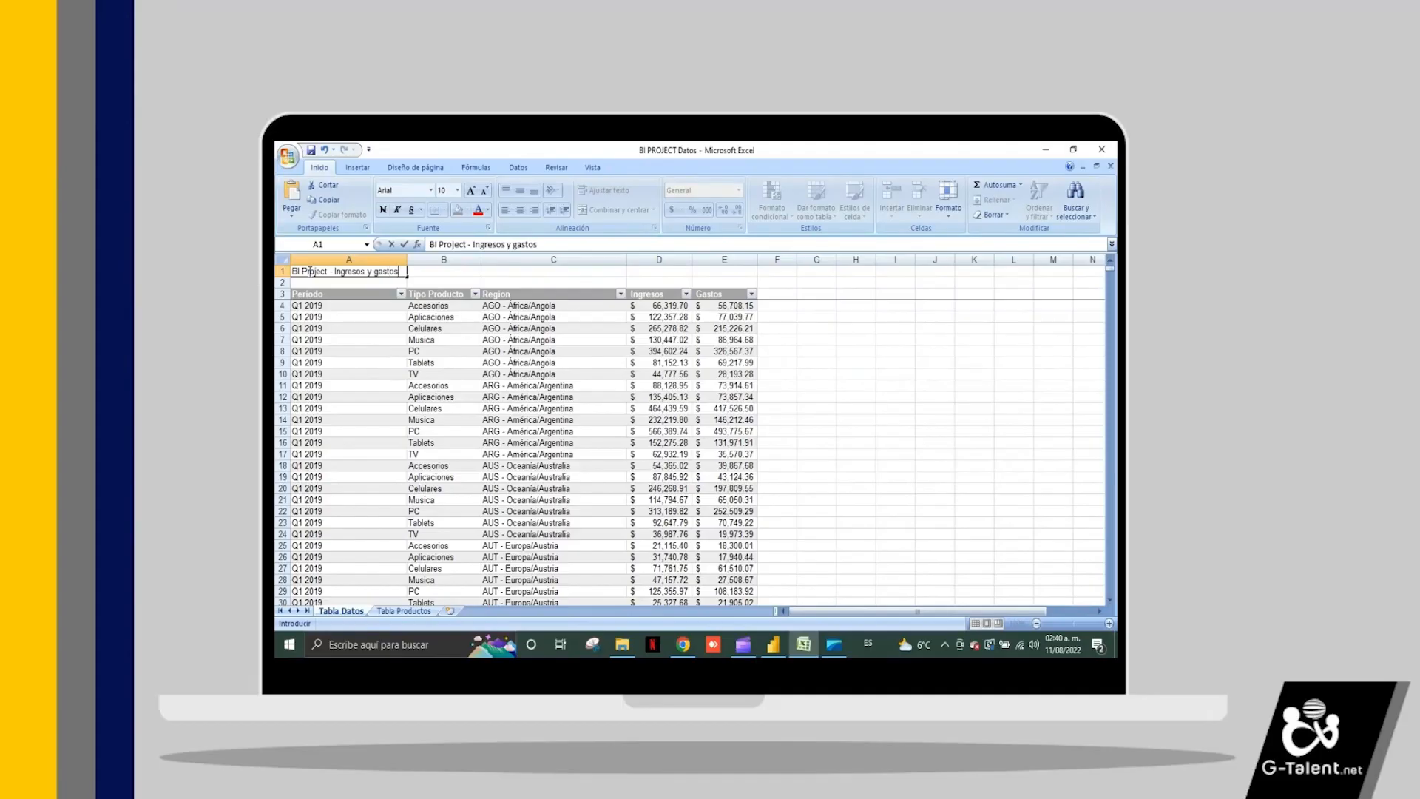
- Complete the title in cell A1 as "BI Project - Ingresos y gastos - Periodo 2019 a 2021"
type("- ")
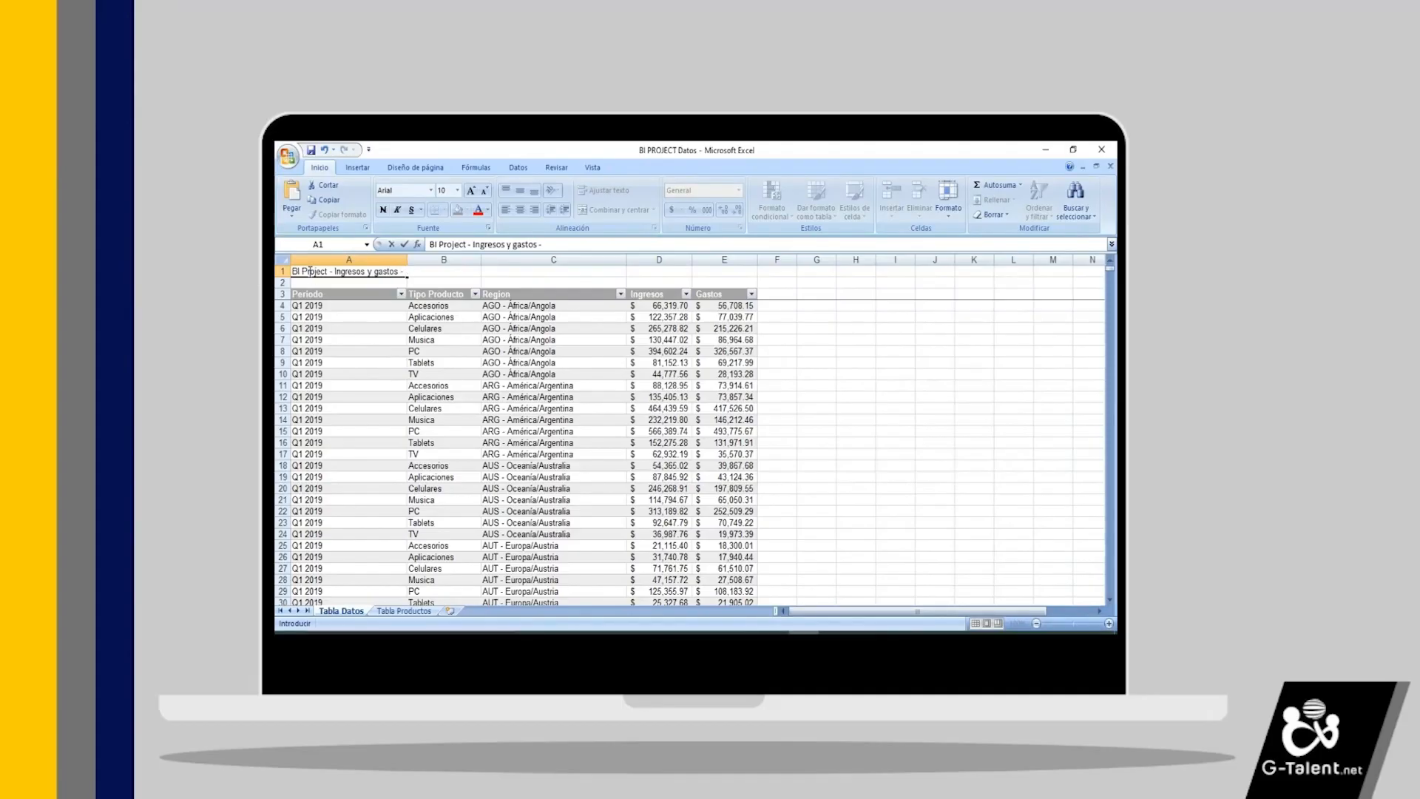
type("Perio")
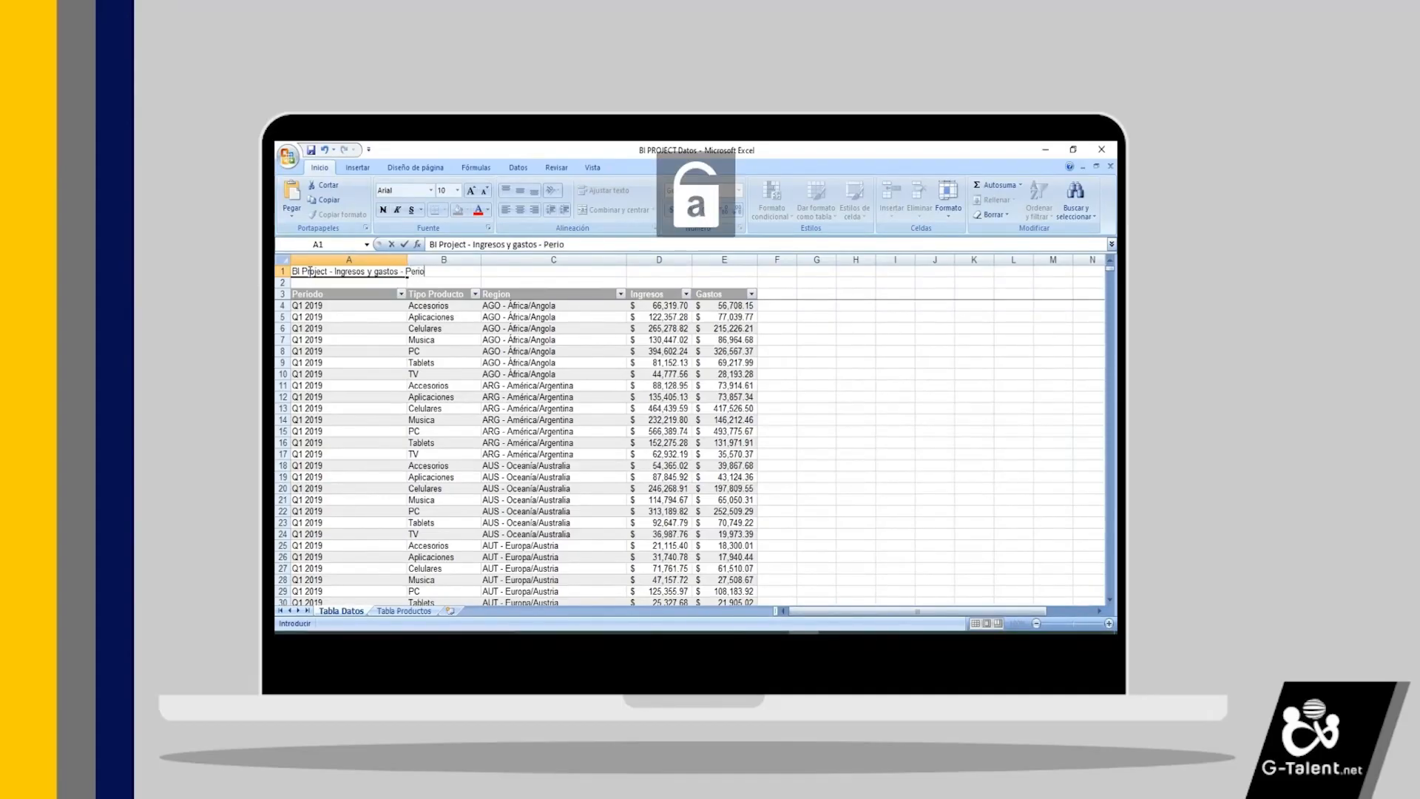
type("do 2019")
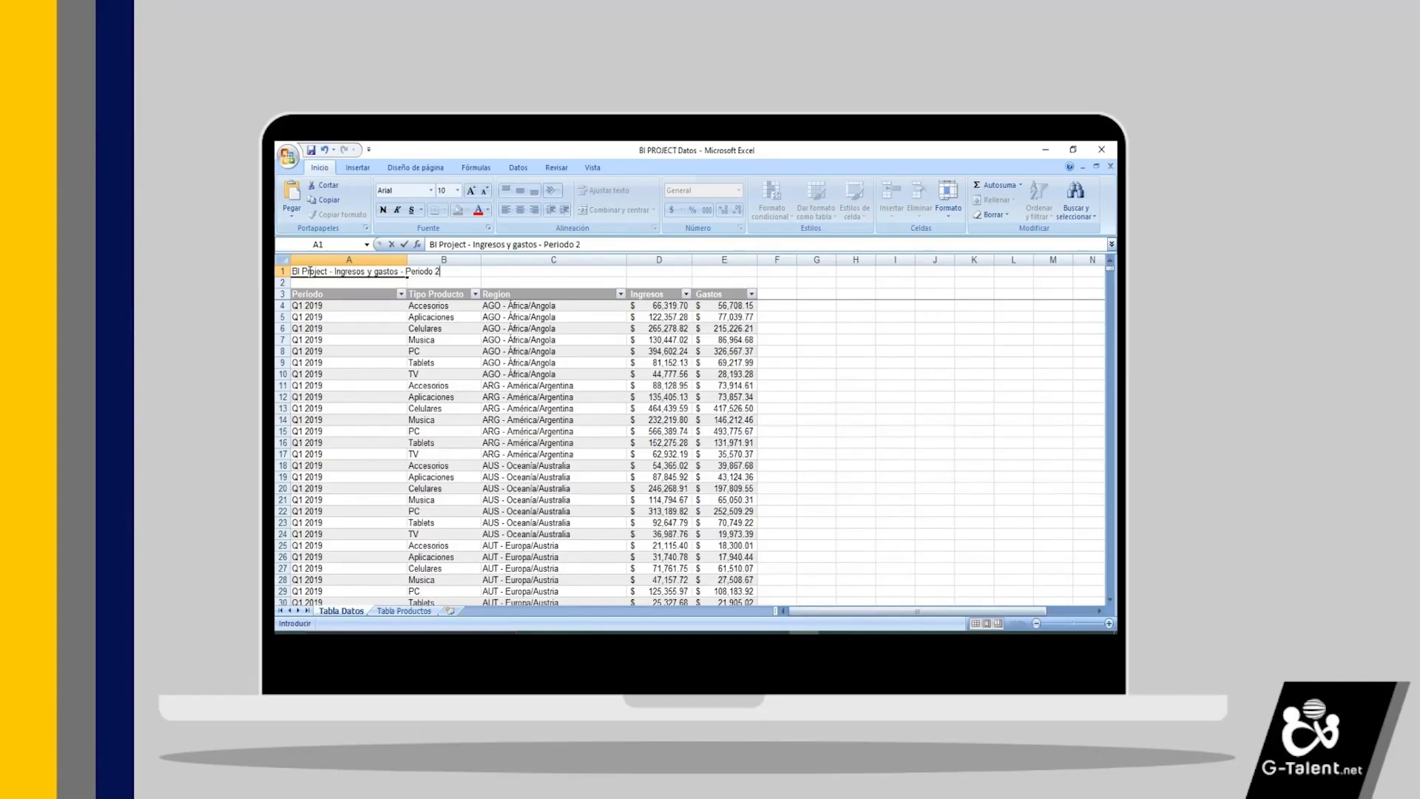
type(" a 2021")
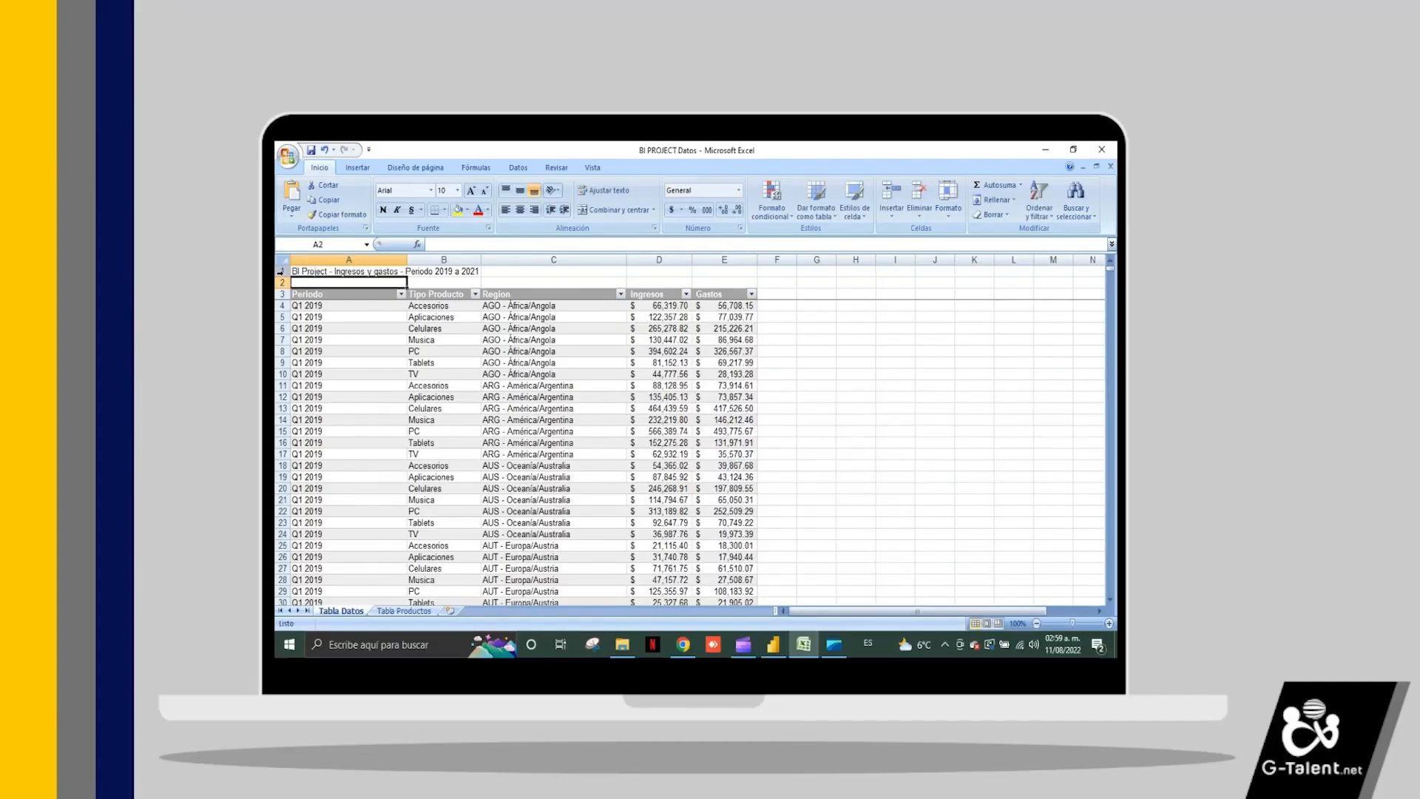
- Format row 1 with the title as bold at font size 18, and save the workbook
left_click(281, 272)
left_click(383, 211)
left_click(470, 190)
left_click(470, 190)
left_click(471, 190)
left_click(471, 191)
left_click(471, 192)
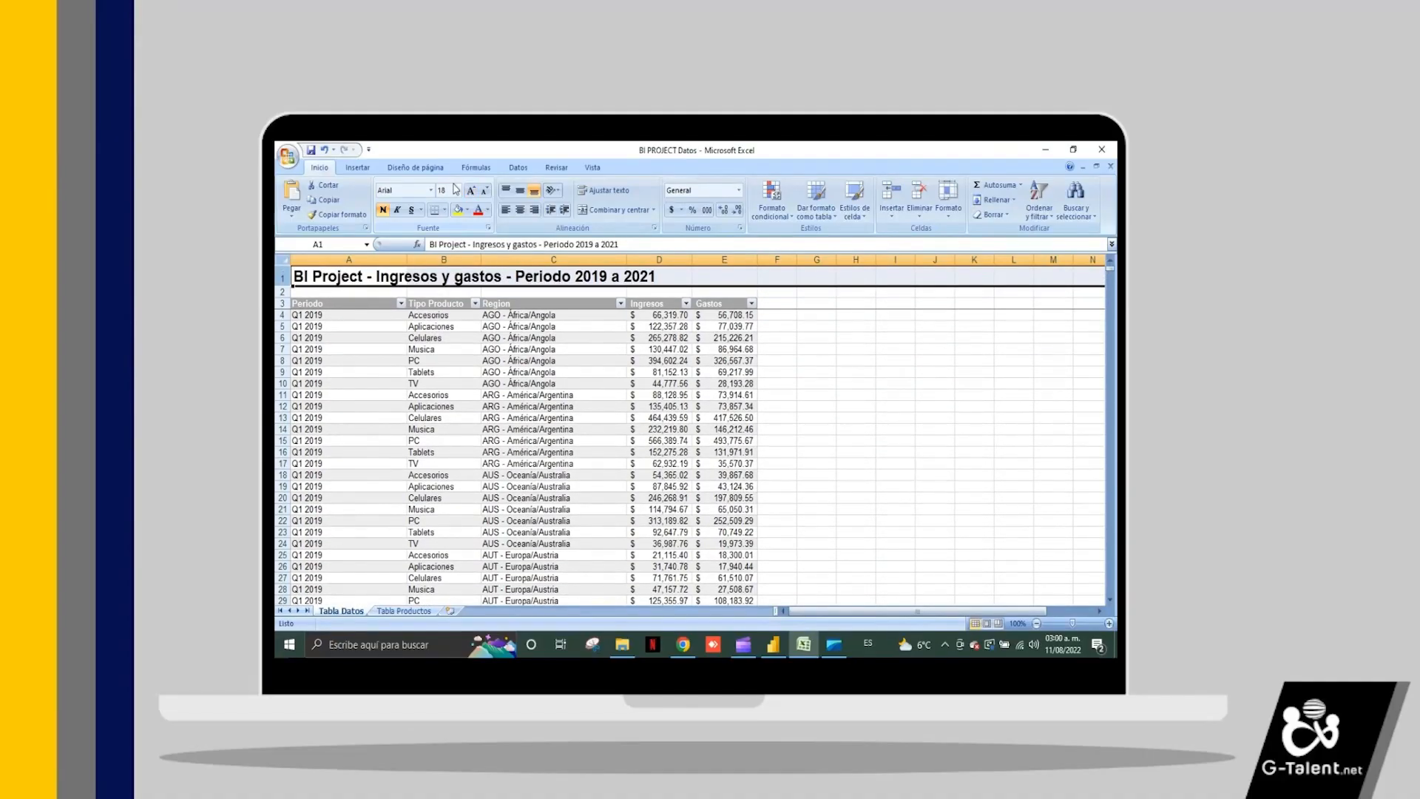
left_click(310, 150)
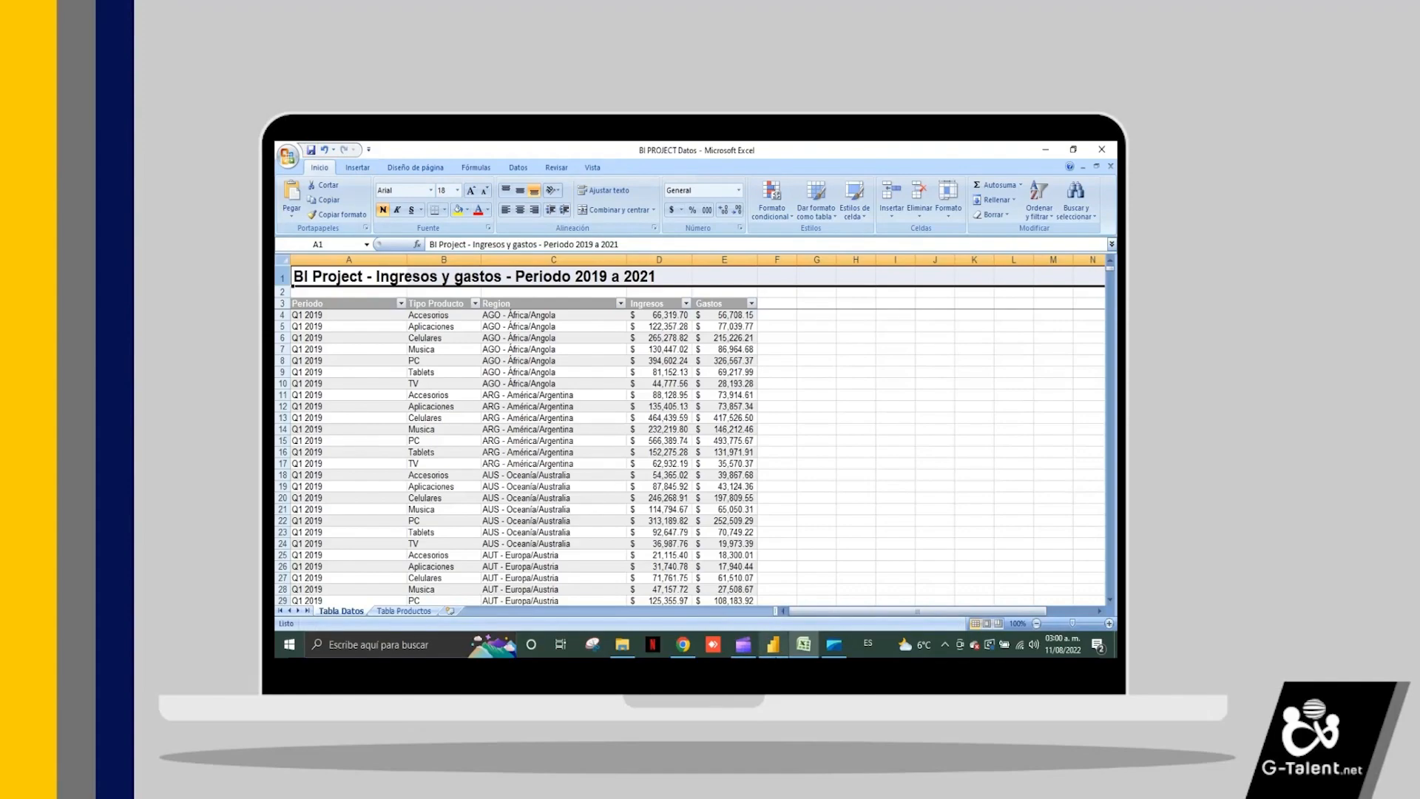
- Switch to the BI PROJECT report in Power BI Desktop, refresh its data and dismiss the refresh dialog
left_click(773, 644)
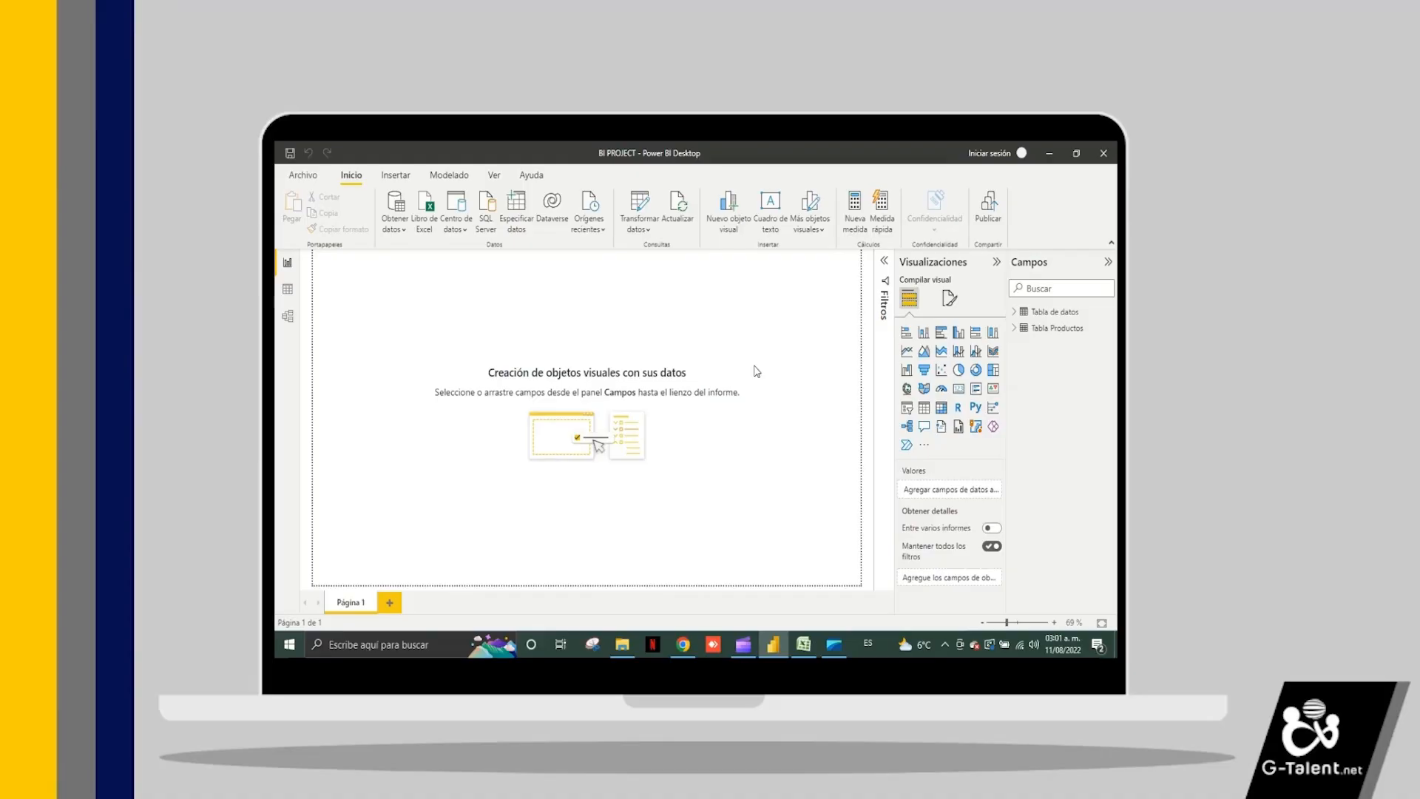
left_click(691, 217)
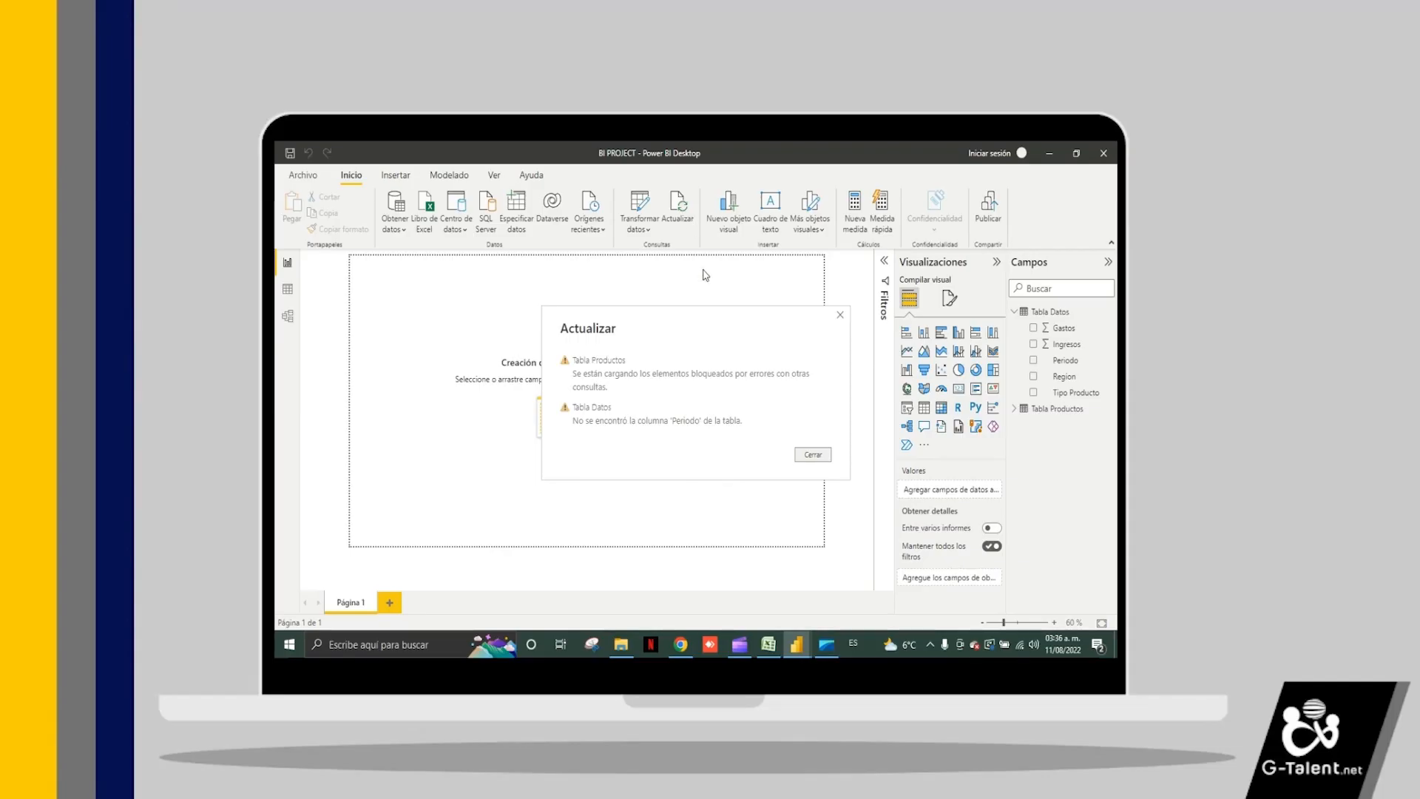
left_click(813, 454)
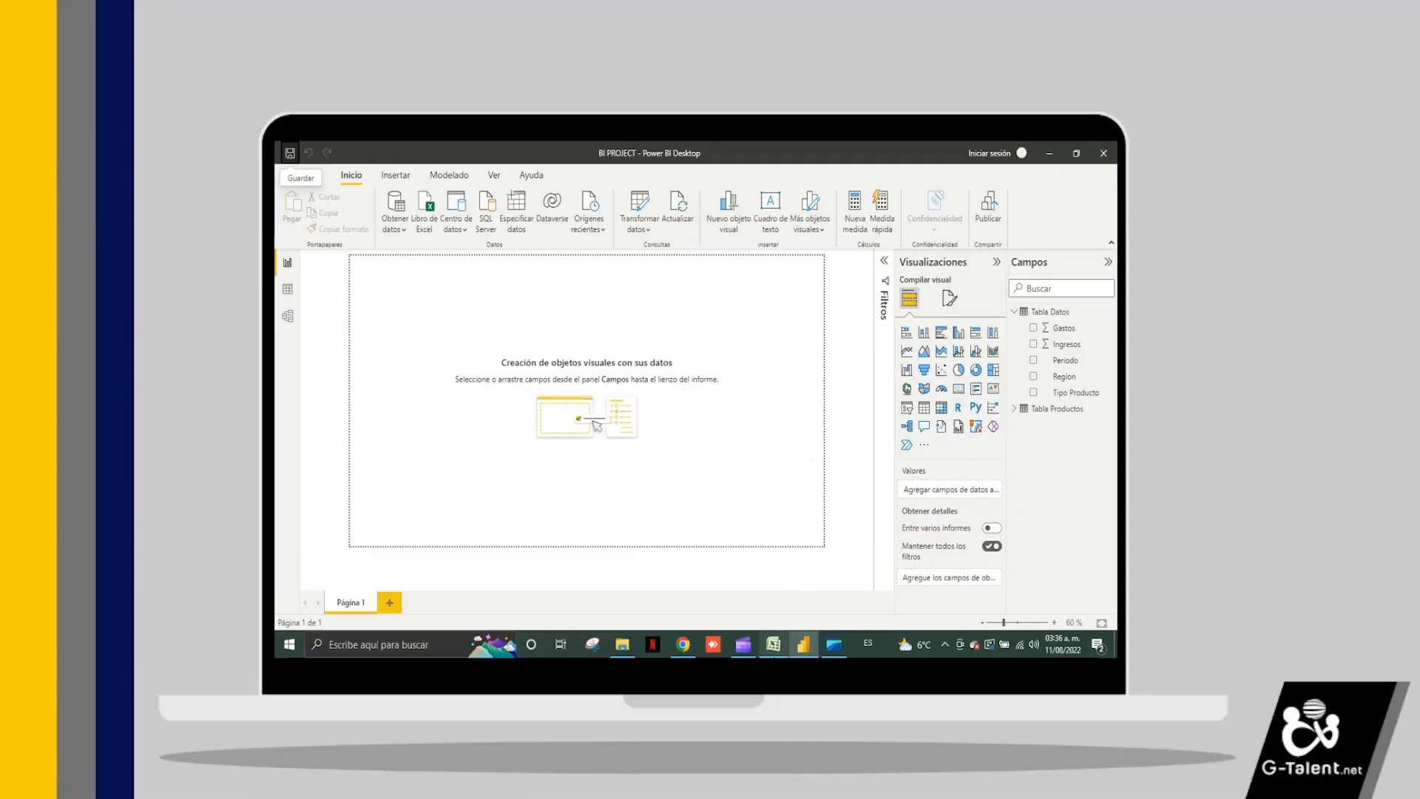
- Switch to the Excel workbook and delete the blank row 2 and the title row 1 above the data table
left_click(773, 644)
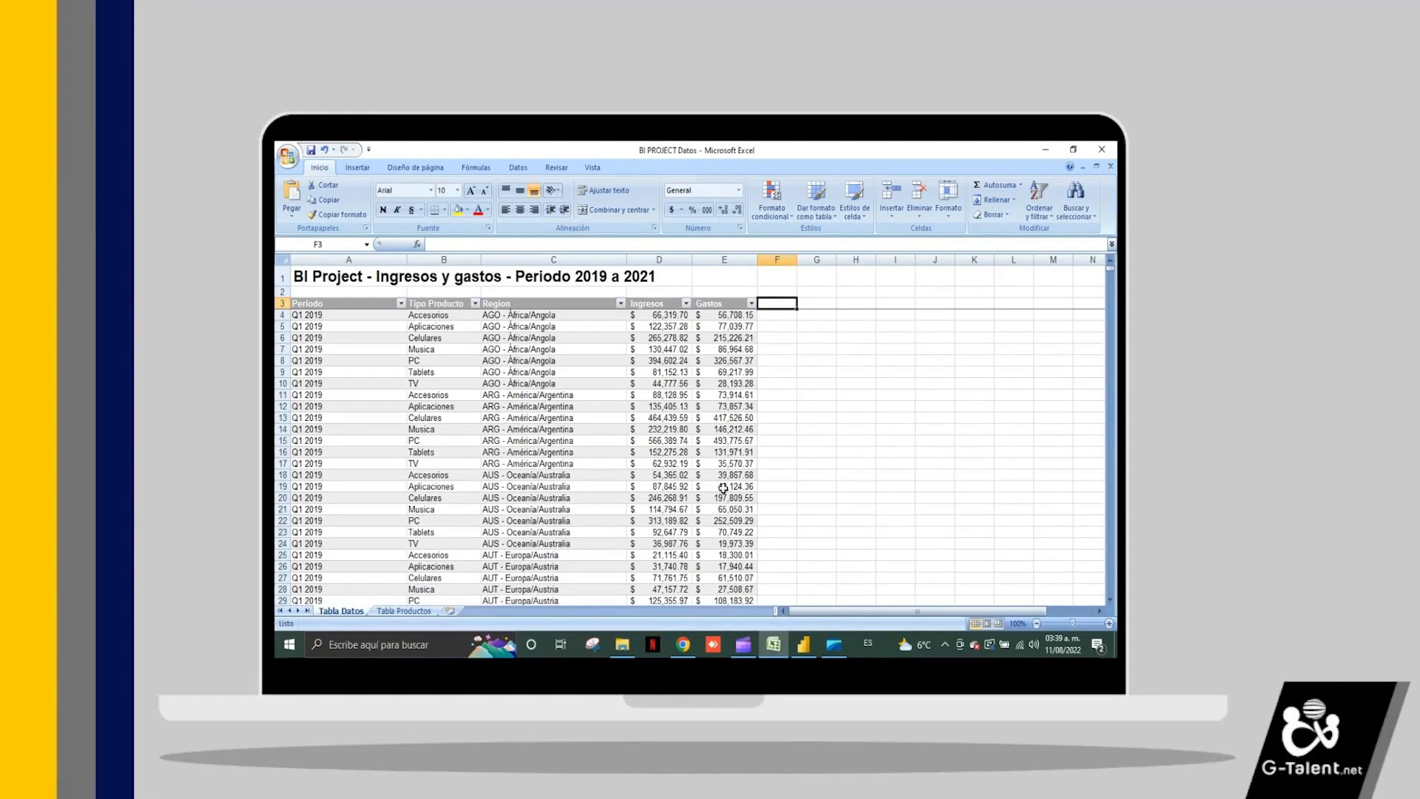
right_click(284, 292)
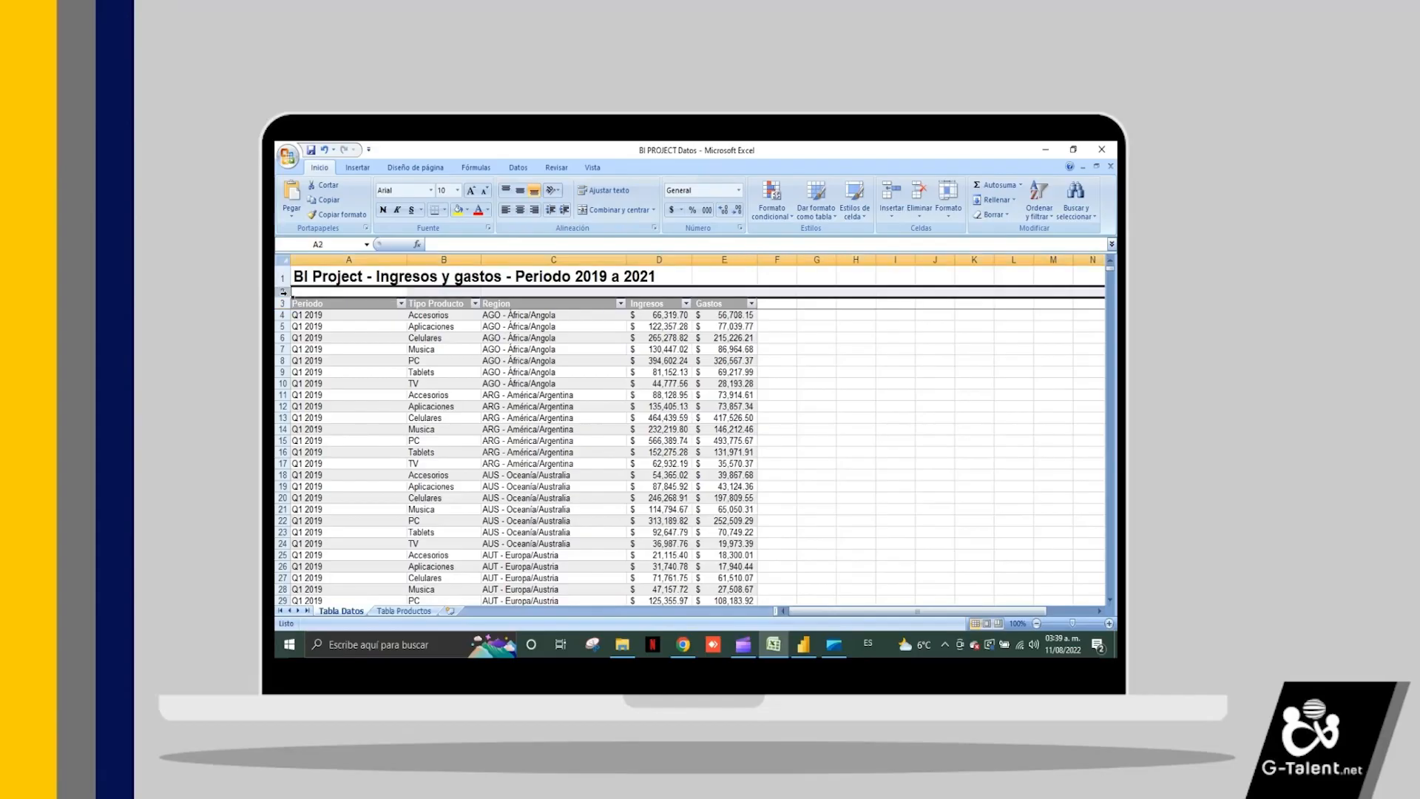
left_click(314, 378)
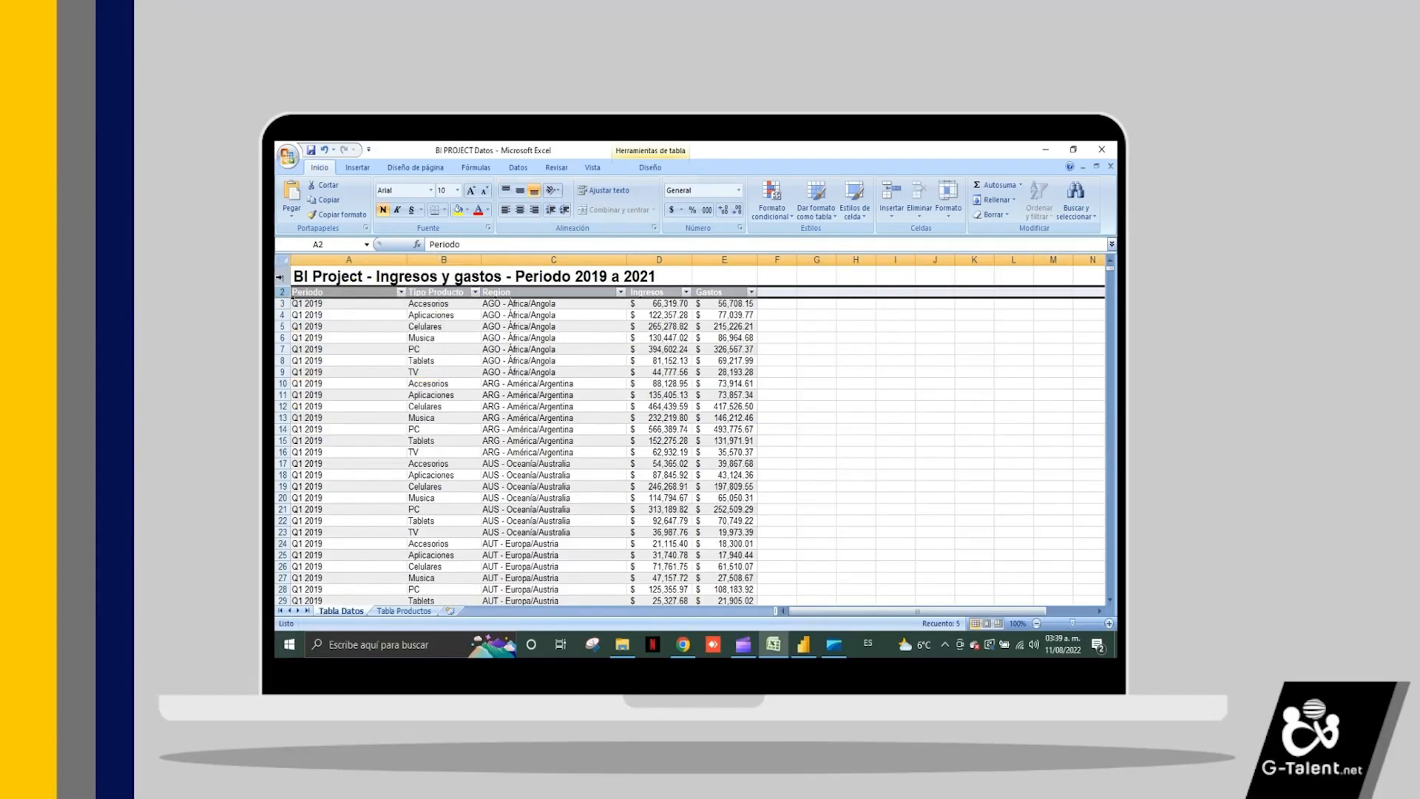
right_click(284, 278)
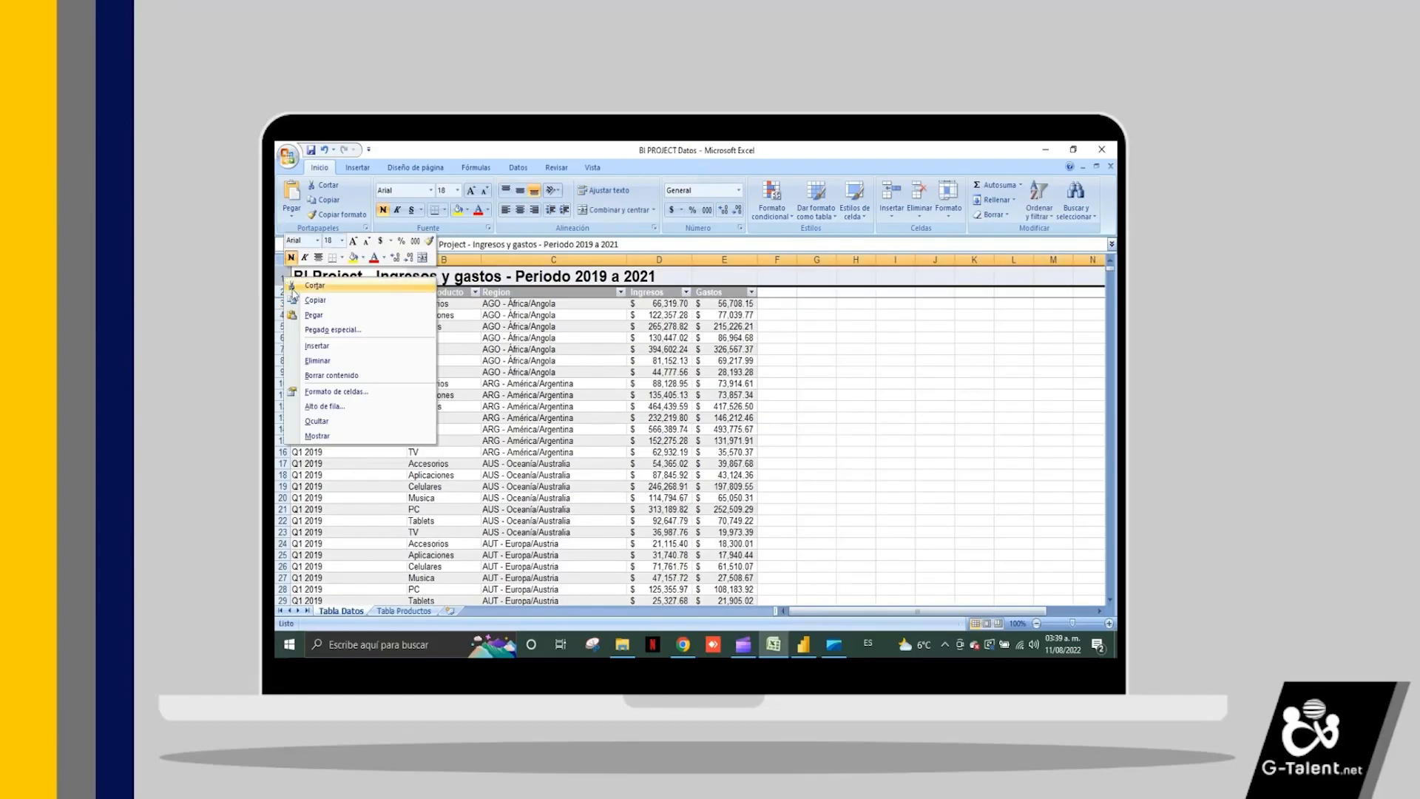
left_click(316, 361)
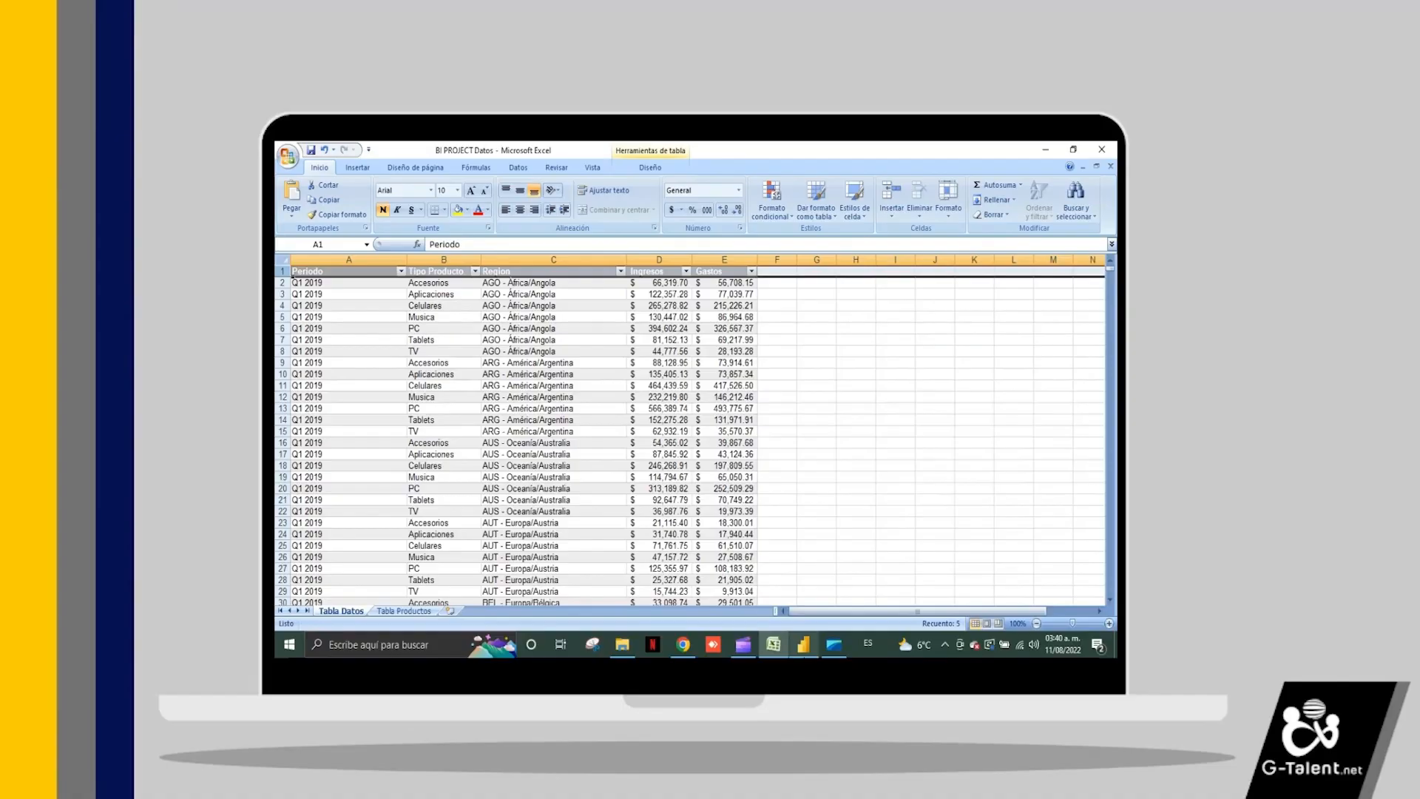
- Switch to Power BI Desktop and refresh the report data from the workbook without its title rows
left_click(803, 644)
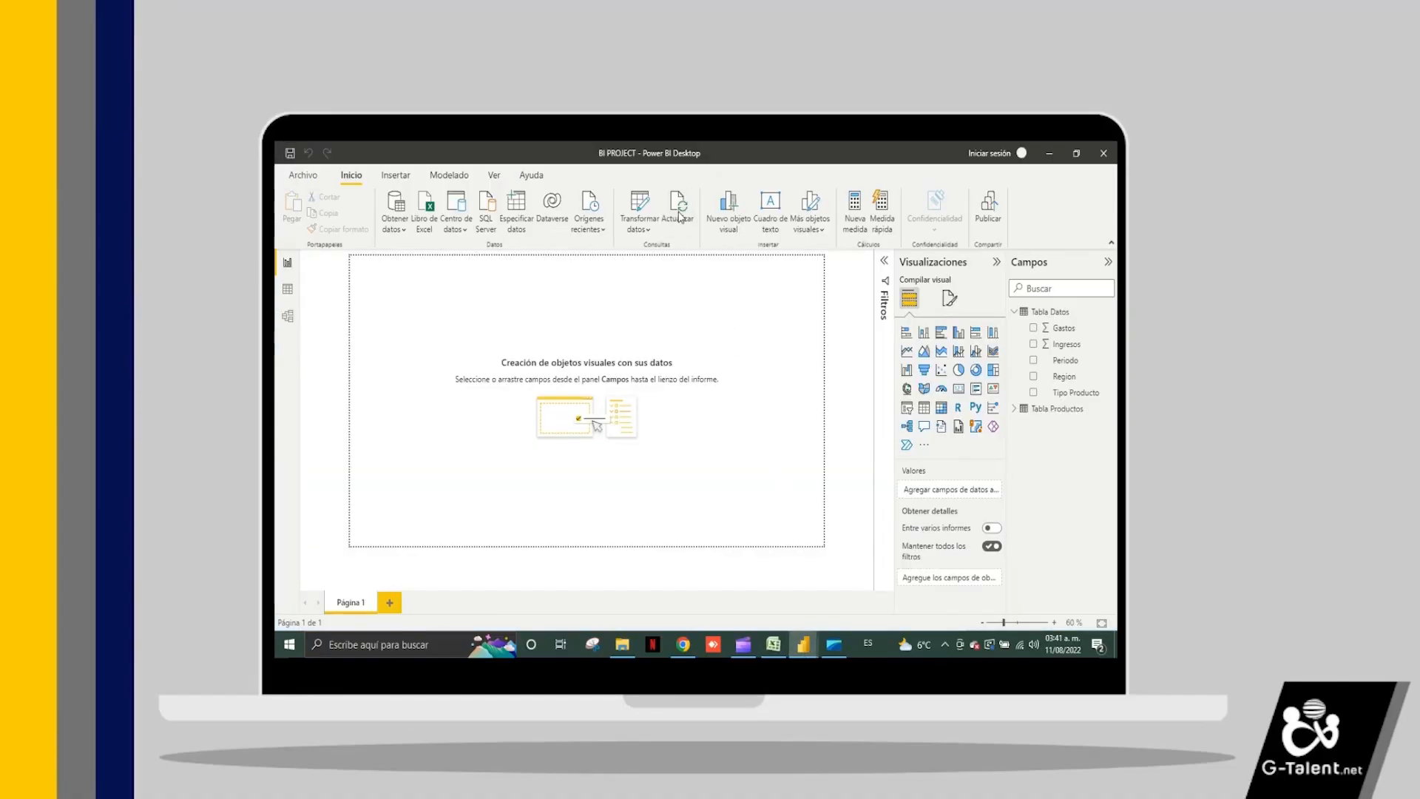
left_click(679, 216)
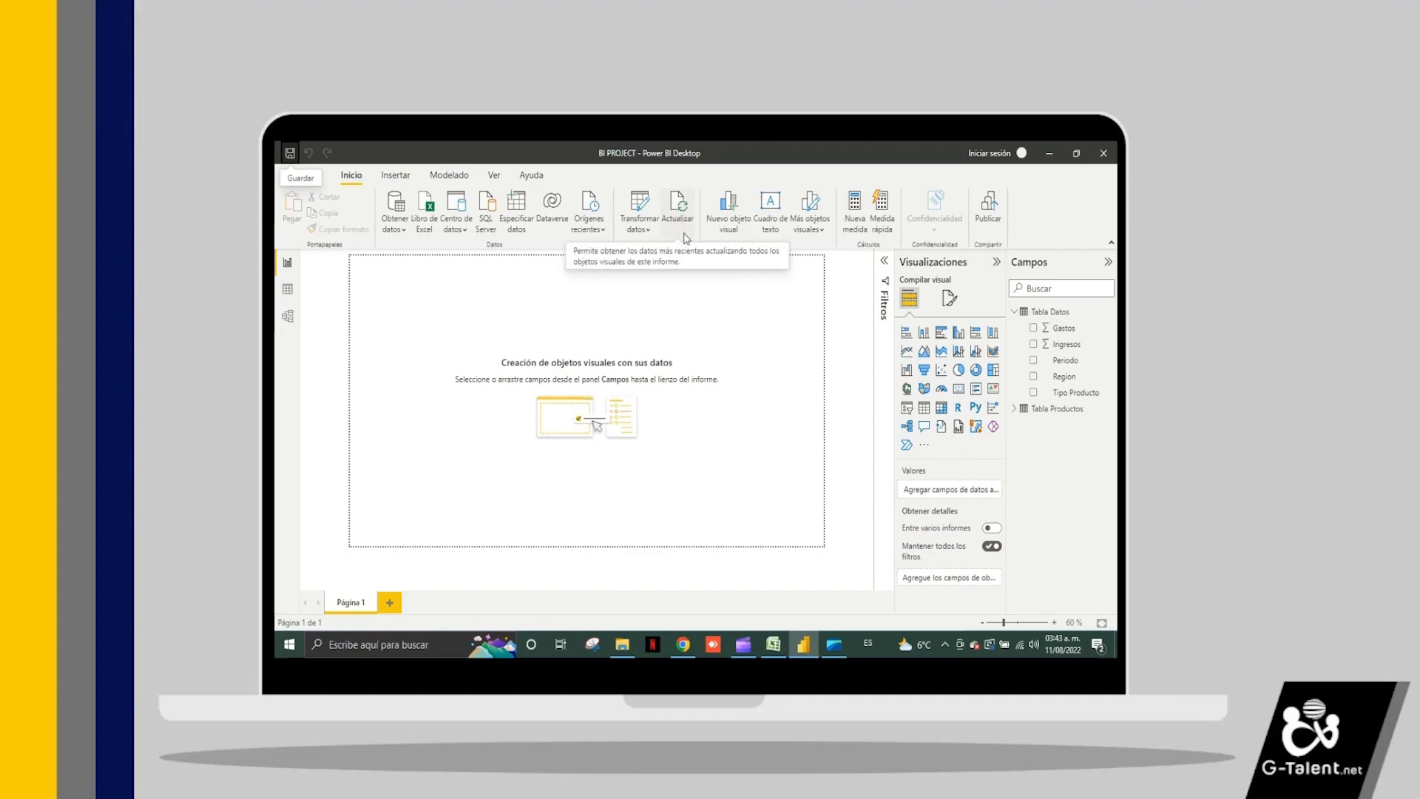
- Switch to Excel, undo the deletion of the title row and blank row, and save the workbook
left_click(773, 653)
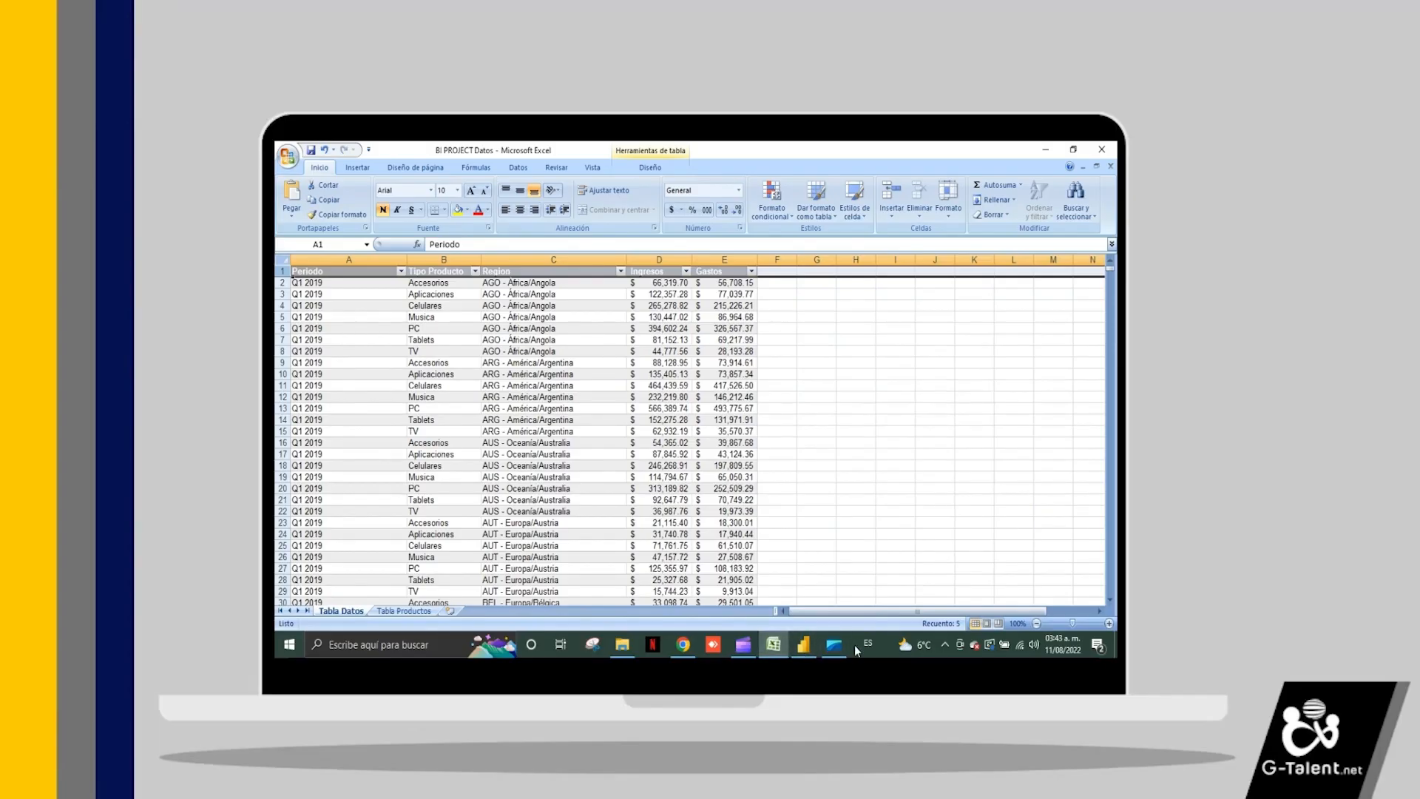
left_click(322, 151)
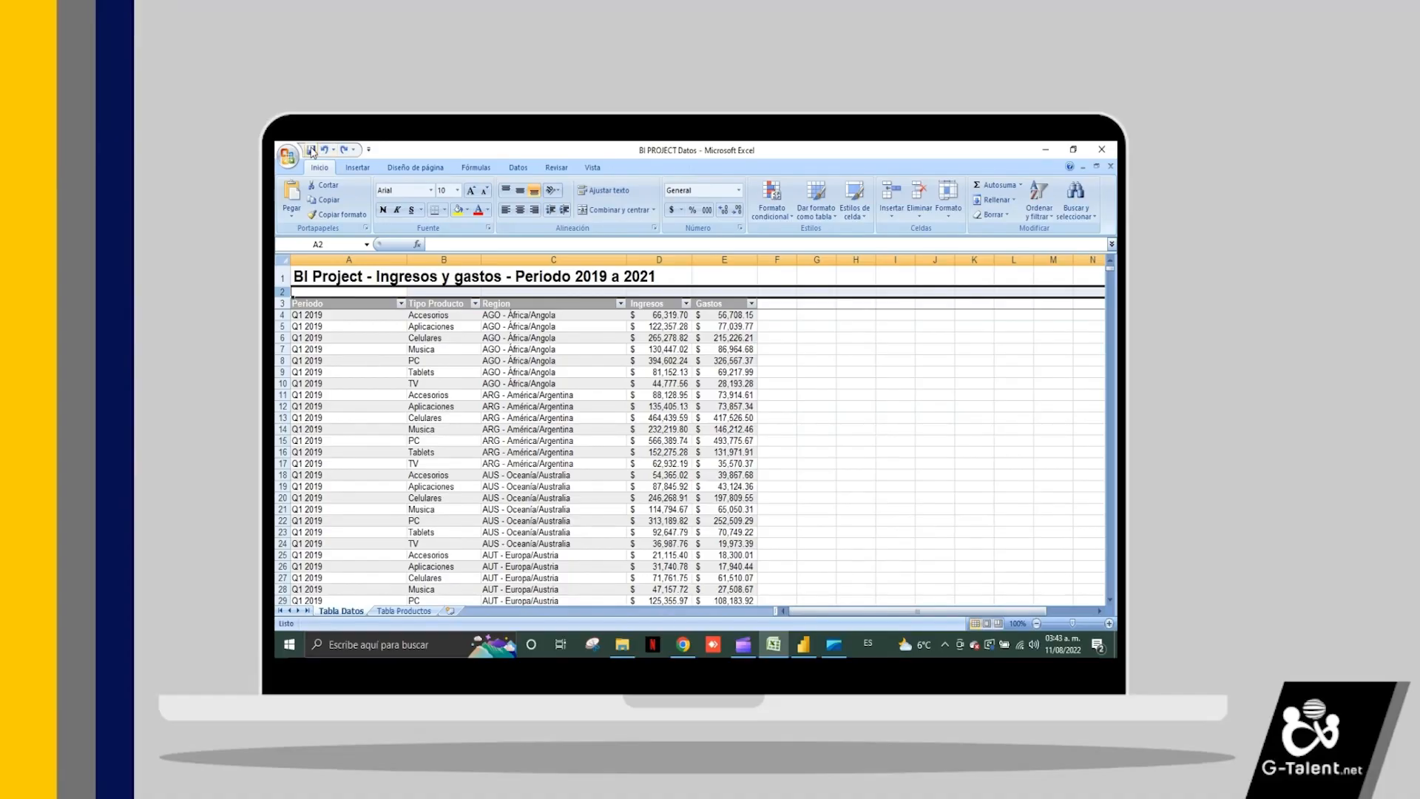
left_click(311, 151)
- Return to Power BI Desktop, refresh the data from the workbook with the title row, and dismiss the refresh dialog
left_click(803, 645)
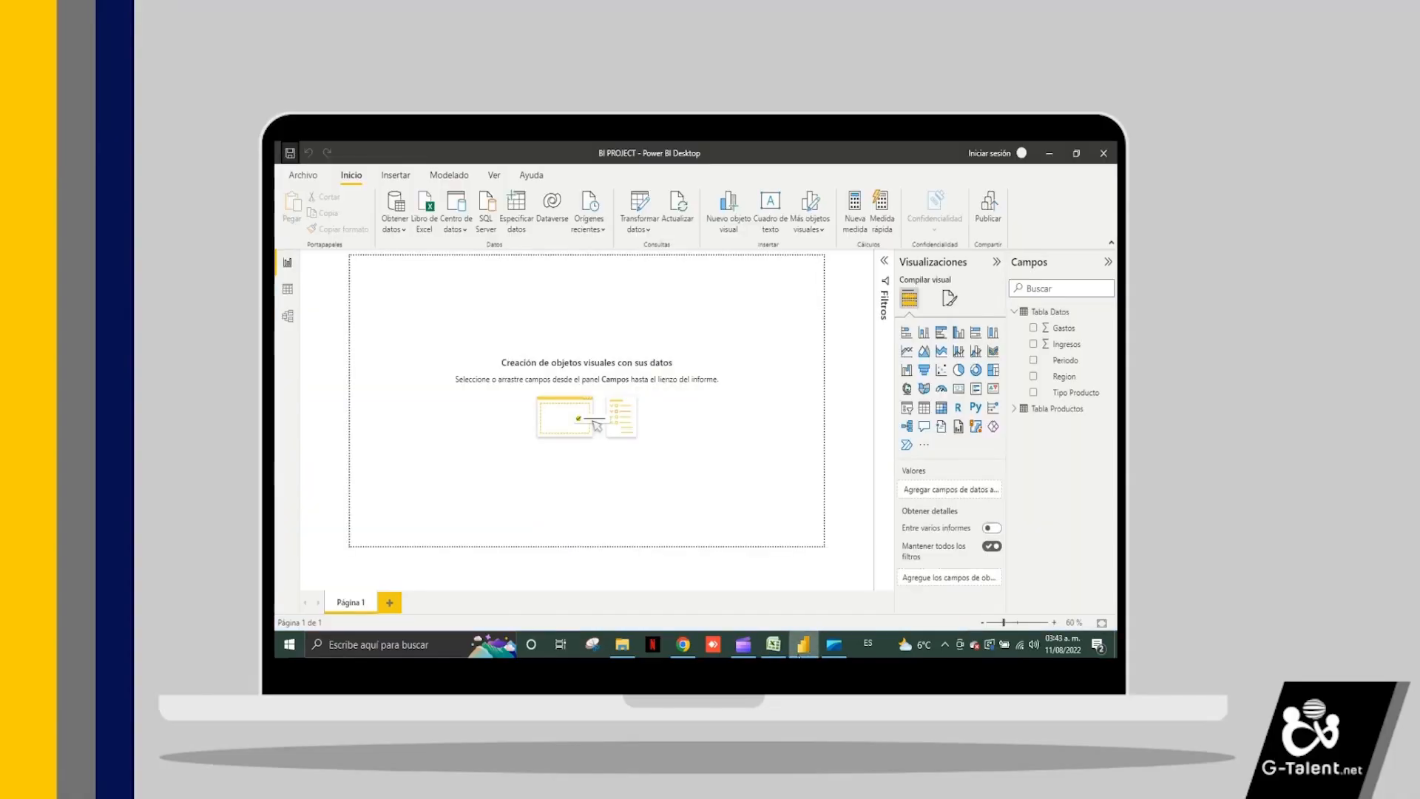
left_click(692, 225)
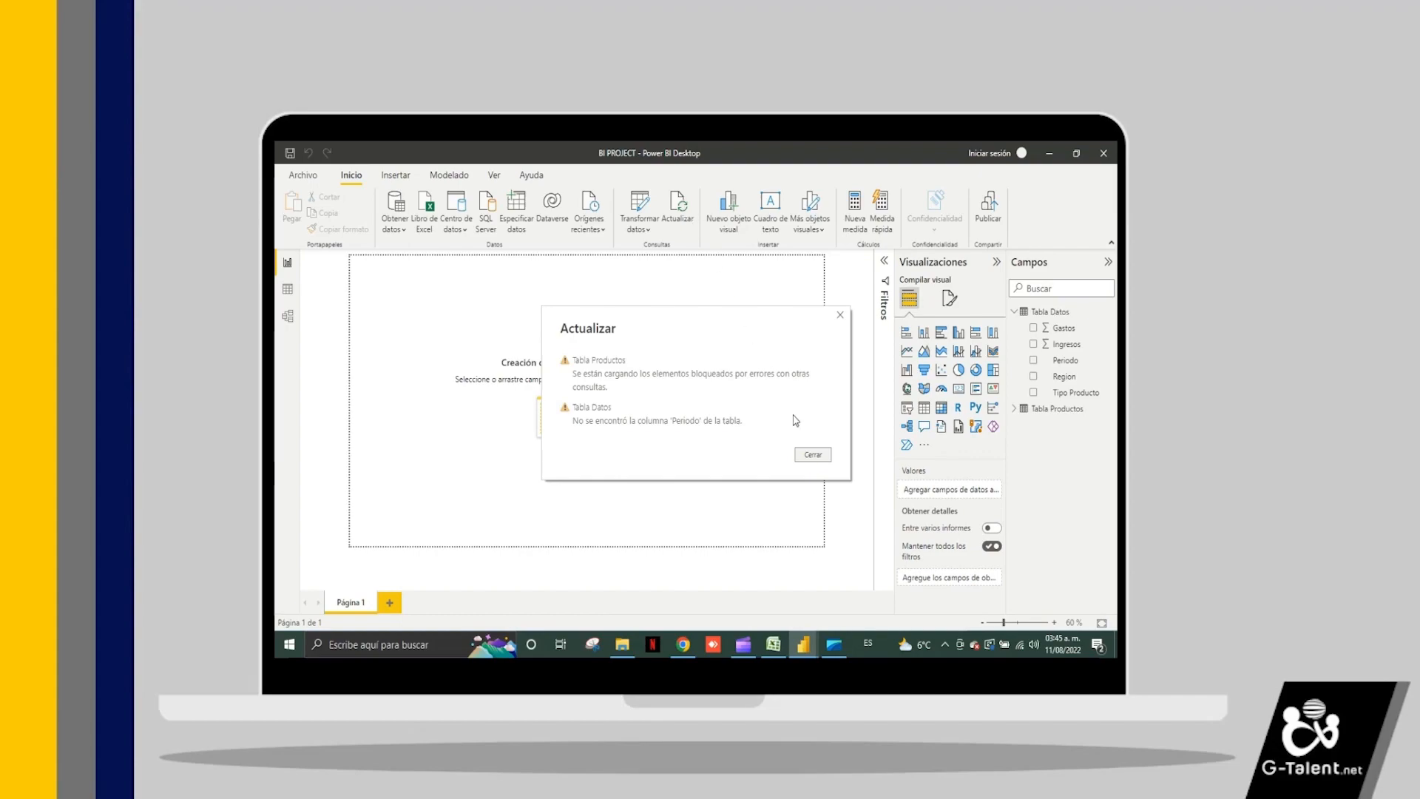
left_click(814, 457)
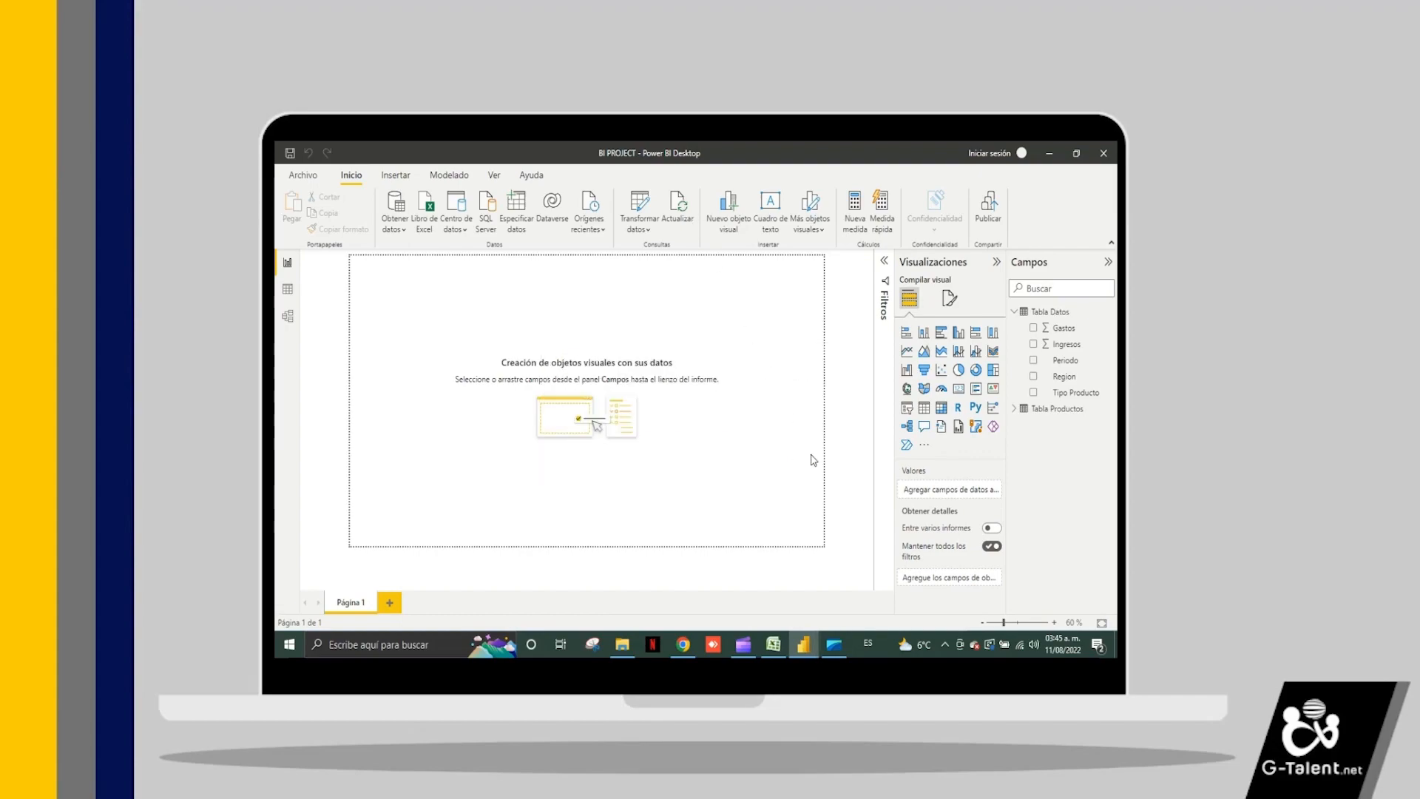
- Open the Power Query Editor and look through its transformation, column, view, diagnostic and help commands
left_click(648, 206)
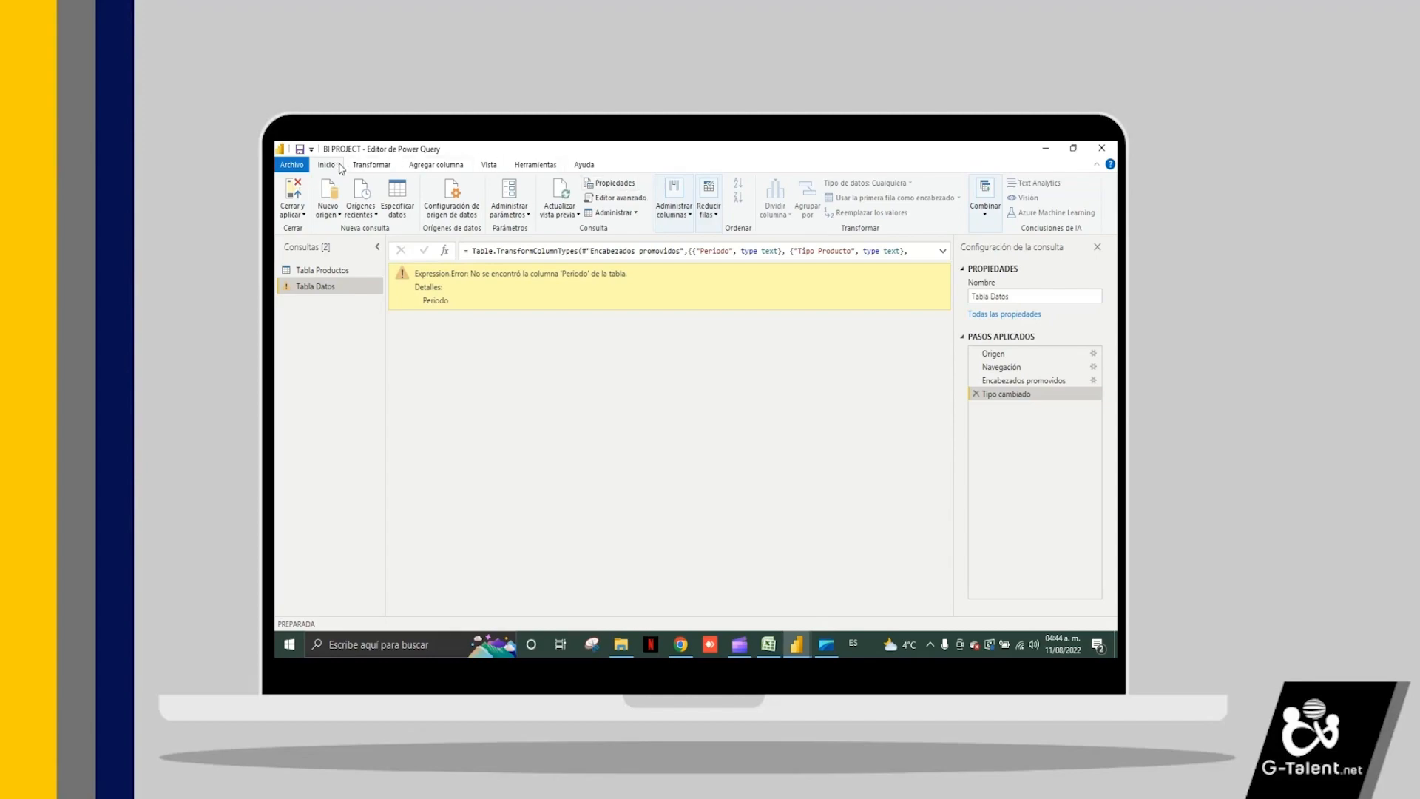
left_click(372, 166)
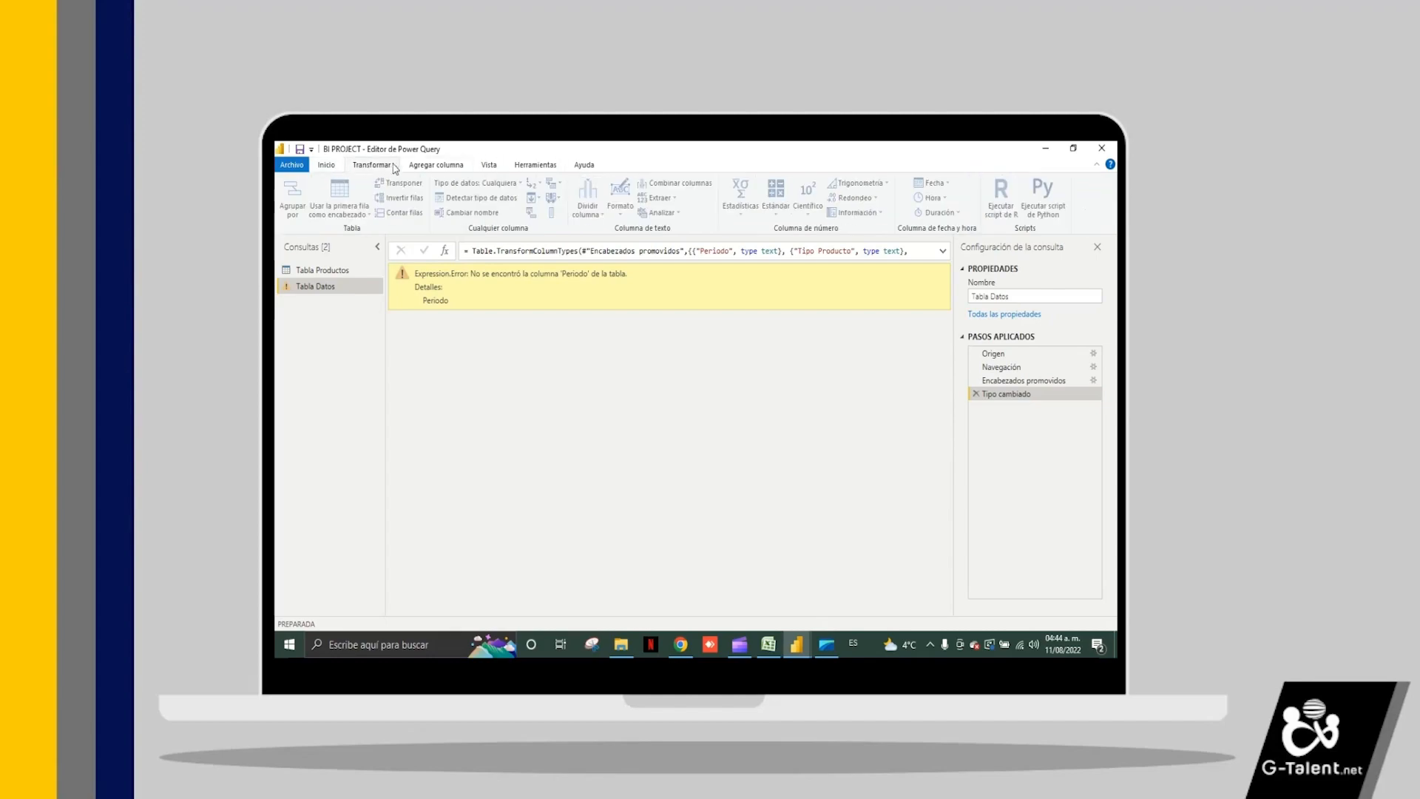
left_click(433, 166)
left_click(488, 166)
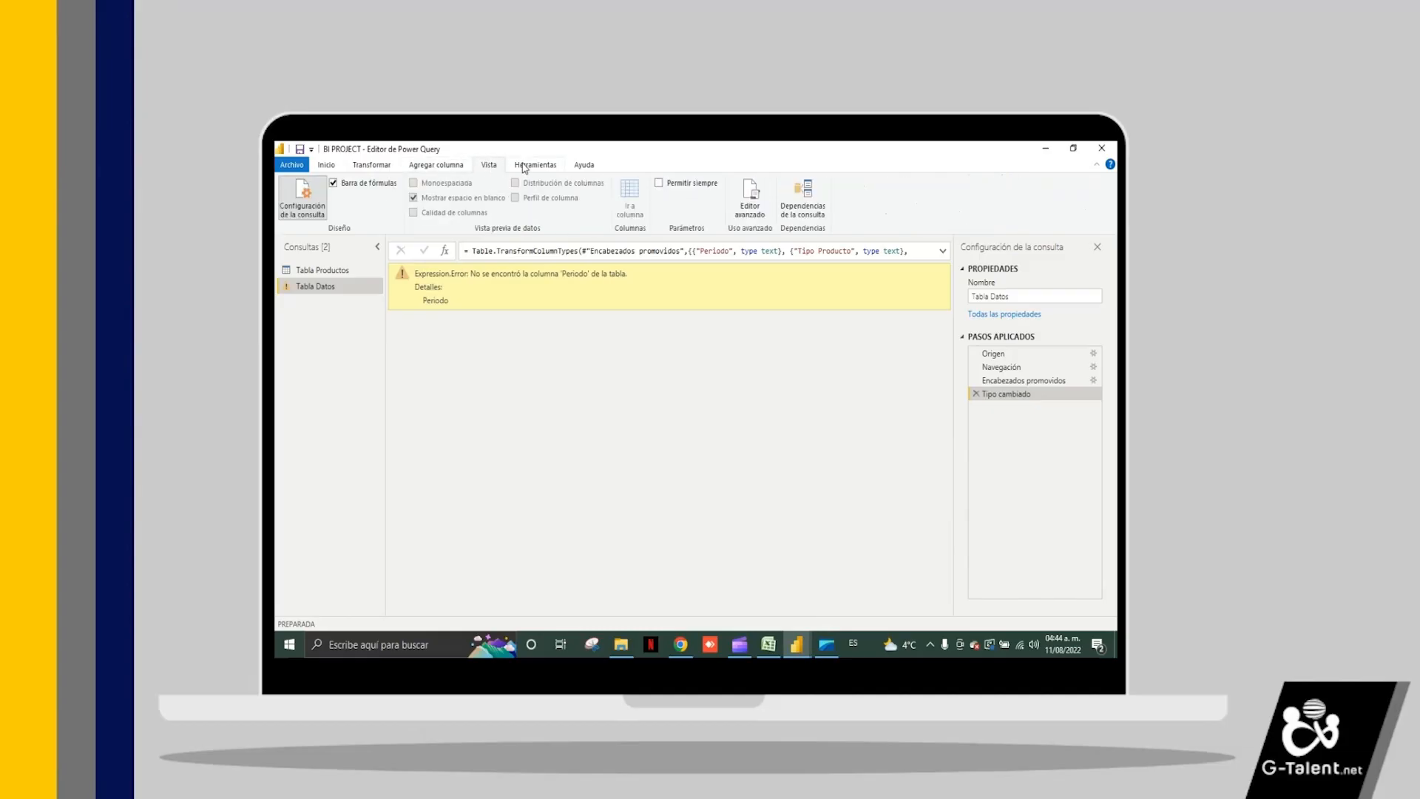
left_click(526, 166)
left_click(577, 166)
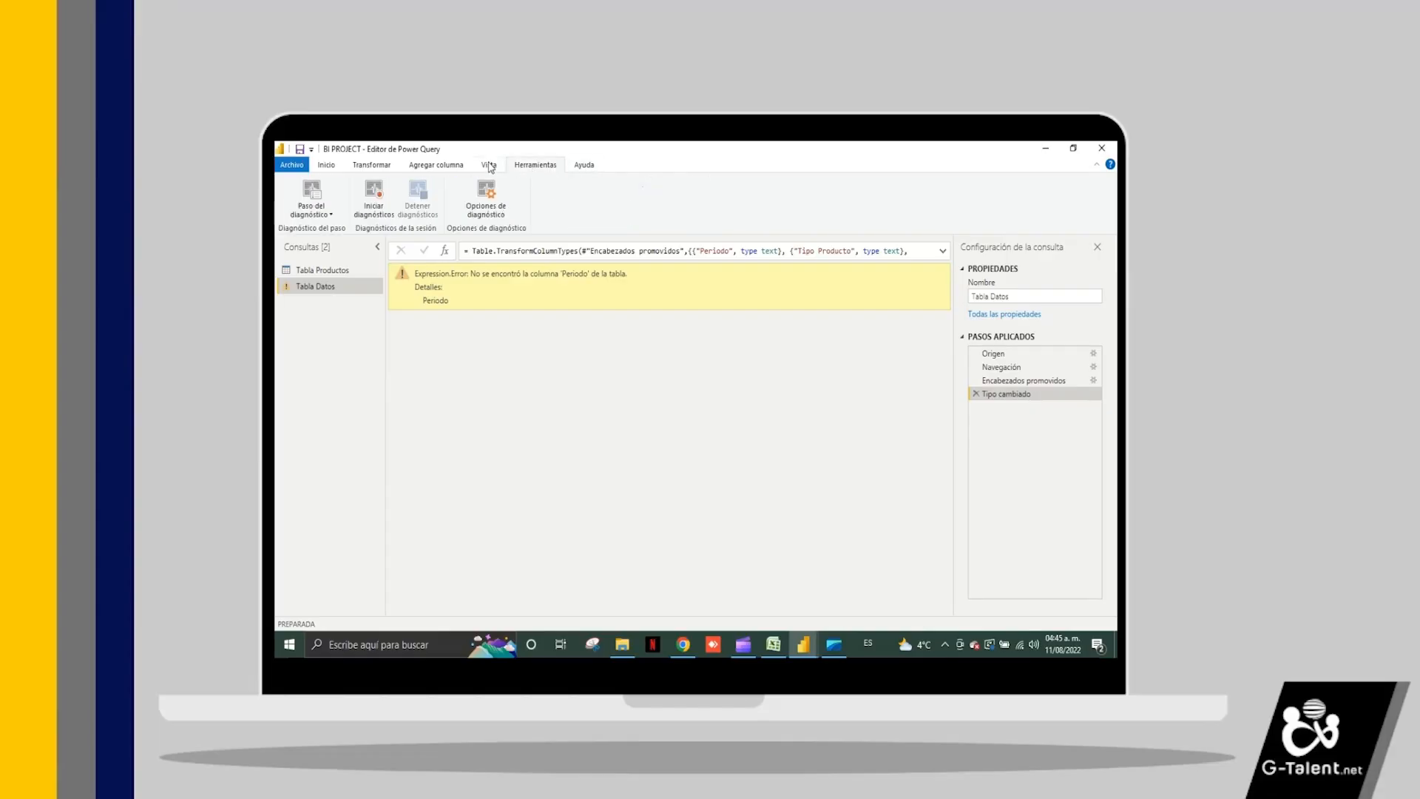
left_click(596, 167)
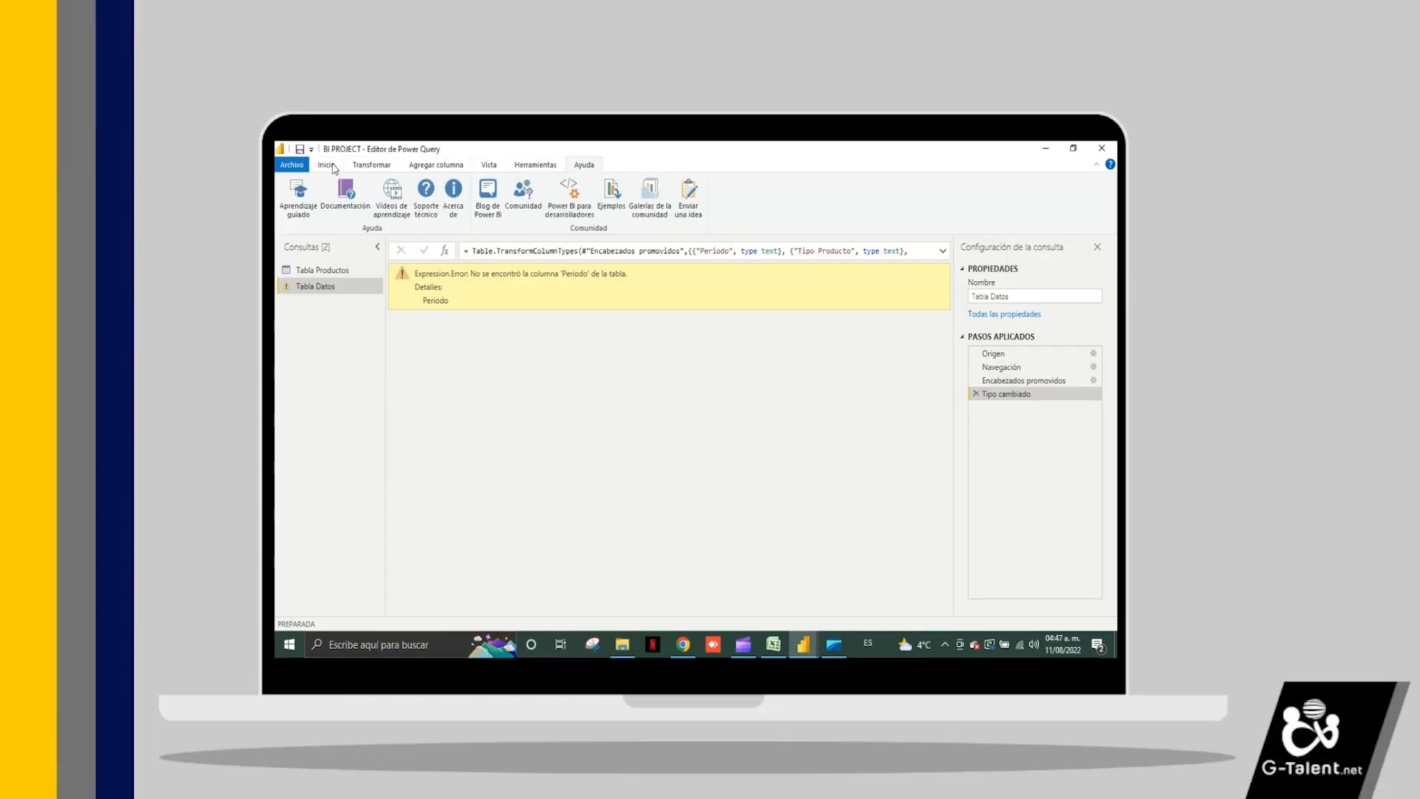
left_click(326, 166)
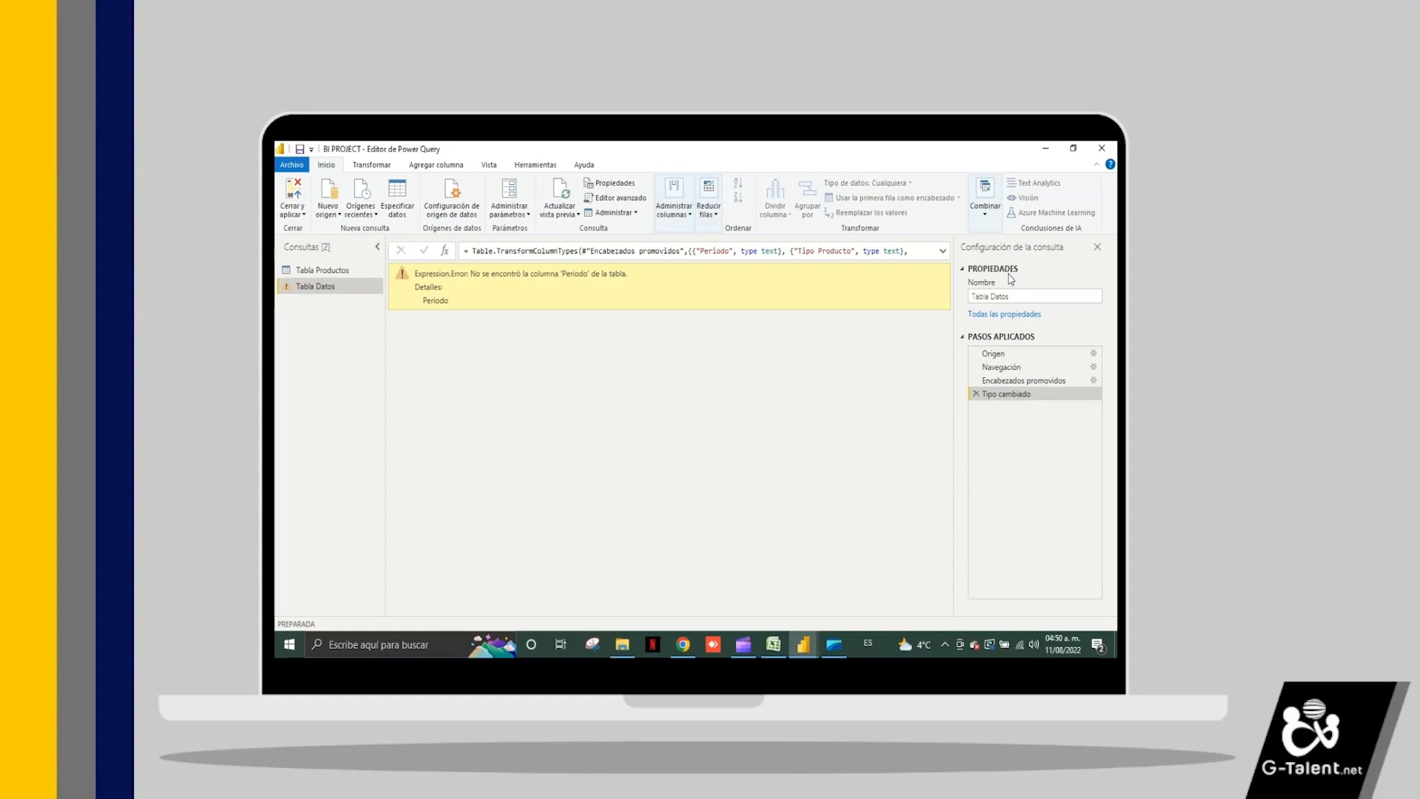
- Examine the Tabla Datos query at its applied steps Navegación, Encabezados promovidos and Tipo cambiado
left_click(1001, 297)
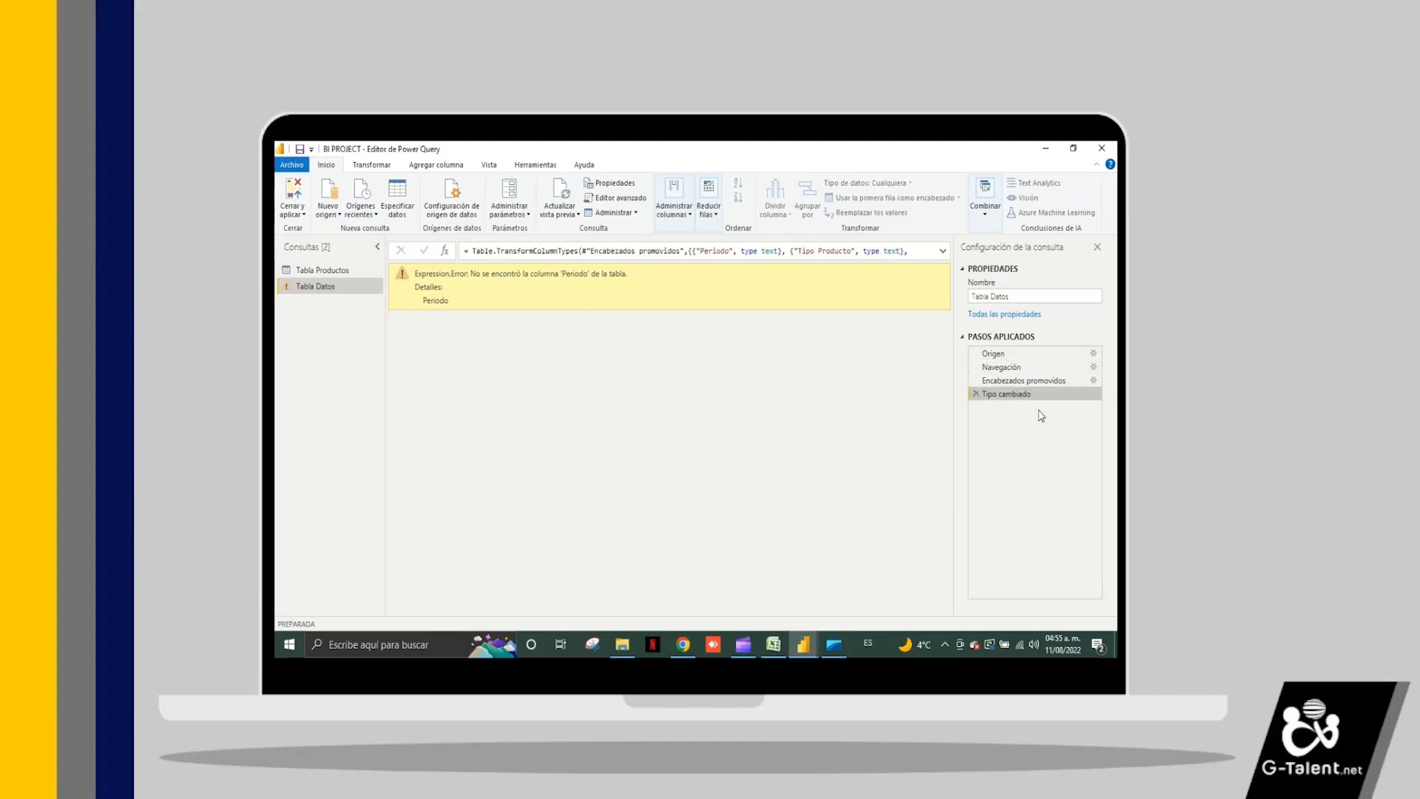
left_click(1016, 370)
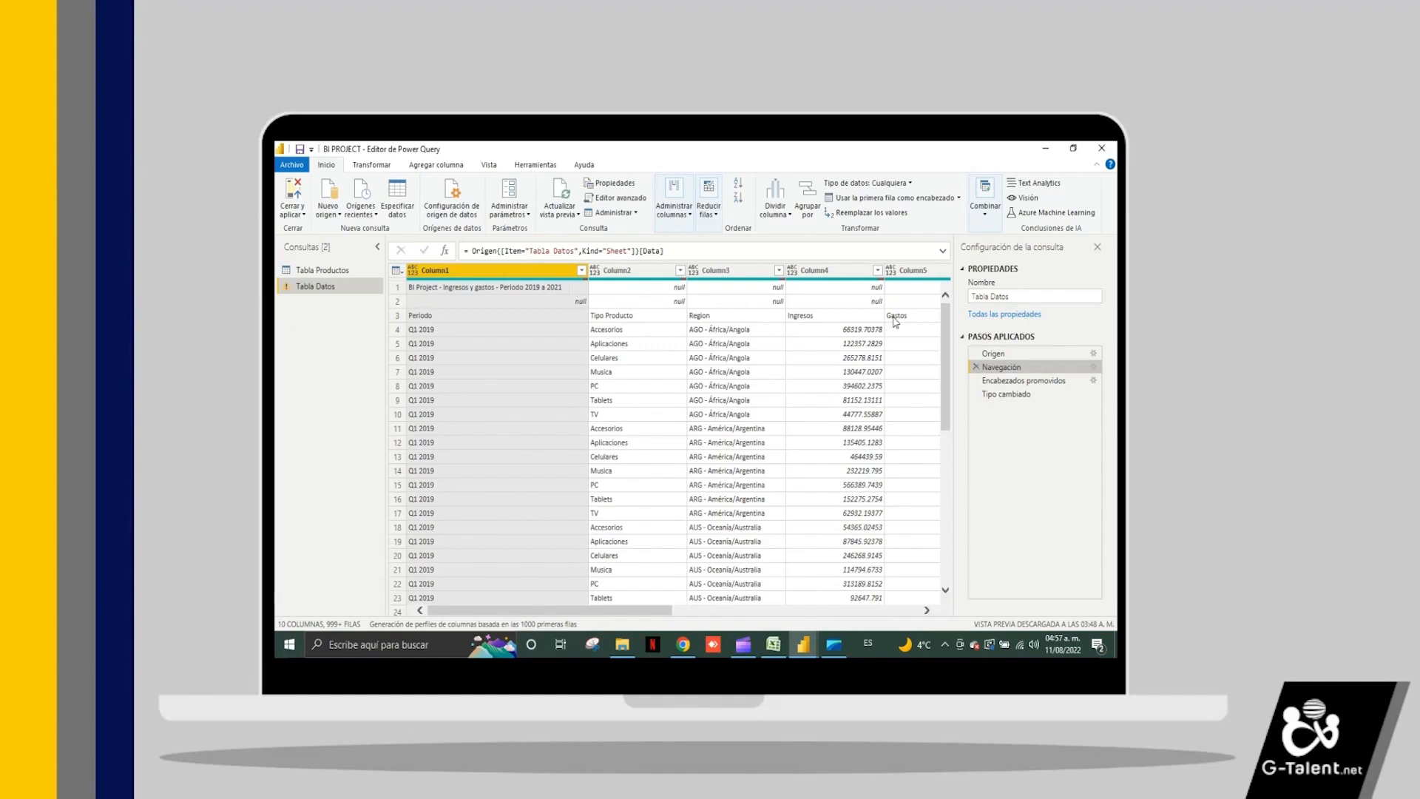
left_click(1048, 382)
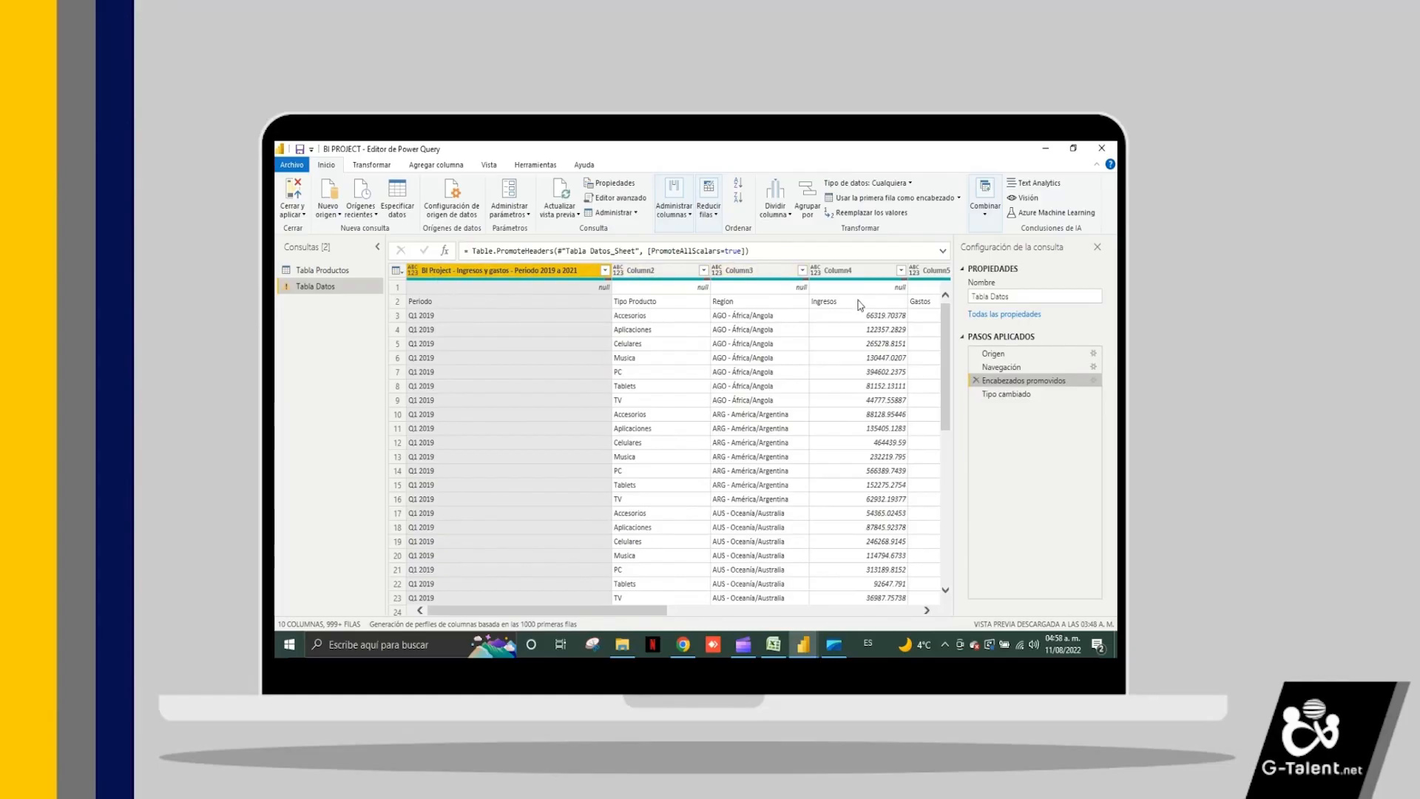
left_click(1032, 394)
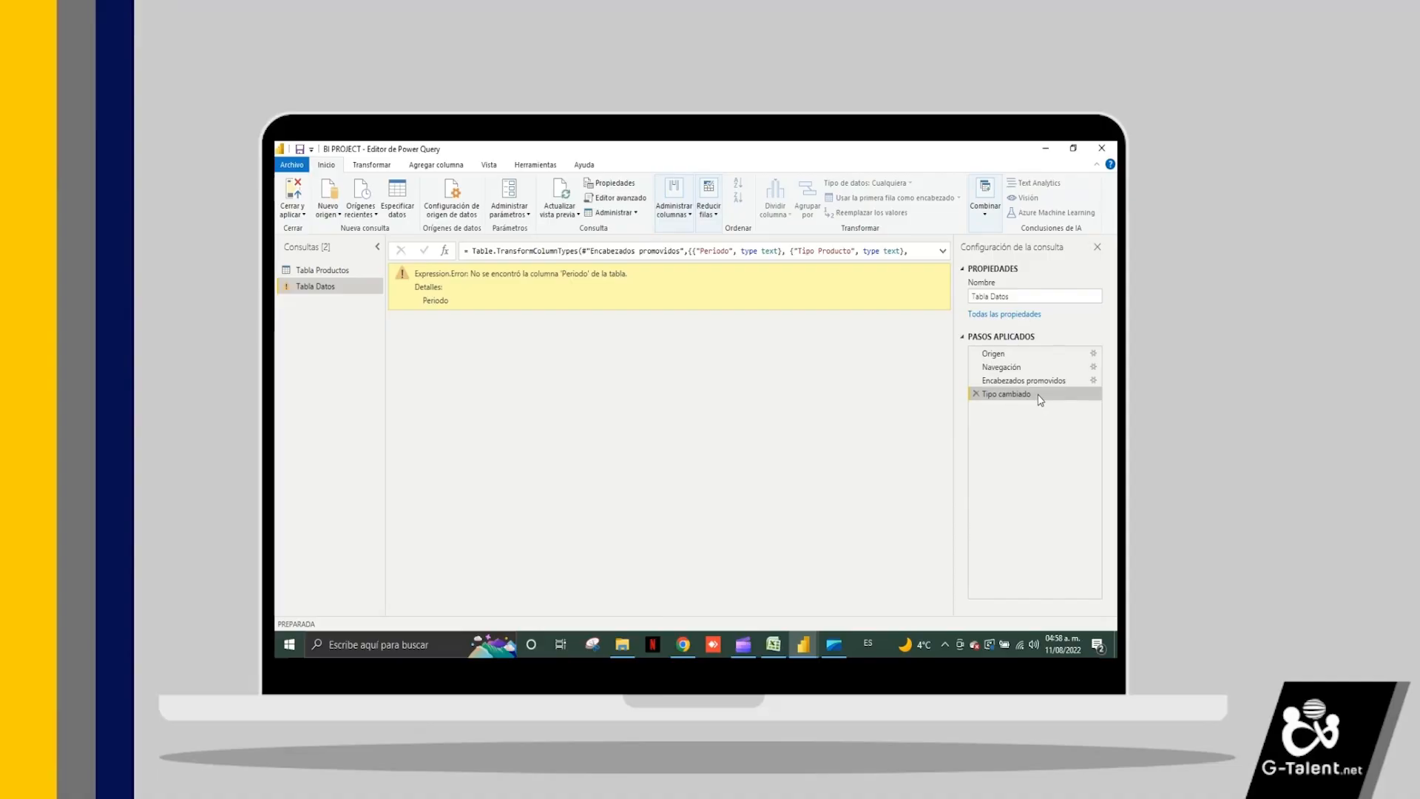
- Delete the Tipo cambiado step from the Tabla Datos query, and close the editor applying the changes
left_click(976, 395)
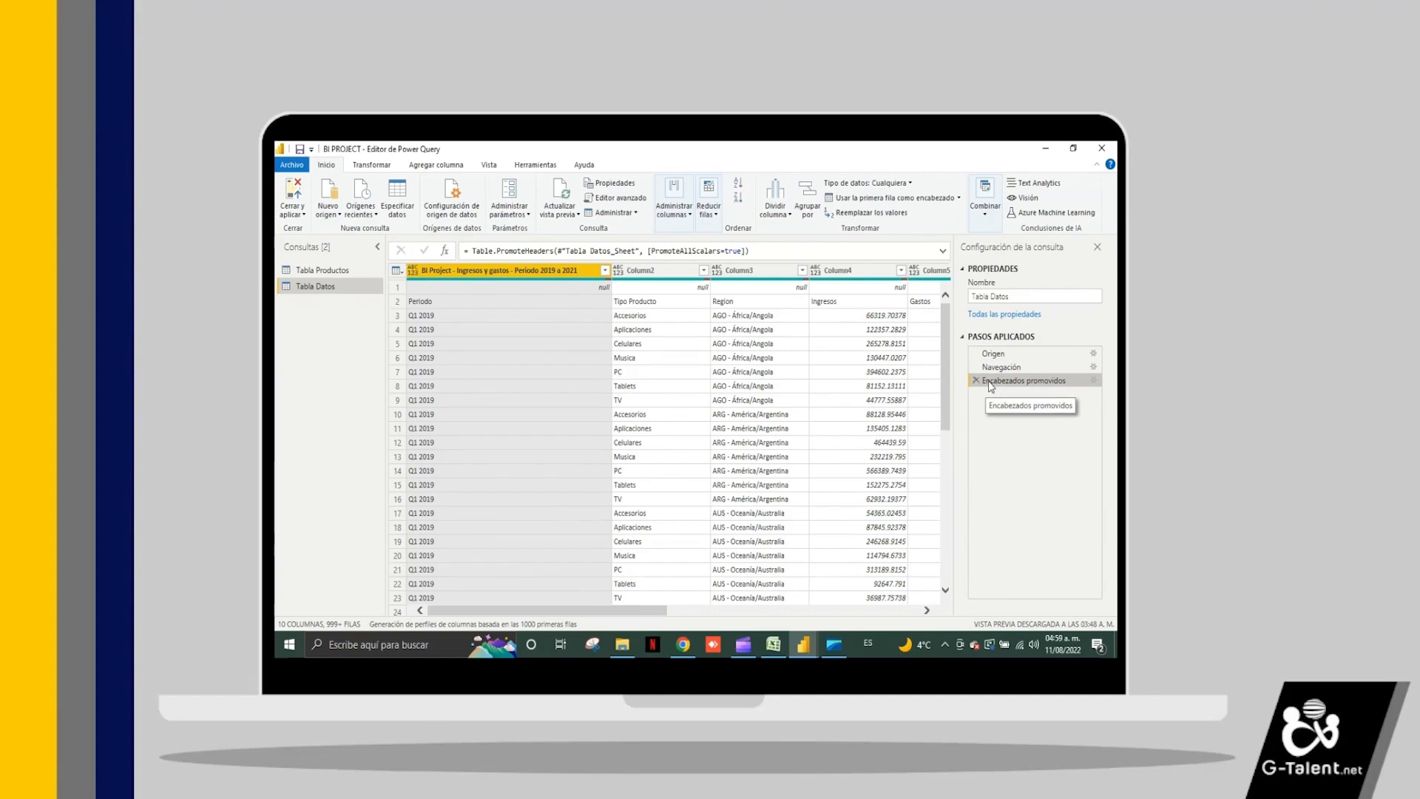
left_click(296, 193)
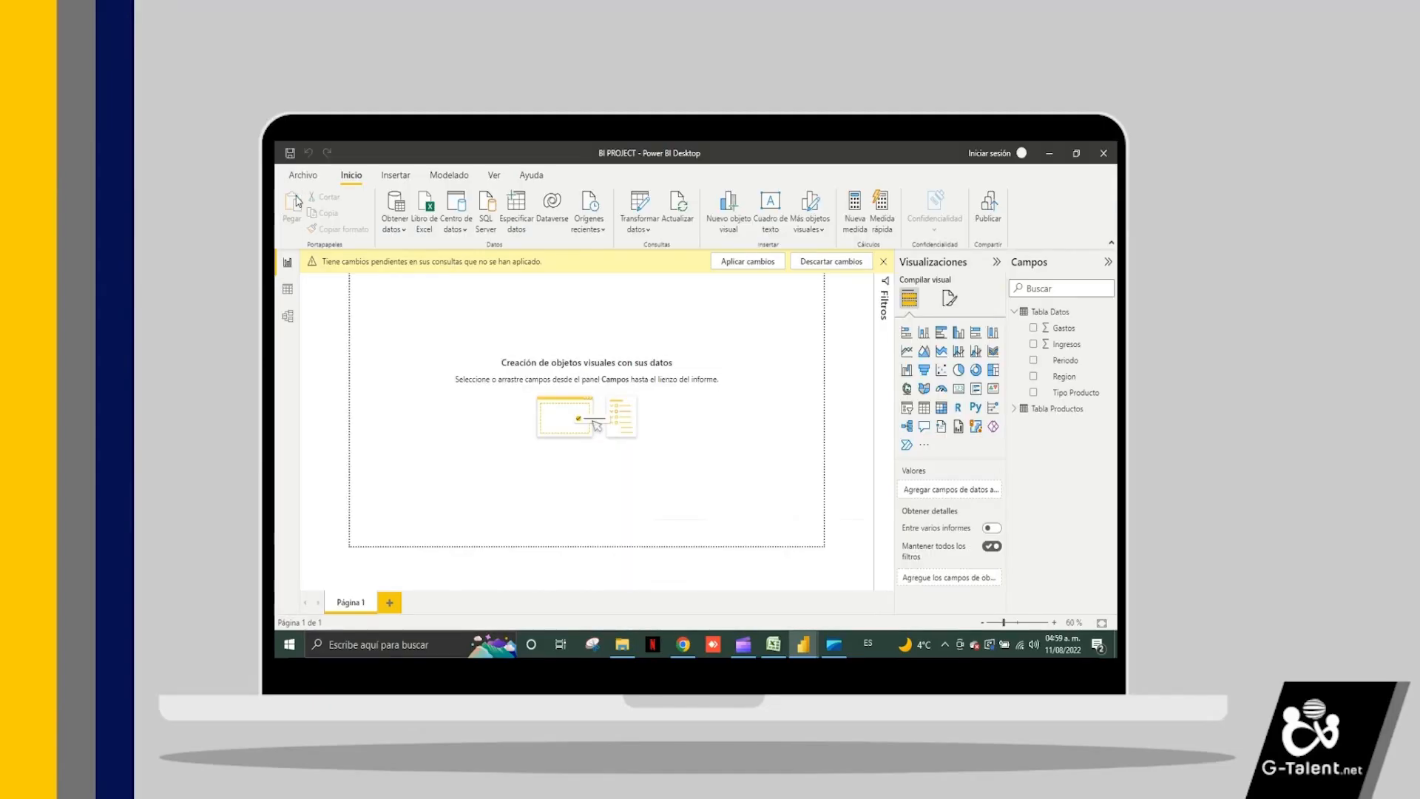
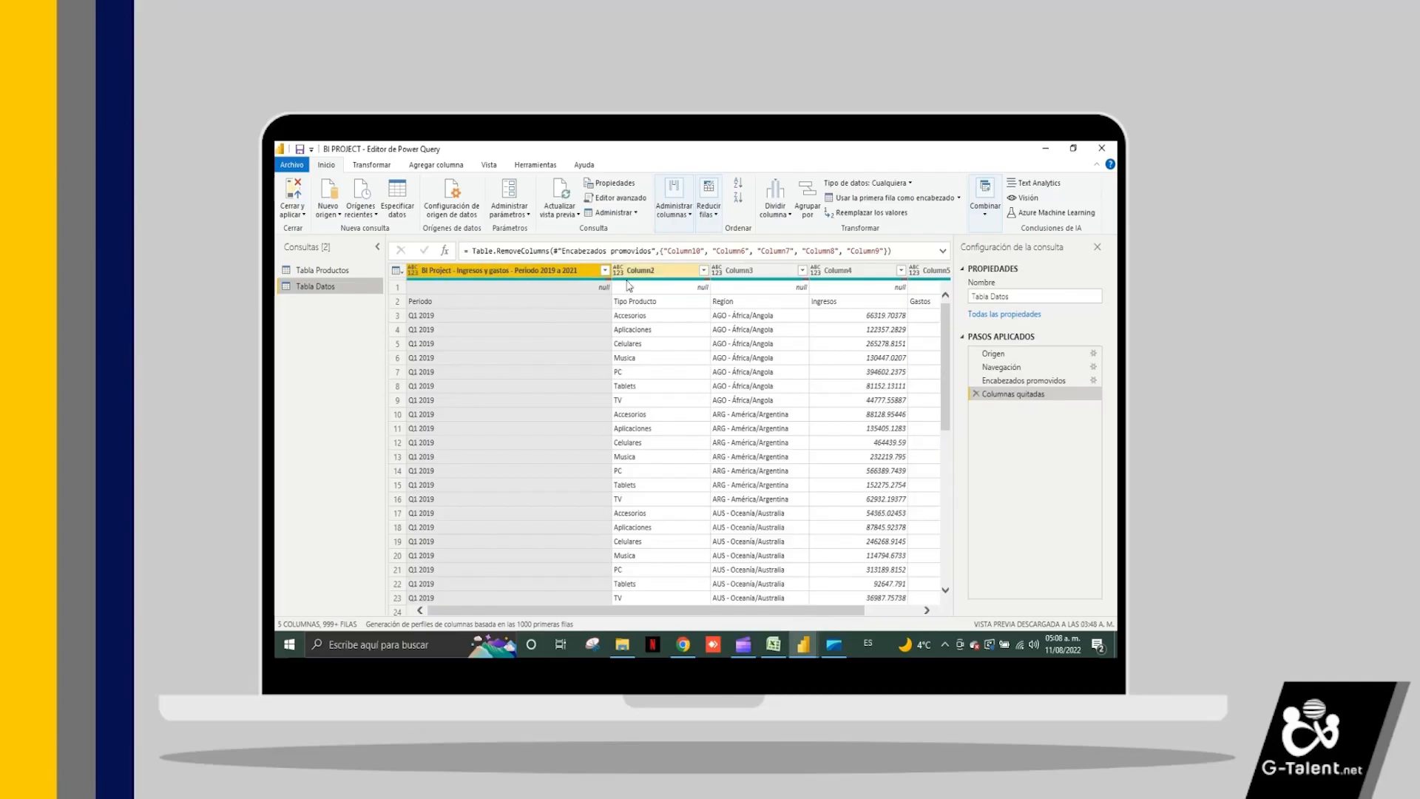
mouse_move(666, 613)
left_mouse_down()
mouse_move(740, 613)
mouse_move(662, 613)
left_mouse_up()
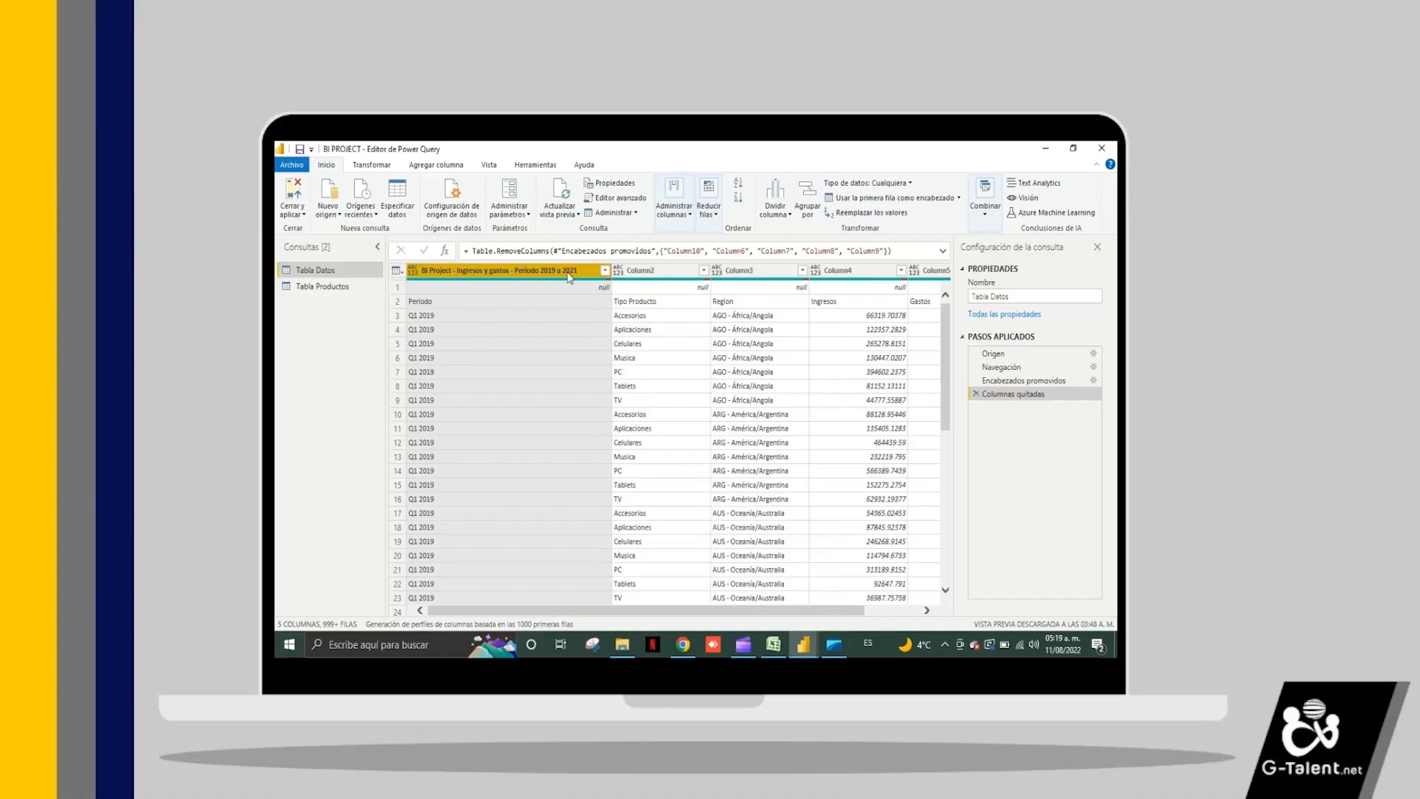
- Try removing the top 2 rows from the Tabla Datos query, and delete the resulting Filas superiores quitadas step
left_click(400, 288)
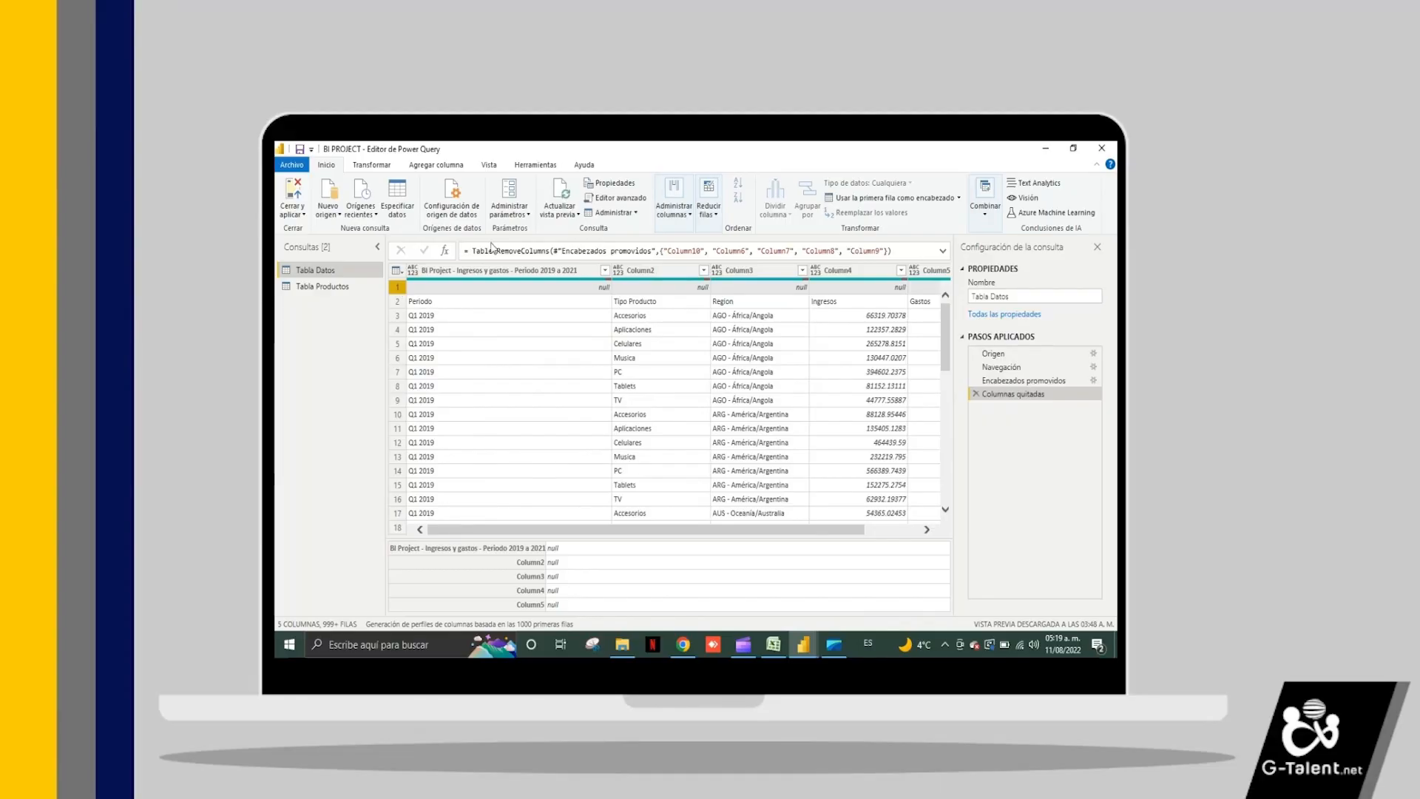
left_click(714, 217)
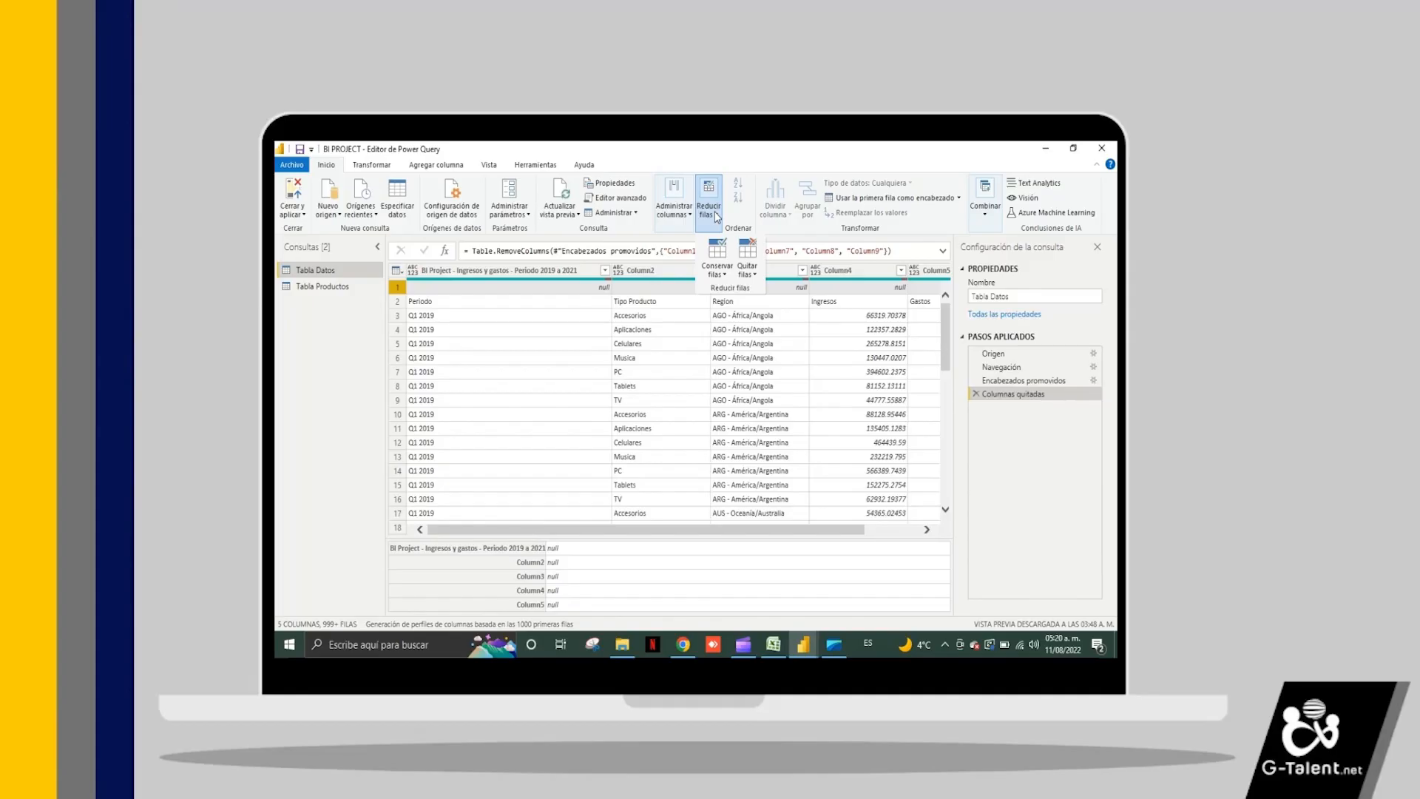
left_click(748, 266)
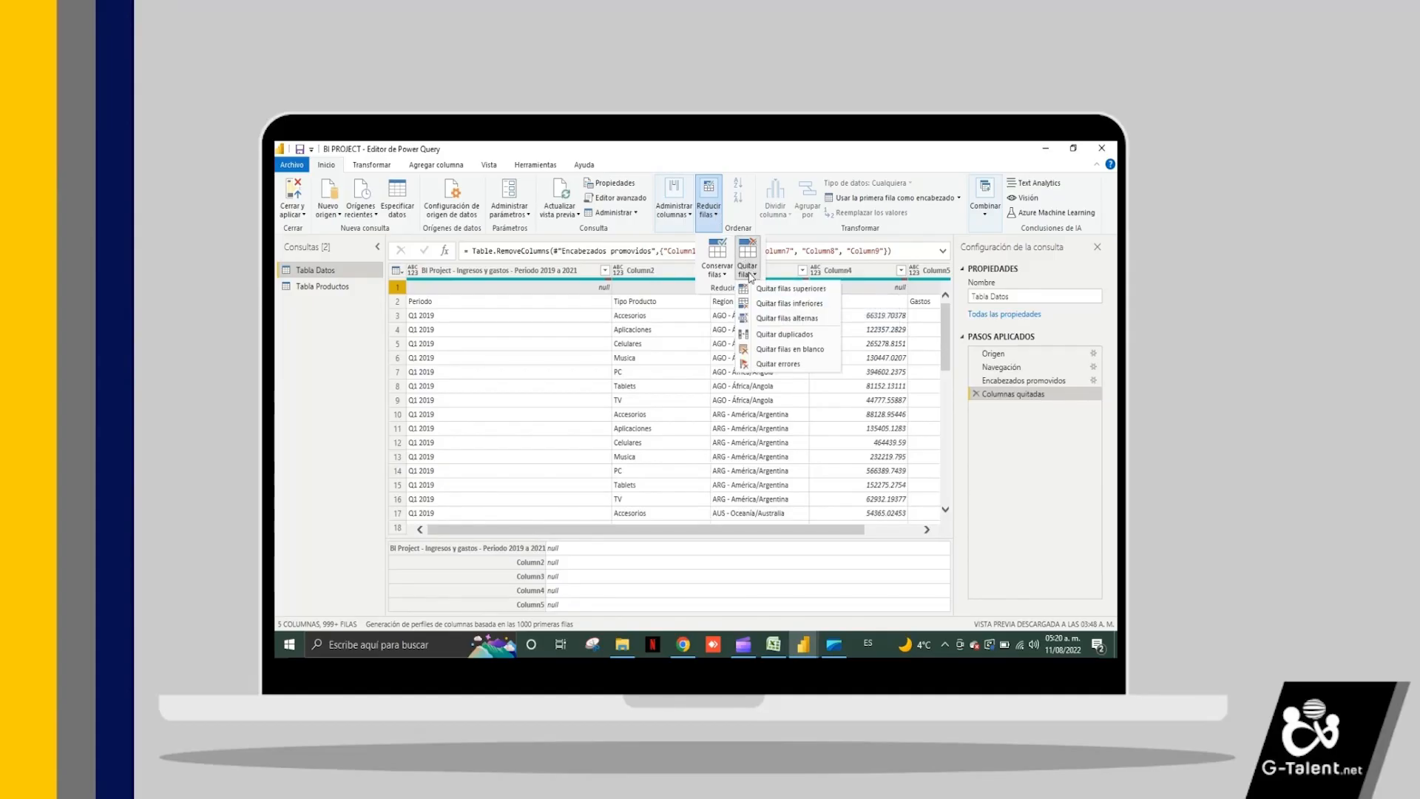
left_click(757, 290)
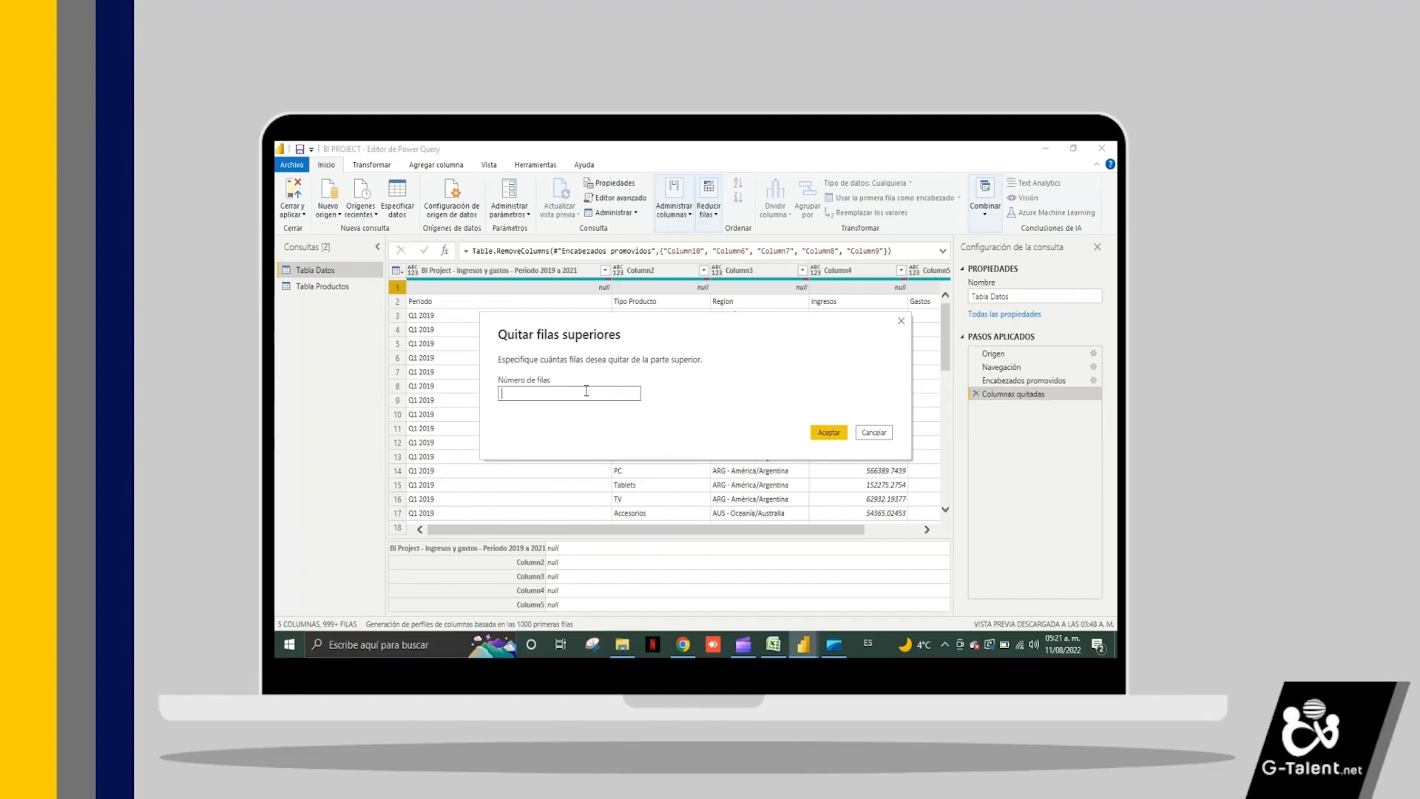
type("2")
left_click(829, 433)
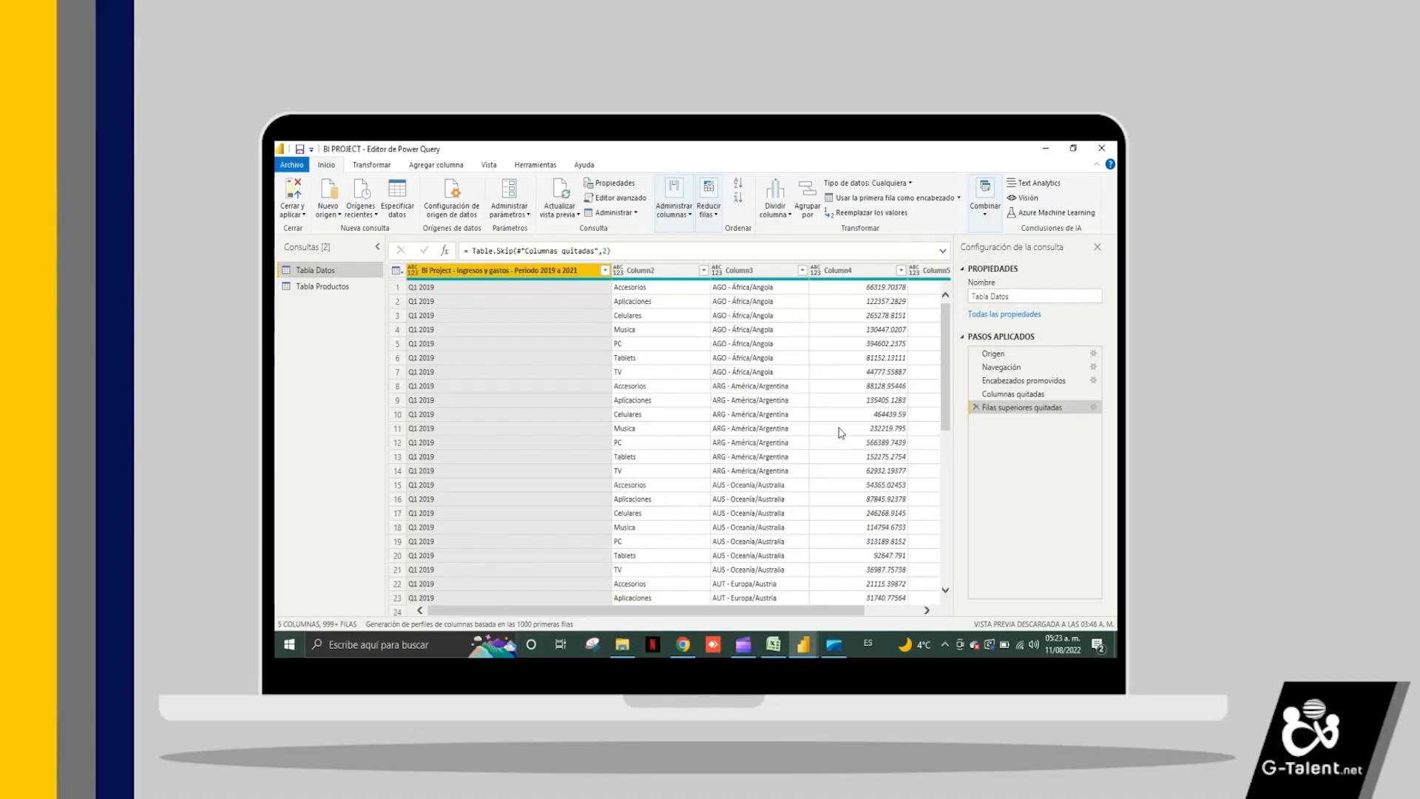
left_click(977, 408)
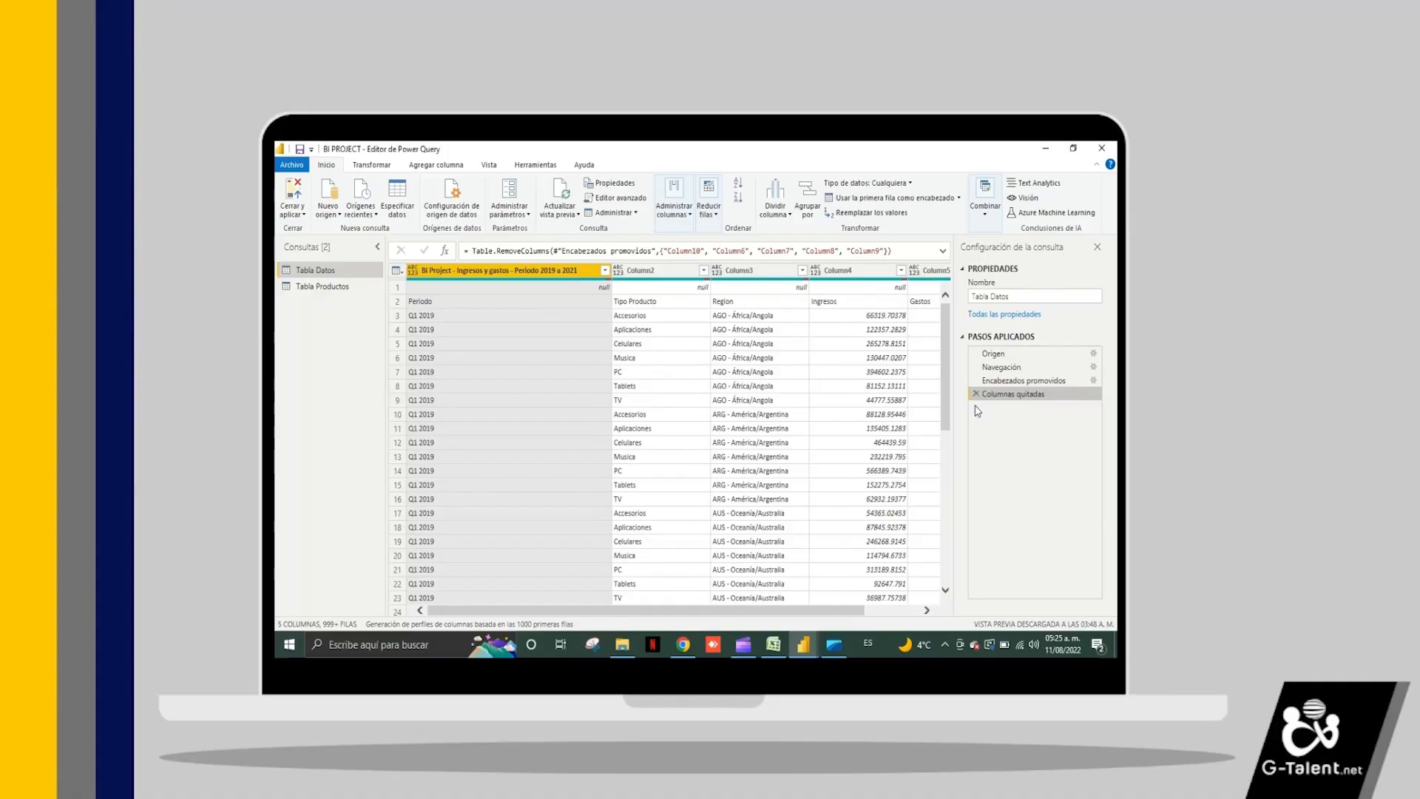
- Remove the top 1 row from the Tabla Datos query and use its first row as the column headers
left_click(710, 213)
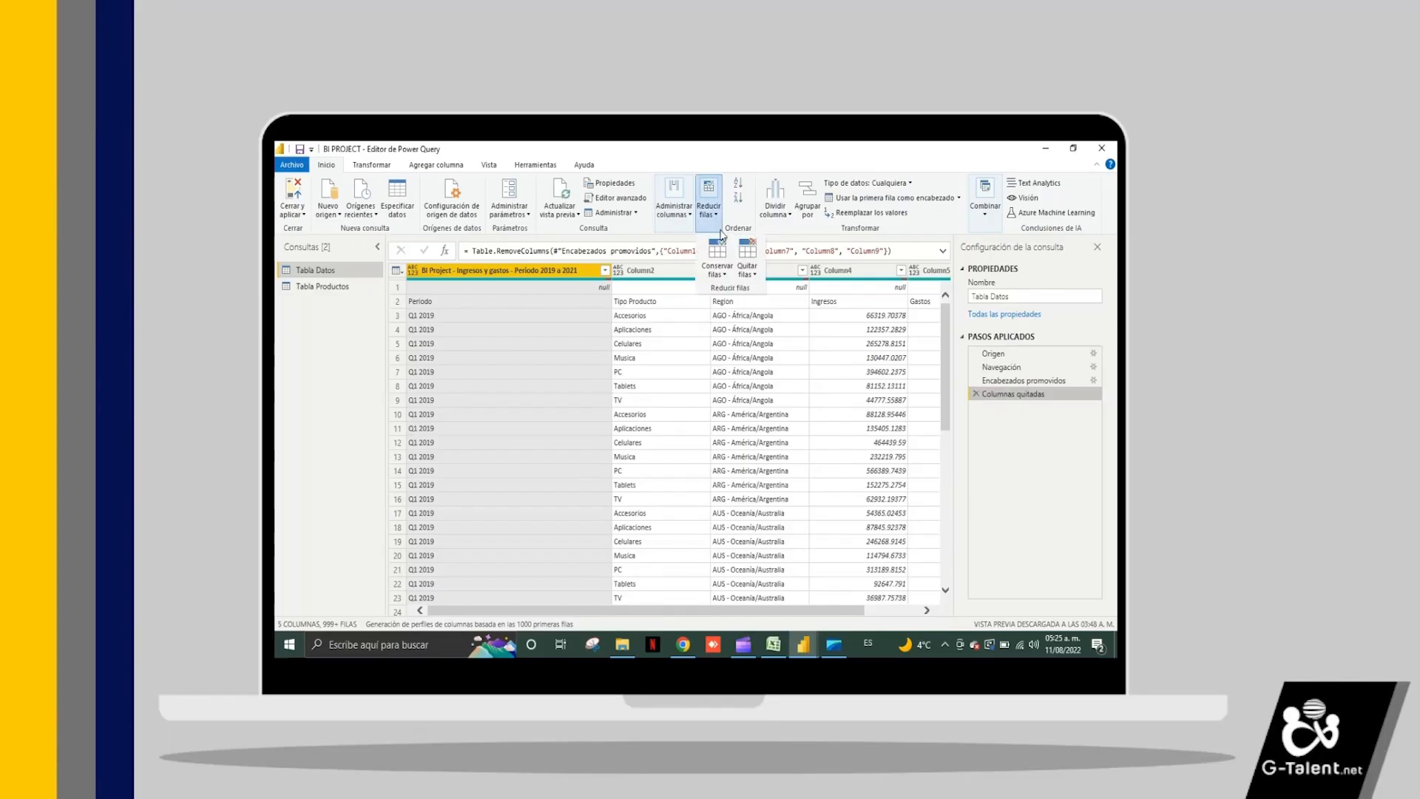
left_click(754, 270)
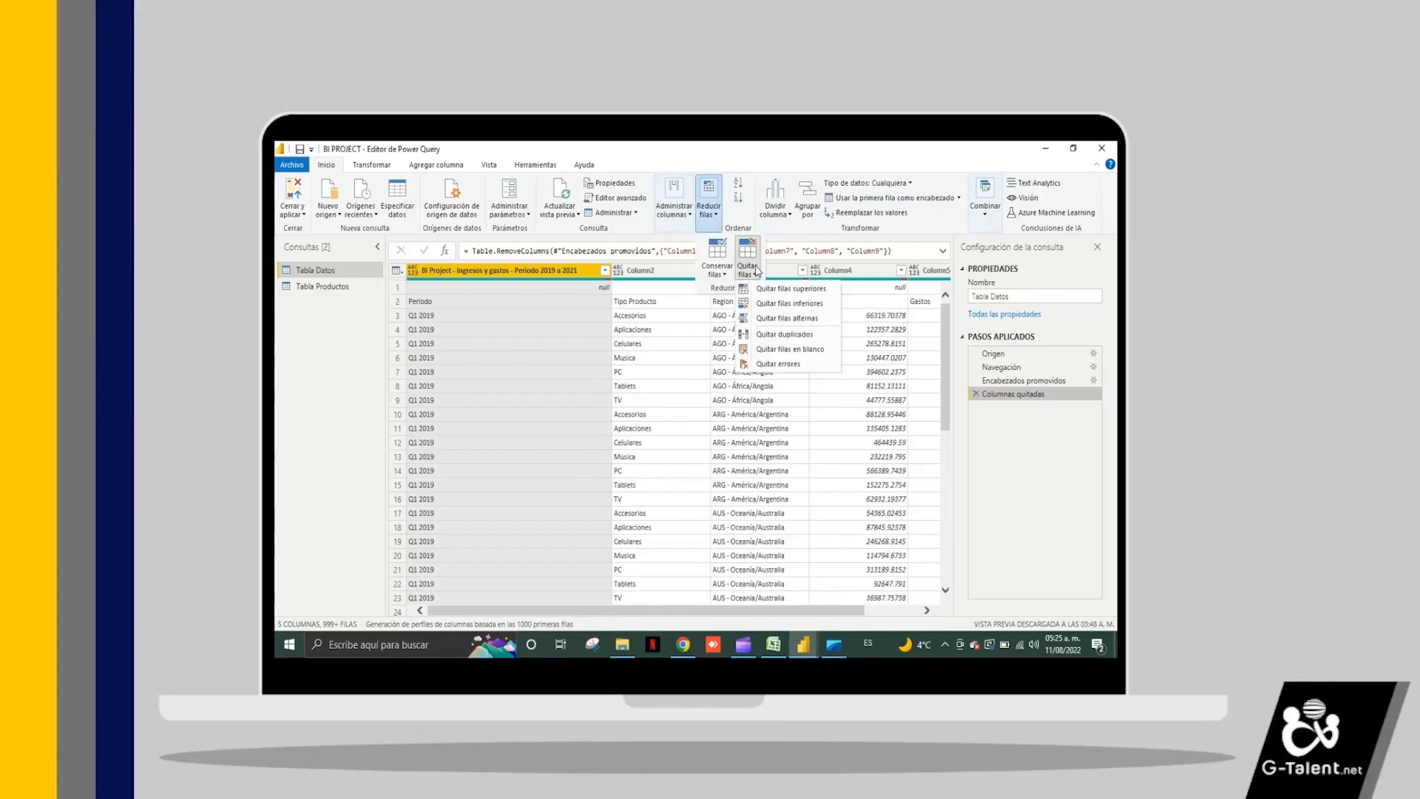
left_click(773, 290)
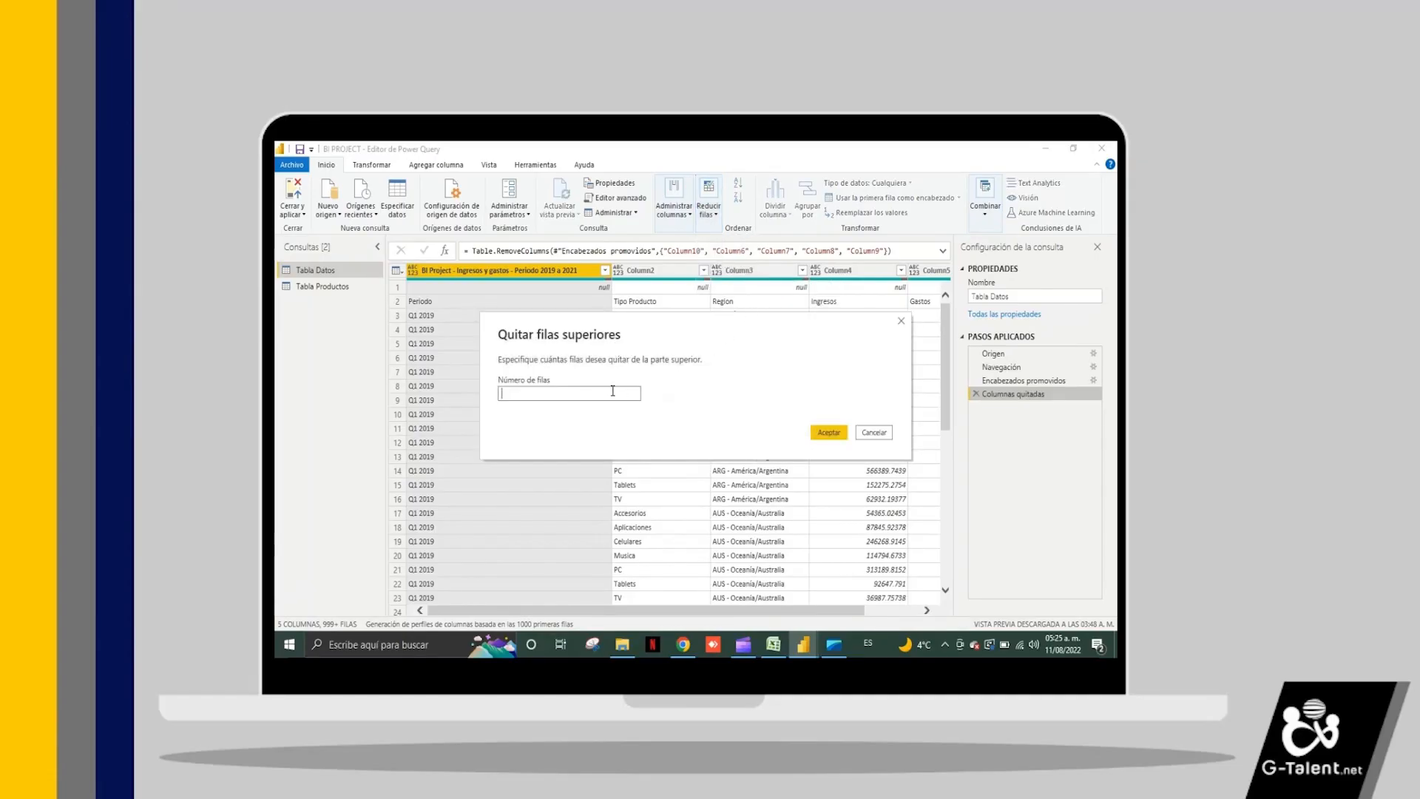
type("1")
left_click(819, 433)
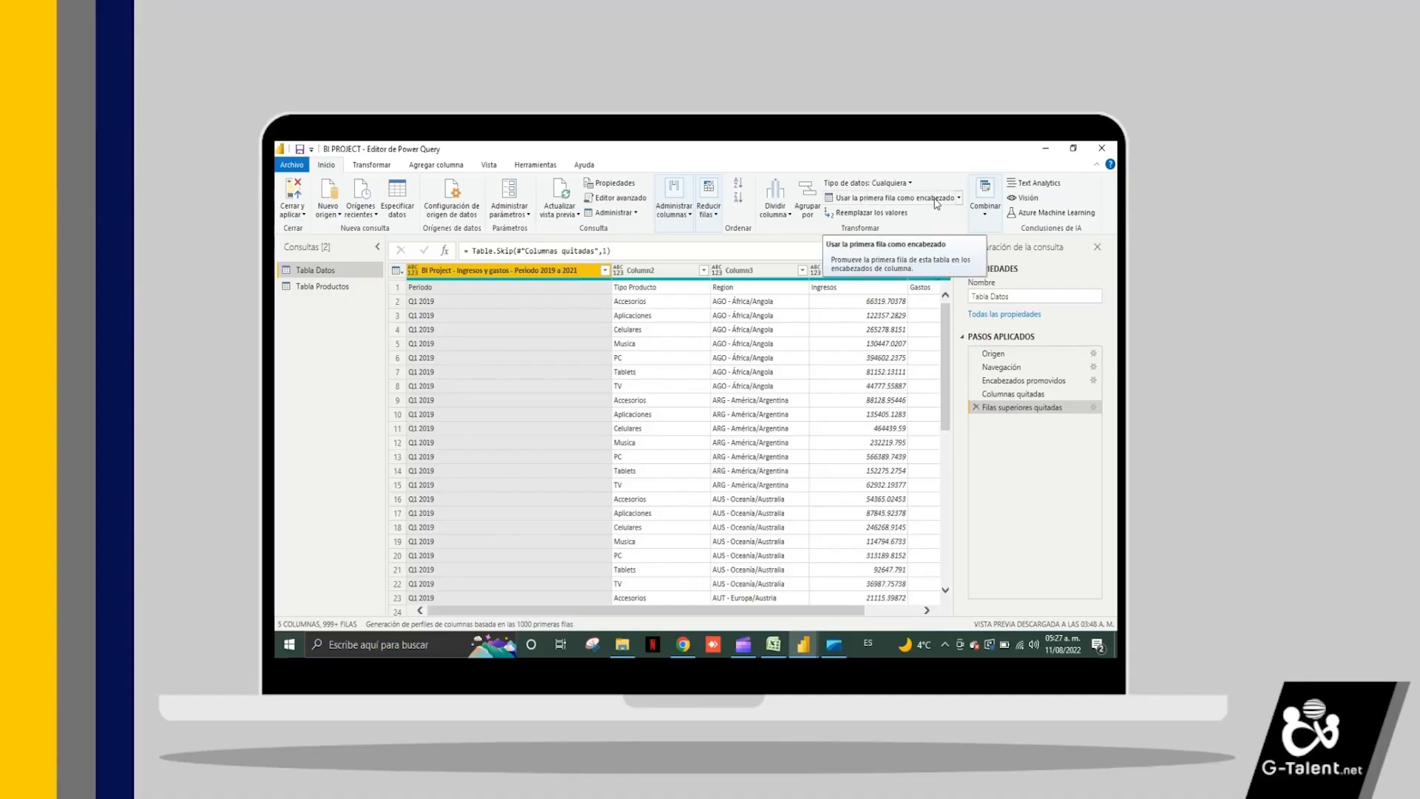
left_click(959, 200)
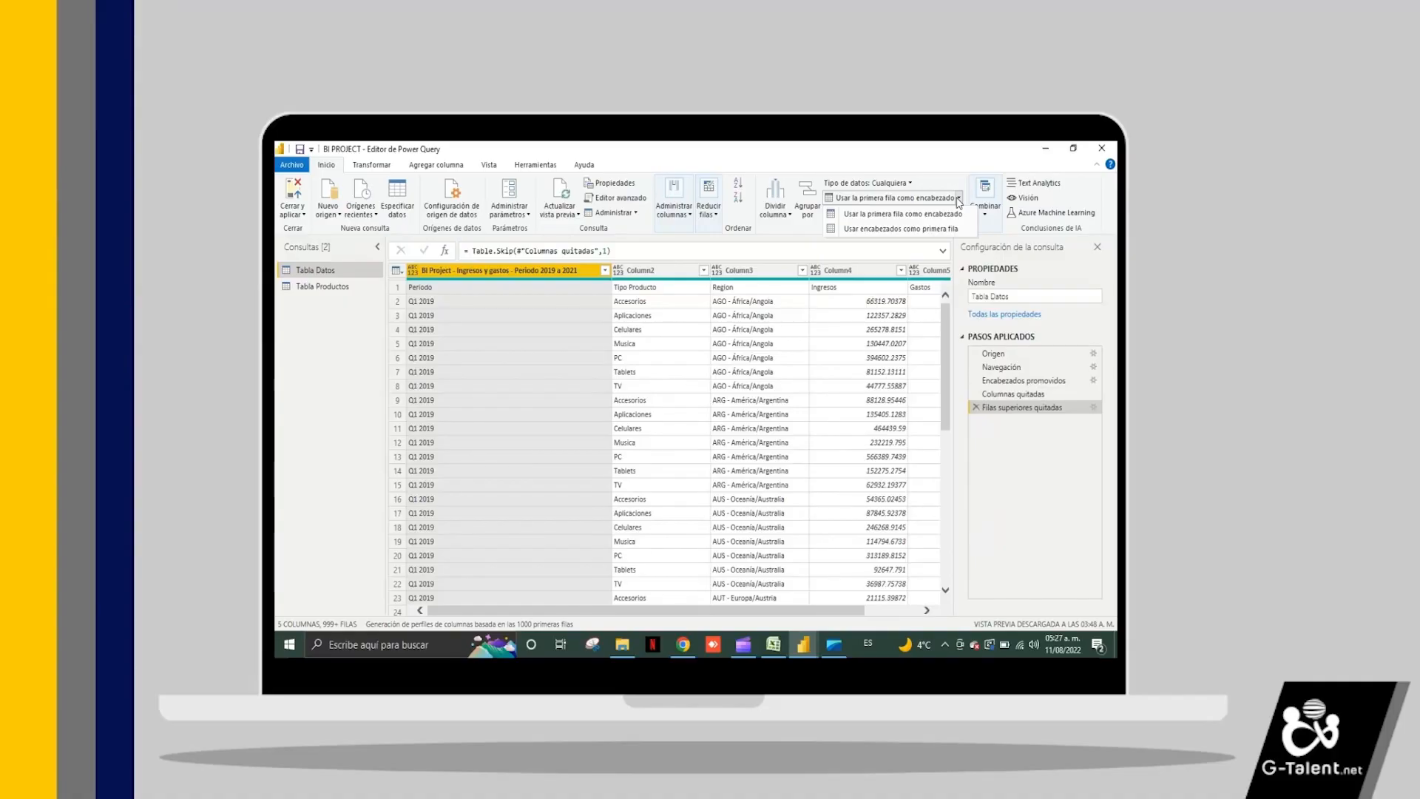
left_click(880, 217)
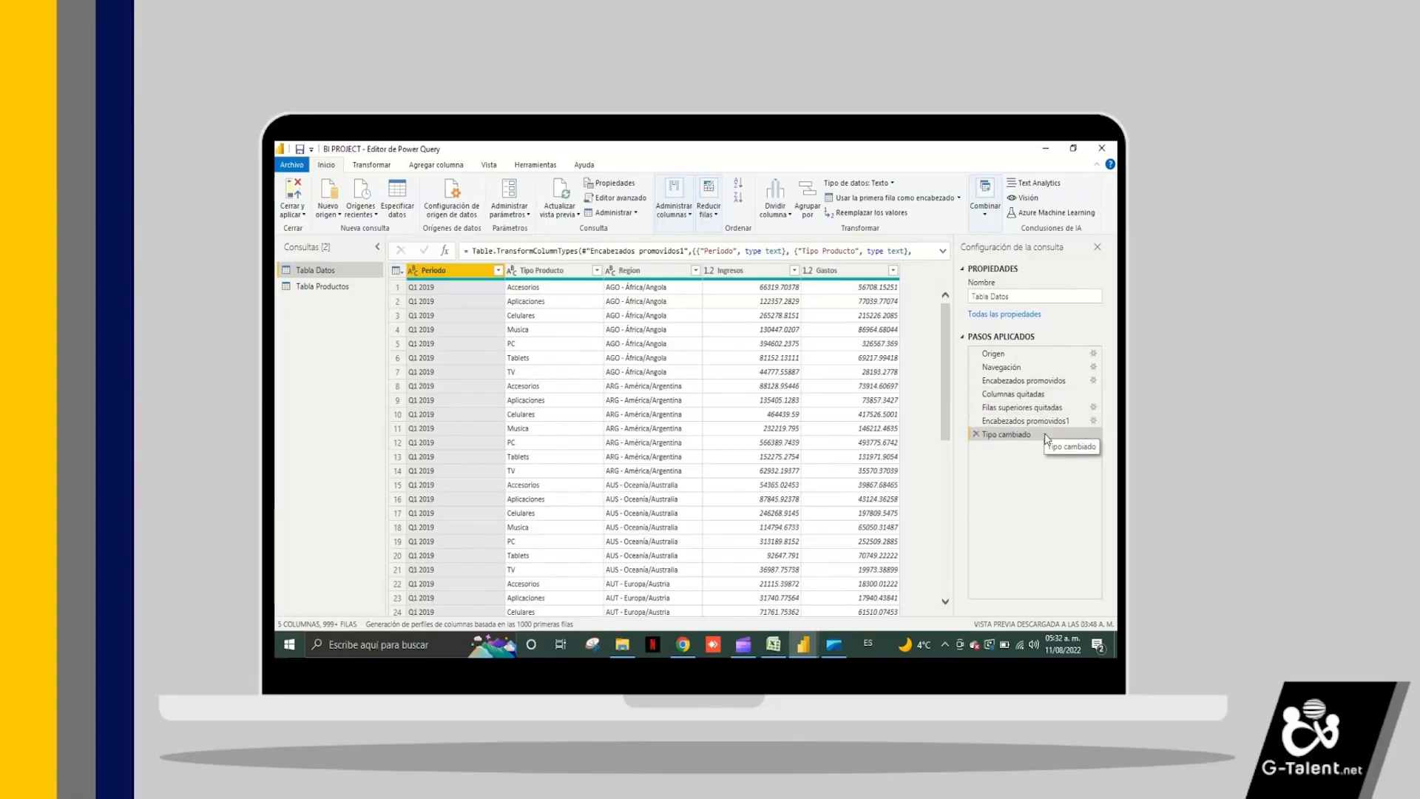
- Examine Tabla Datos at its applied steps Columnas quitadas, Tipo cambiado, Filas superiores quitadas and Encabezados promovidos1
left_click(1048, 395)
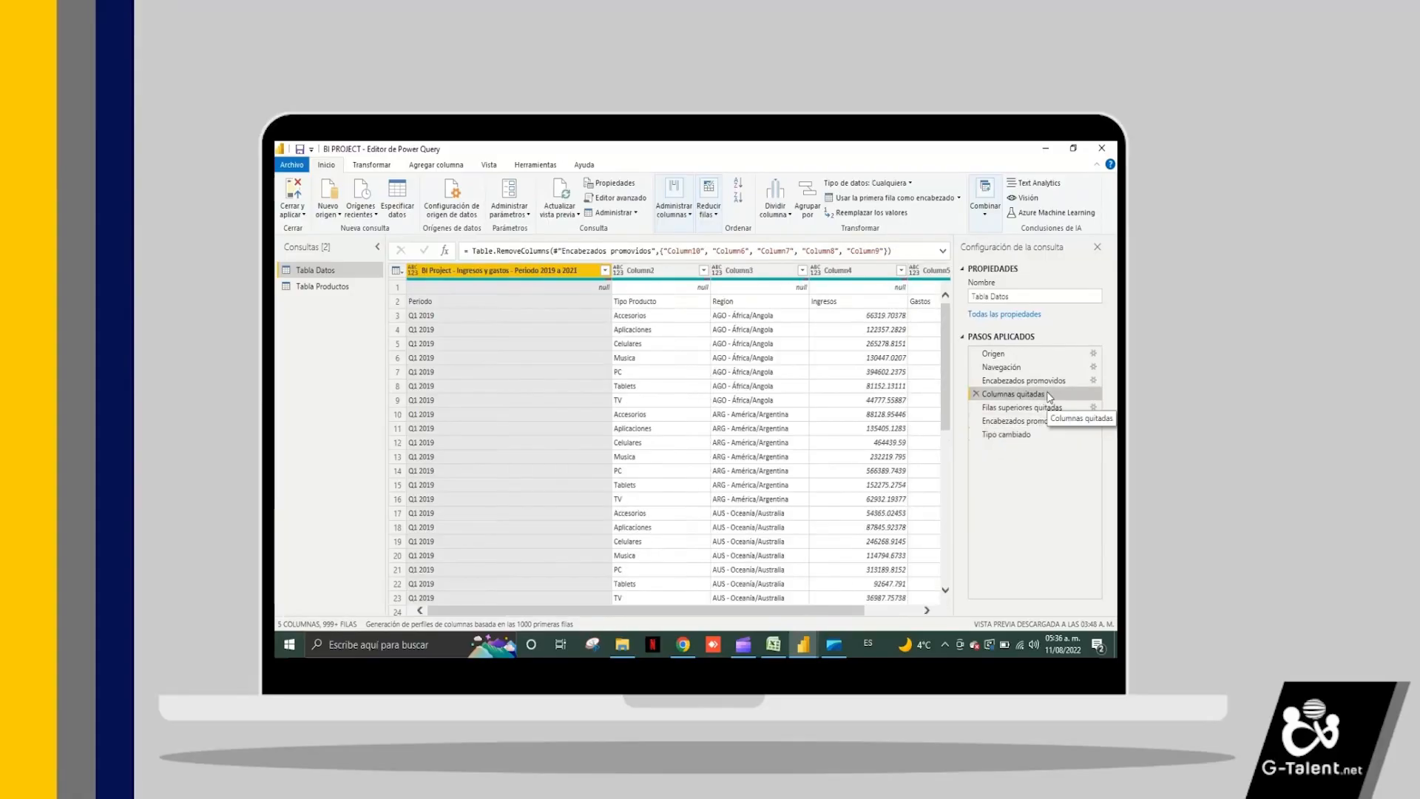
left_click(1045, 436)
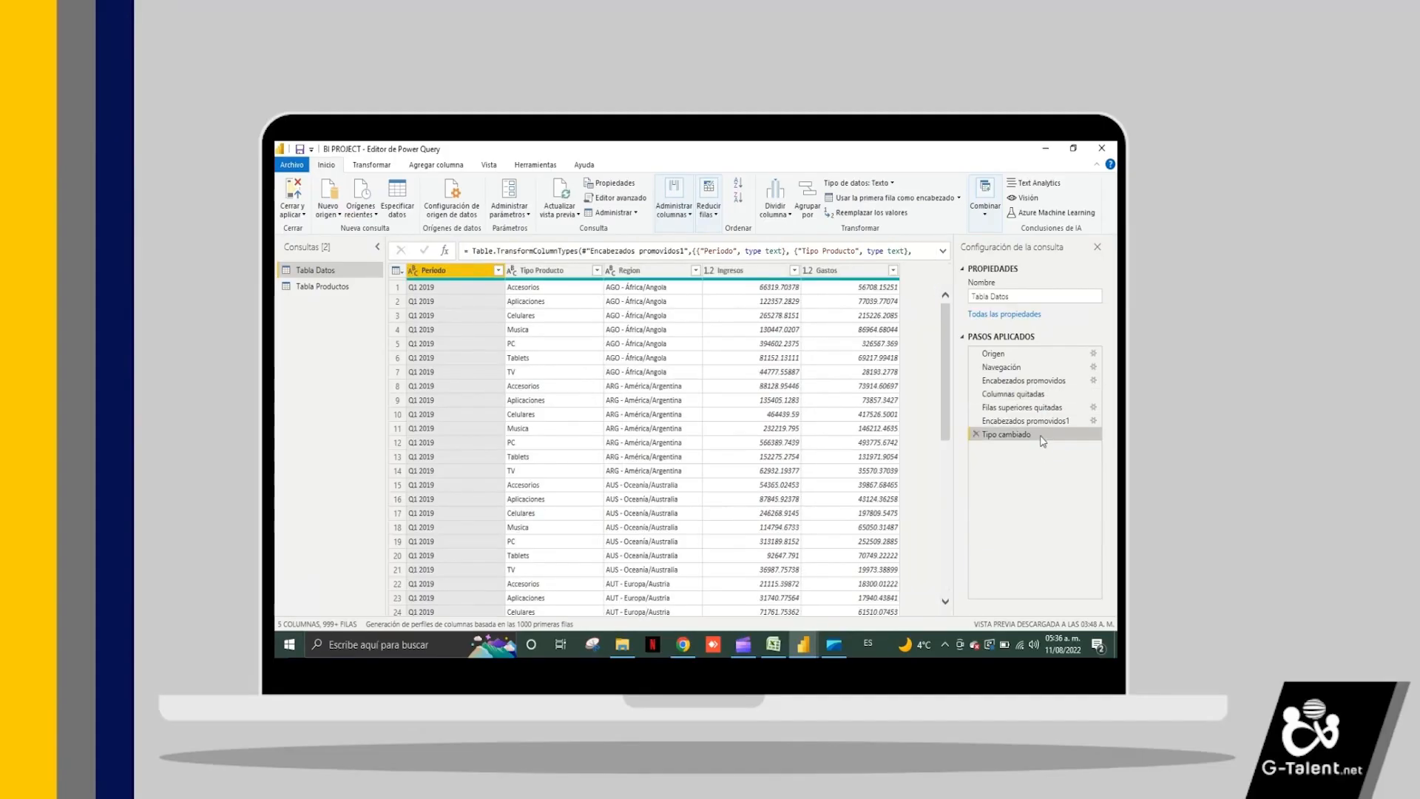
left_click(1041, 398)
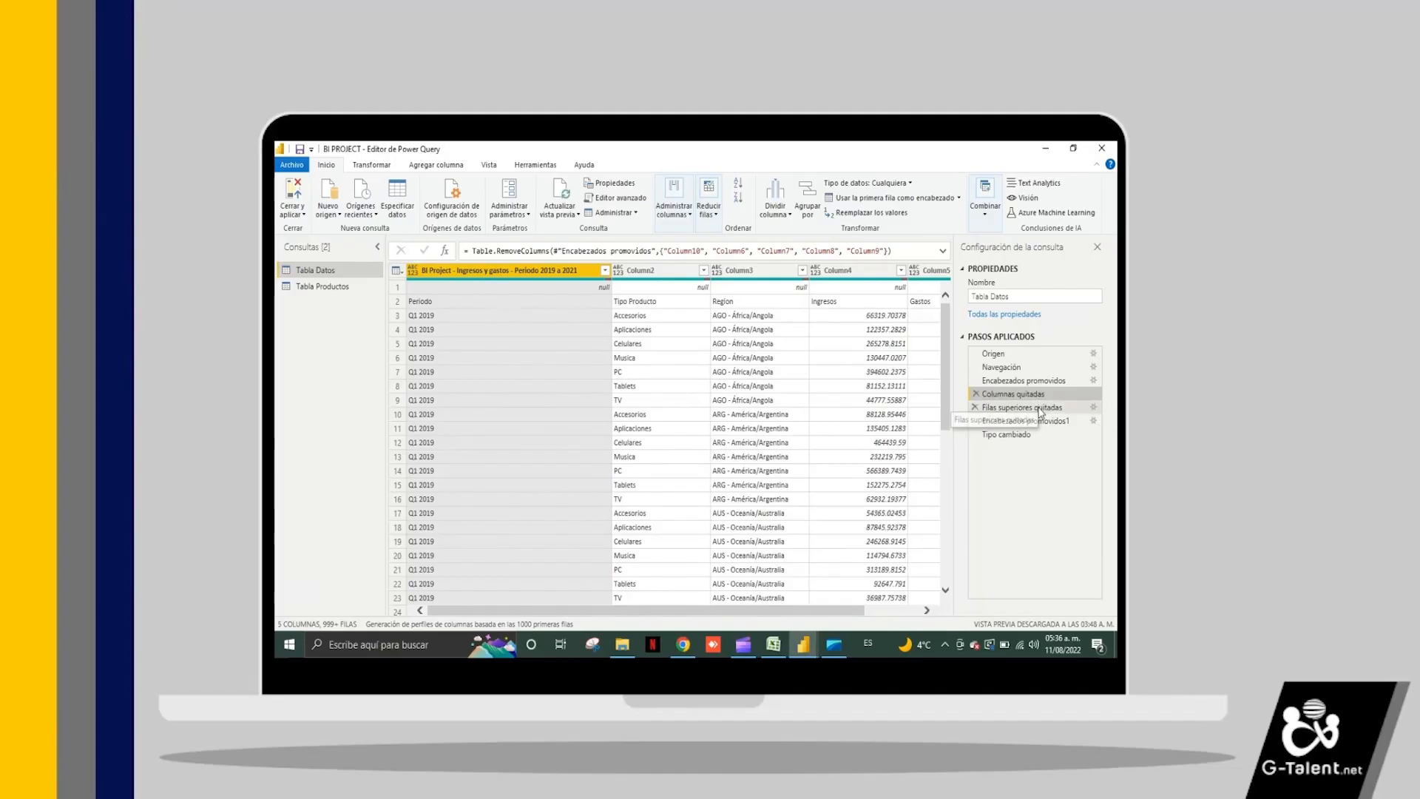
left_click(1041, 407)
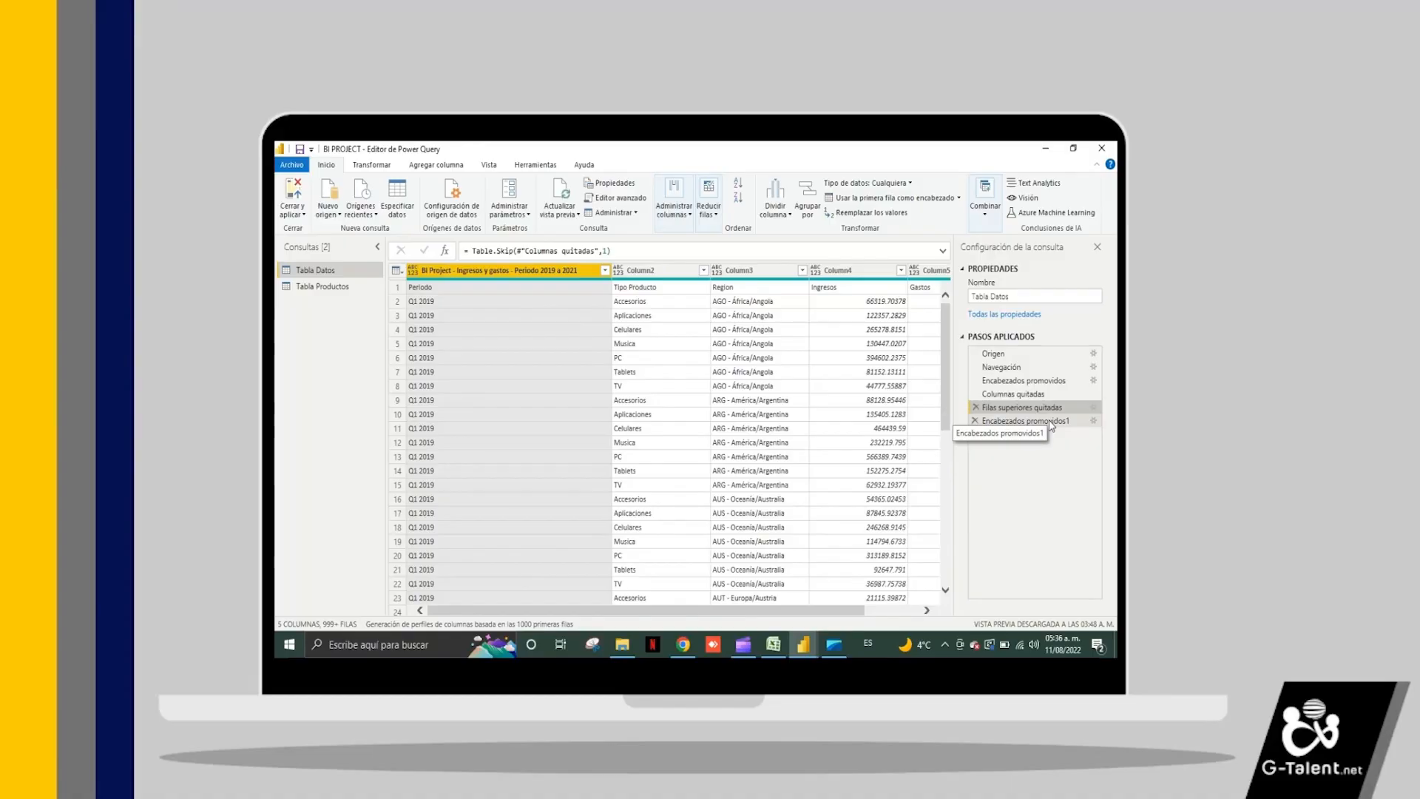
left_click(1051, 422)
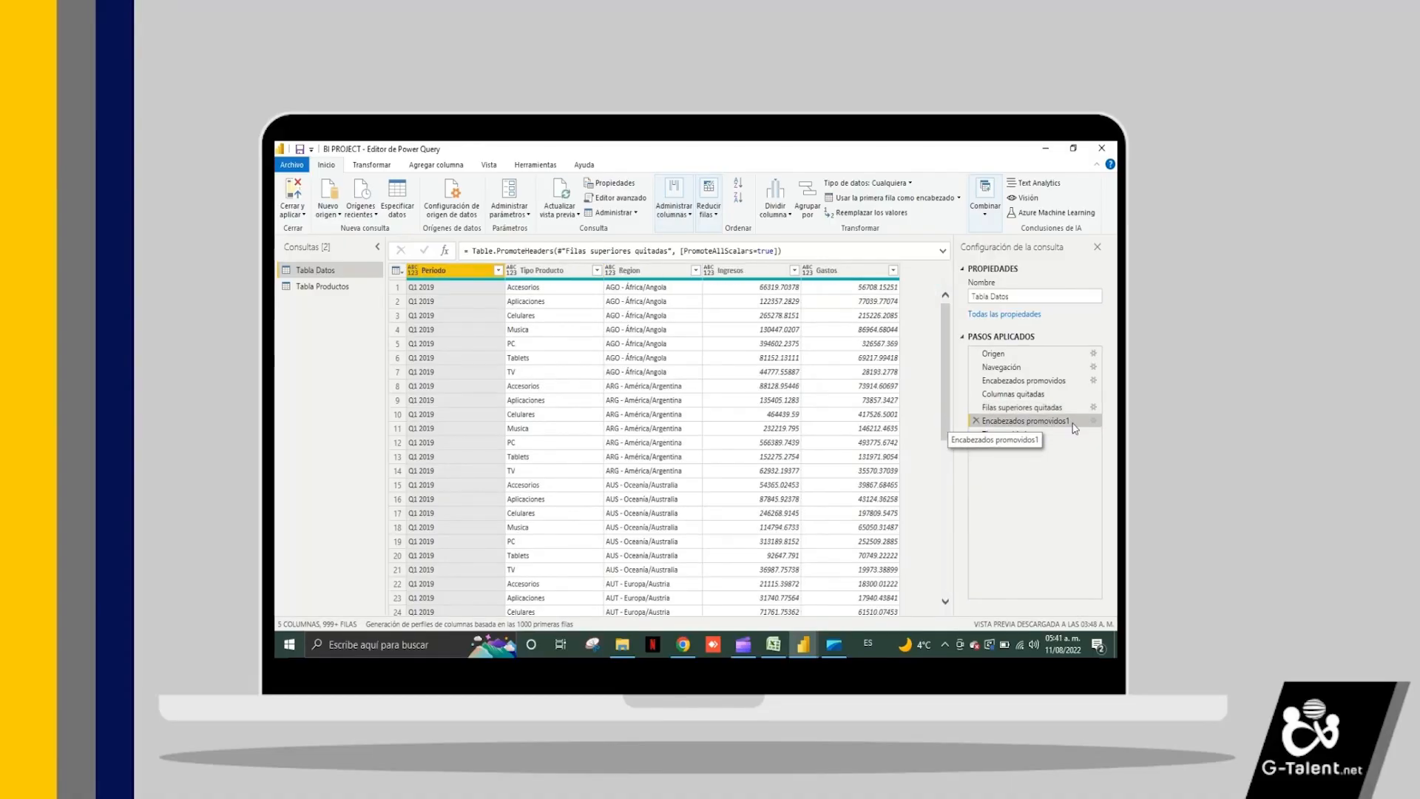
- Review the data type options of the Tabla Datos columns from Periodo to Gastos, choosing Número decimal for Ingresos
left_click(416, 276)
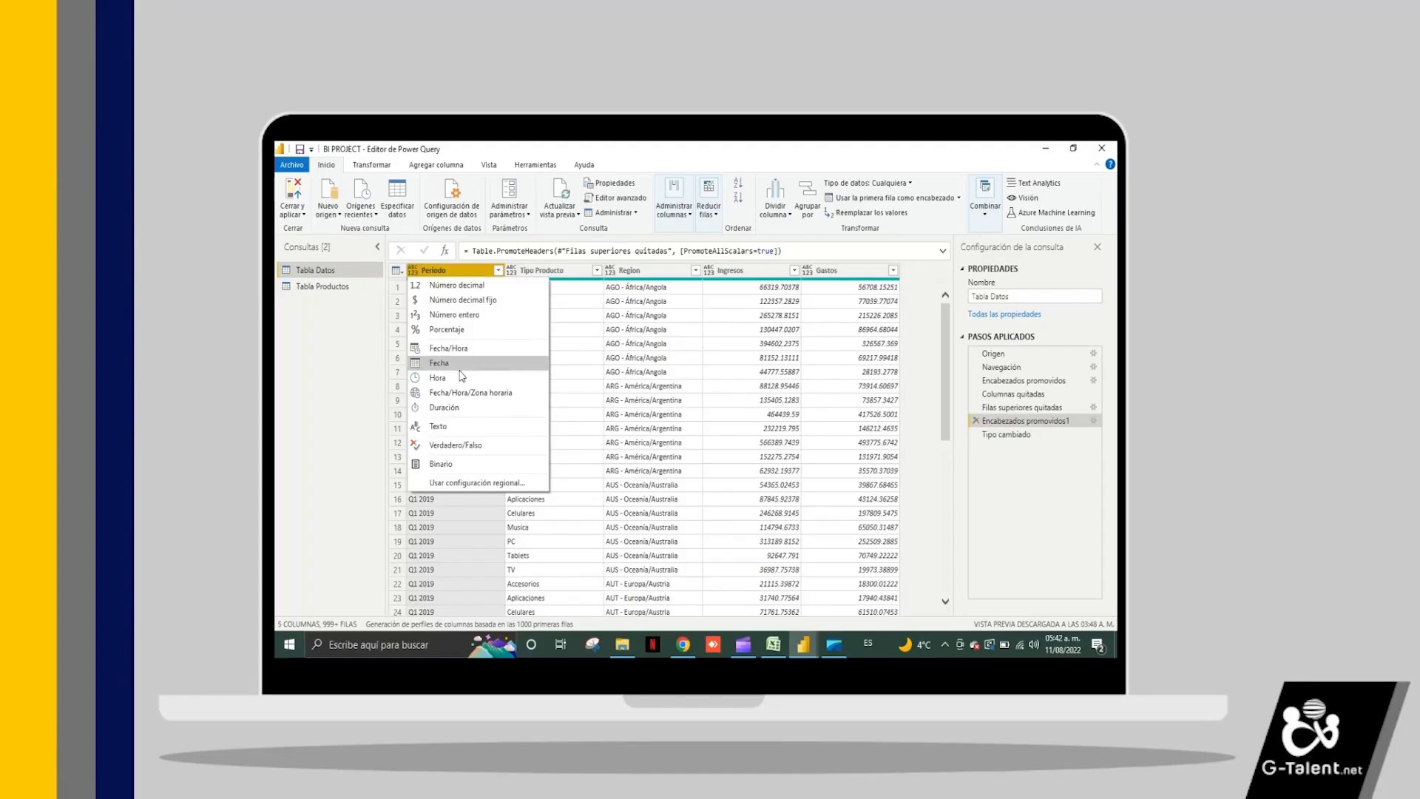
left_click(512, 274)
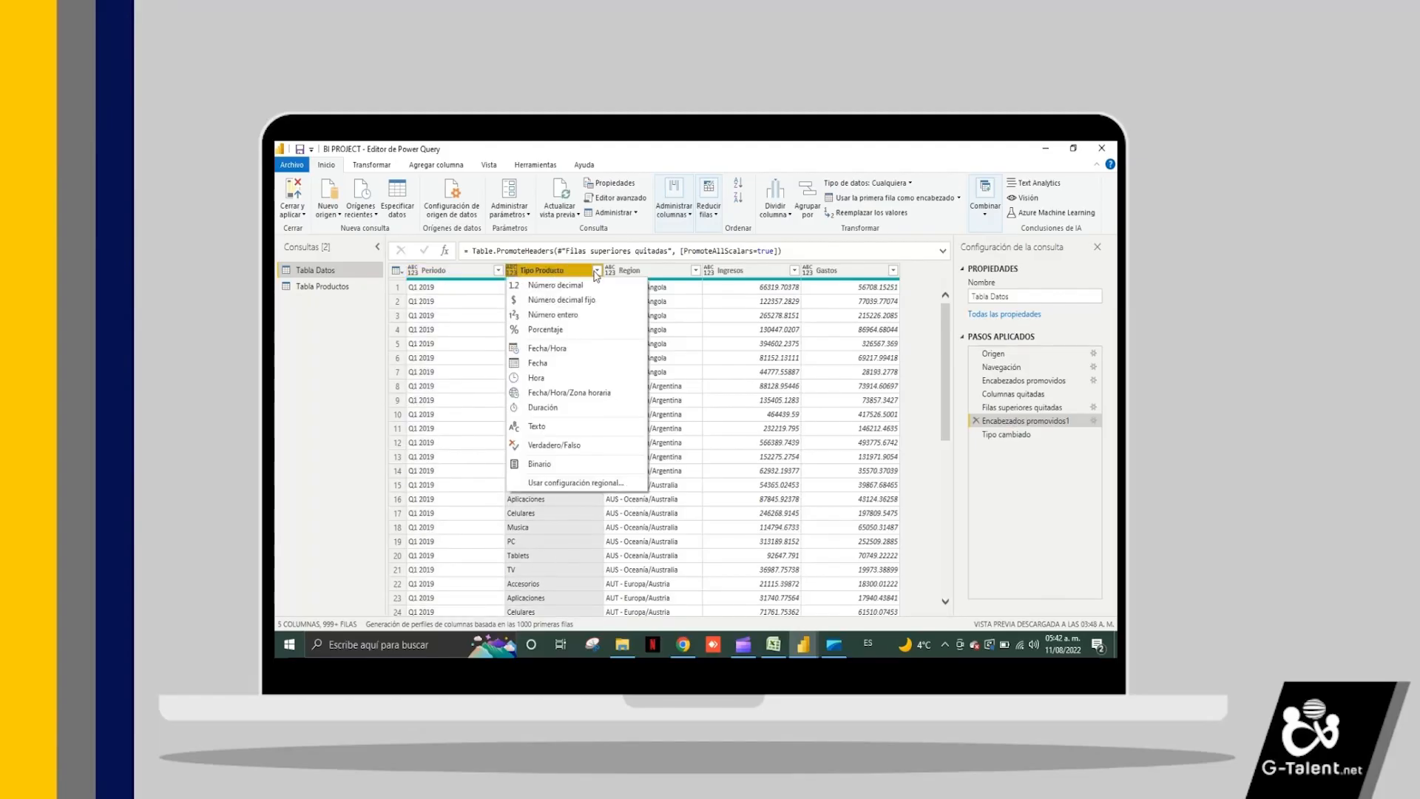
left_click(613, 273)
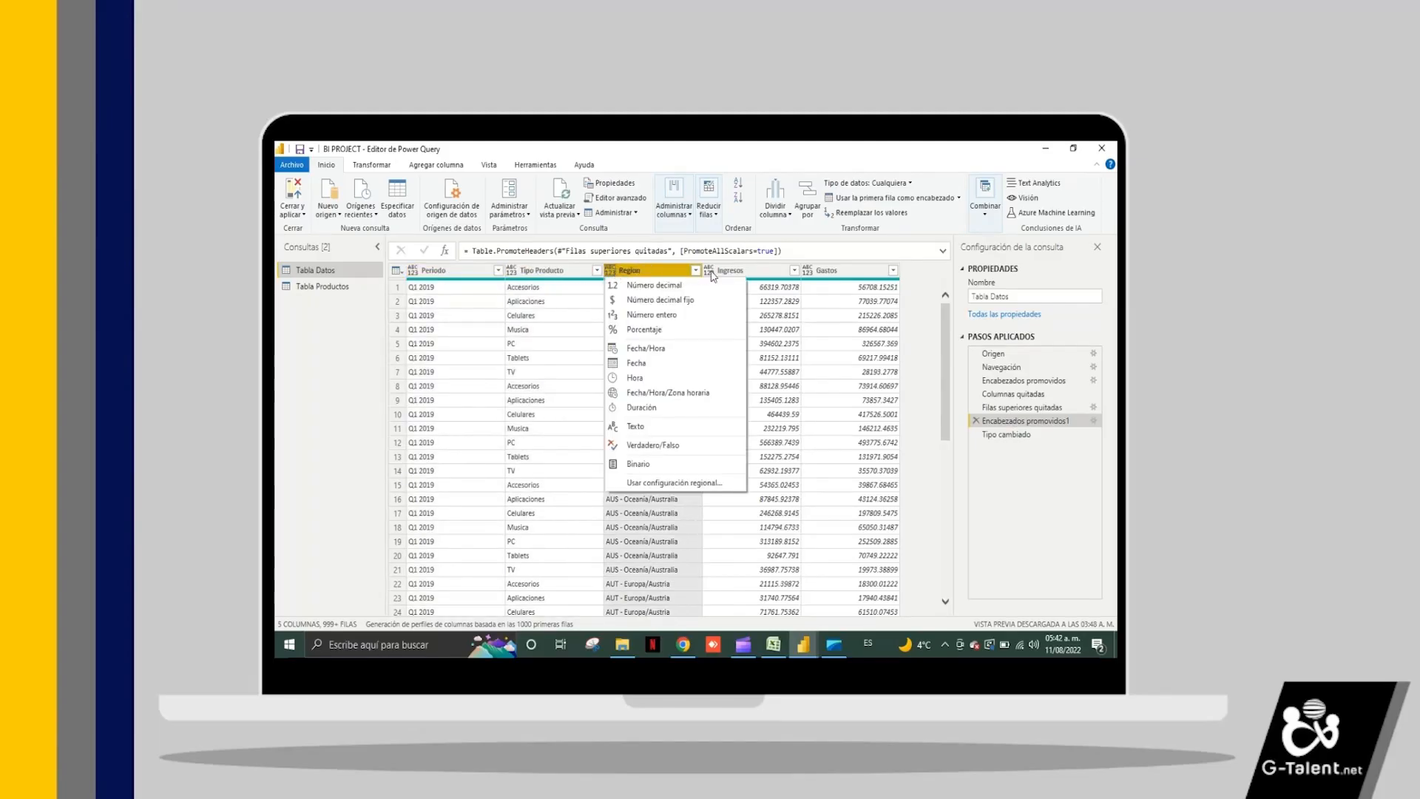
left_click(710, 274)
left_click(813, 274)
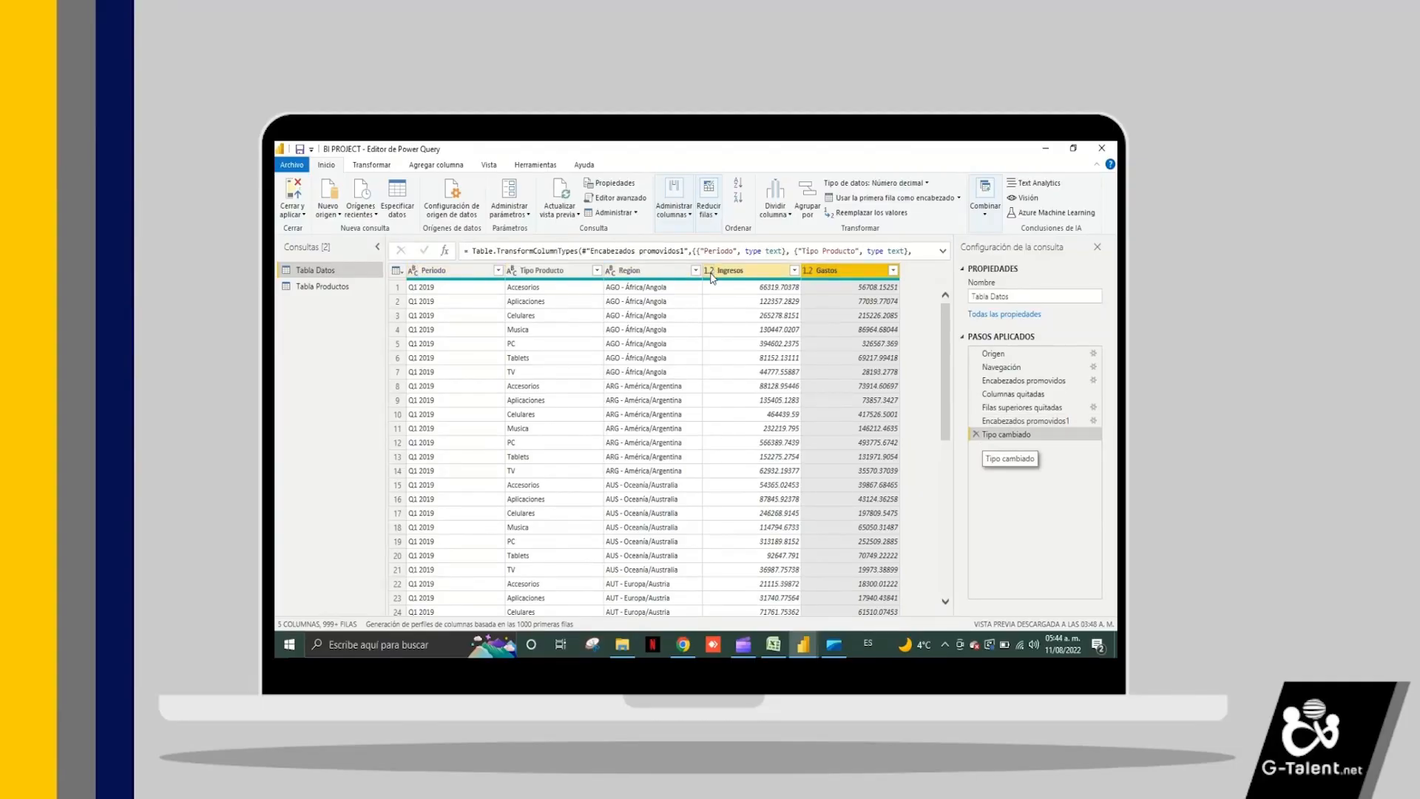
left_click(711, 273)
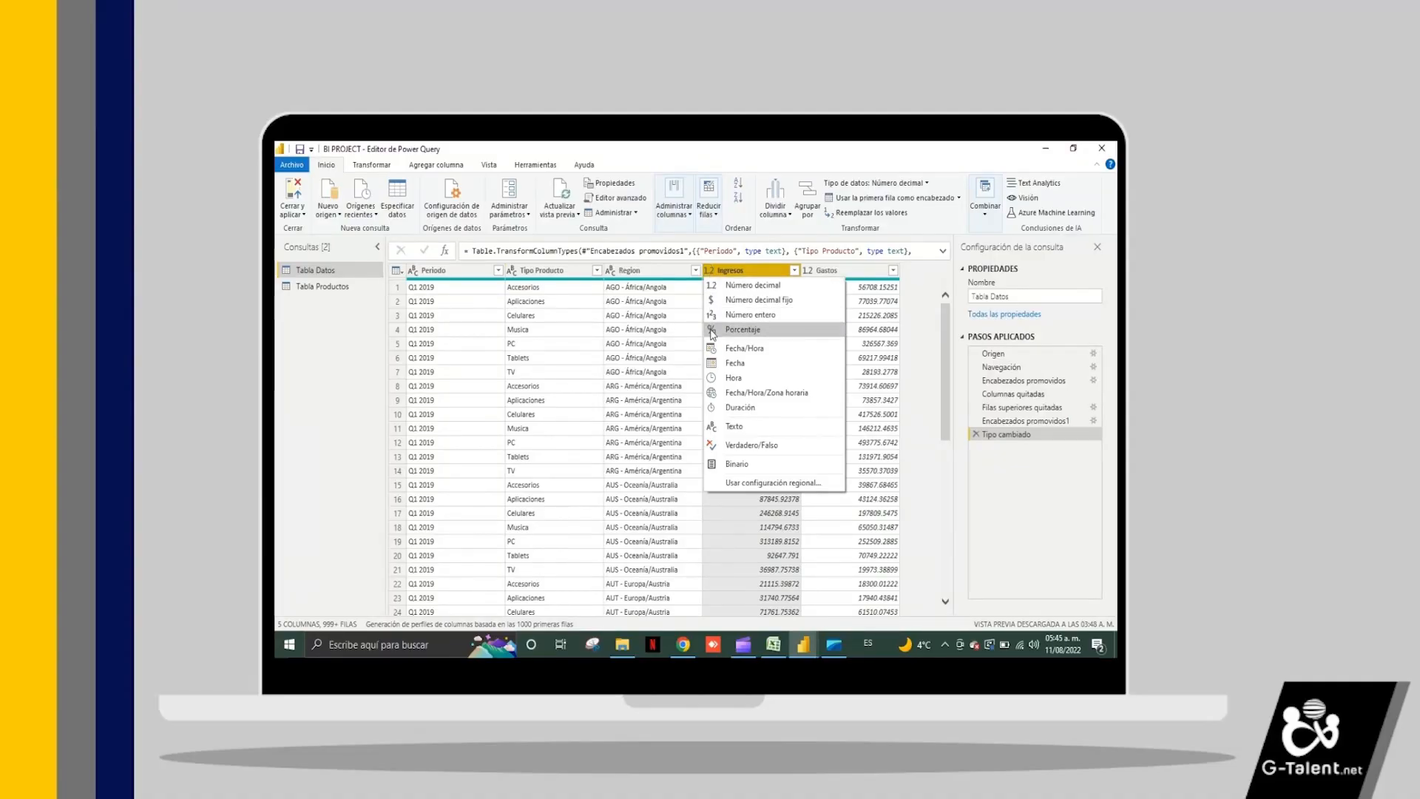
left_click(711, 287)
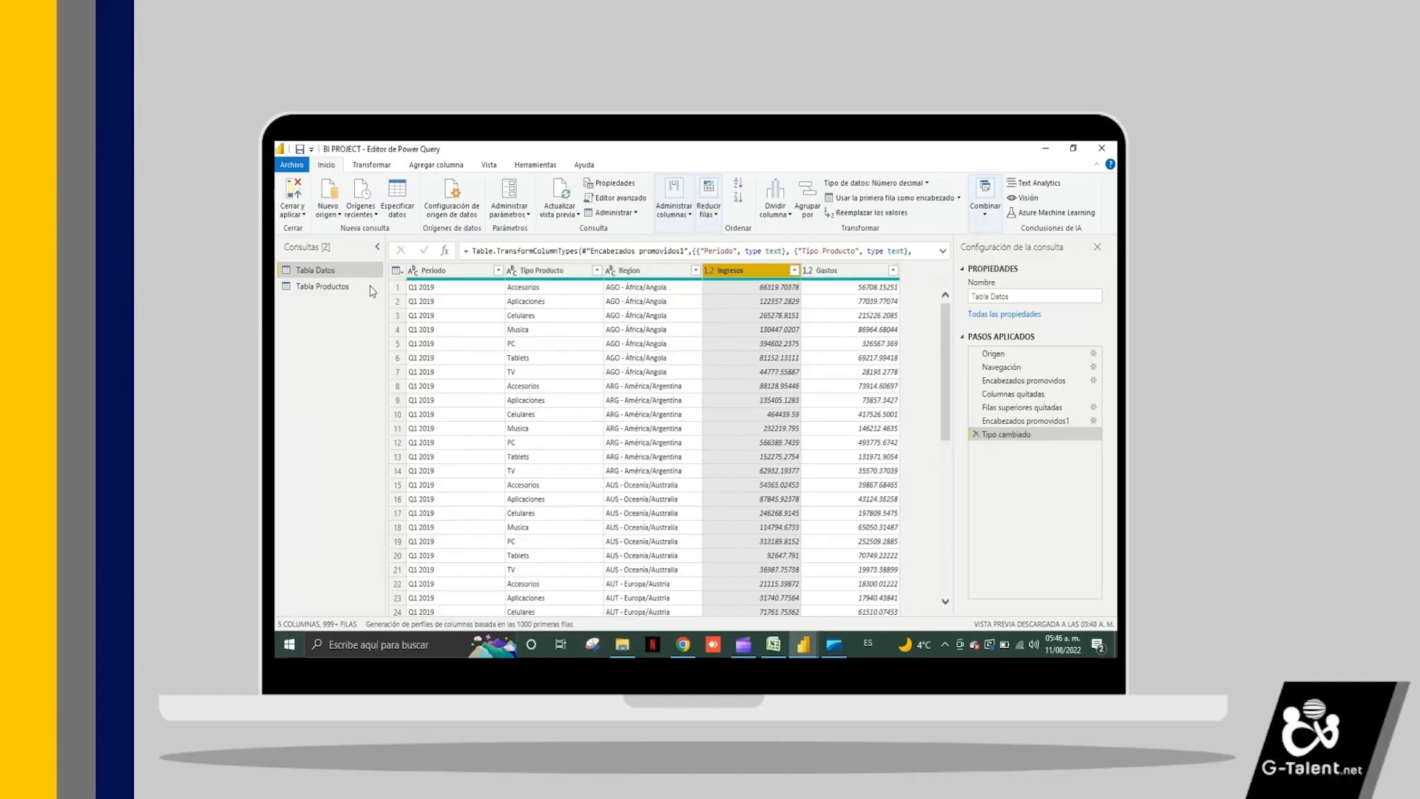
- Use the first row of the Tabla Productos query as its column headers
left_click(346, 289)
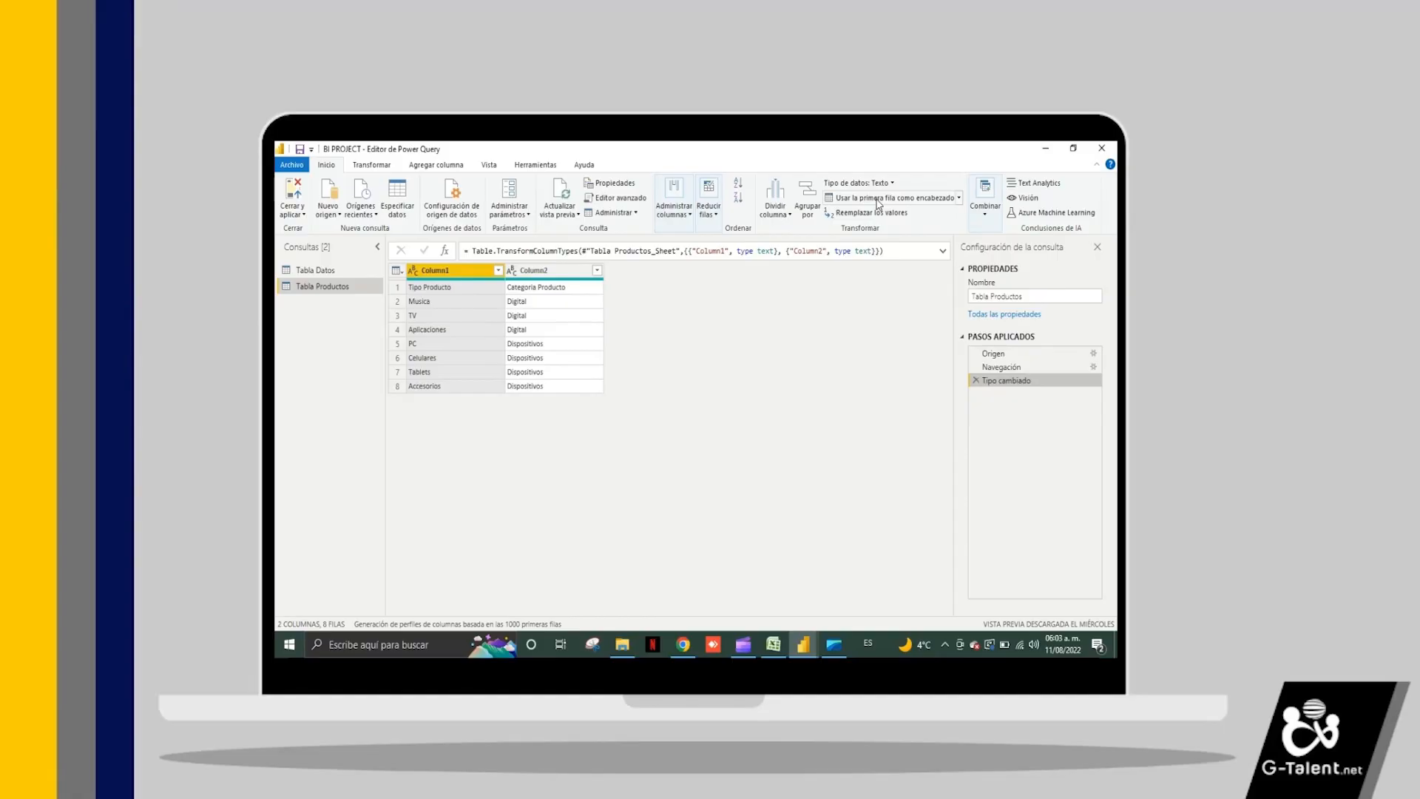
left_click(959, 198)
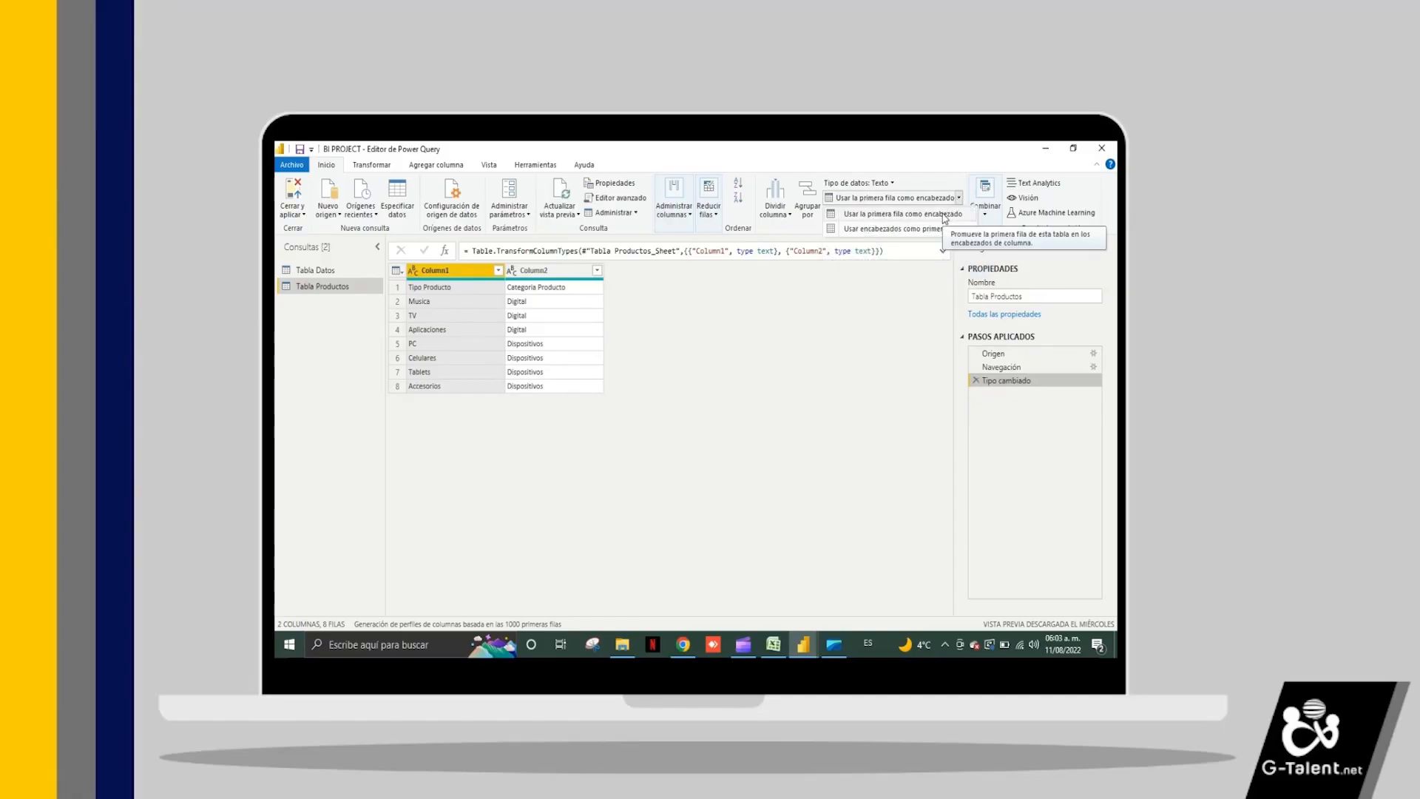
left_click(943, 214)
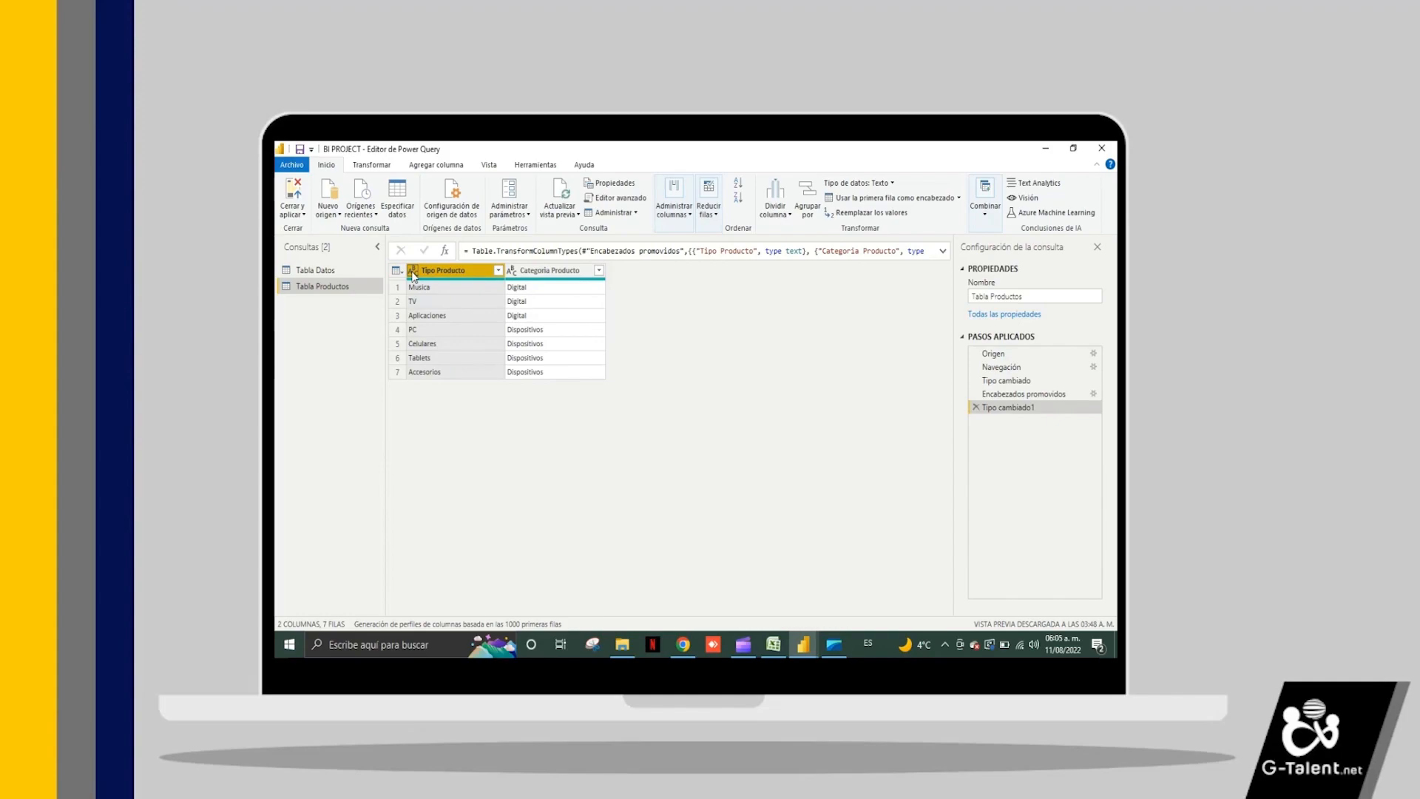
- Close the query editor applying the changes, refresh the report data, and check the Tabla Productos fields
left_click(293, 195)
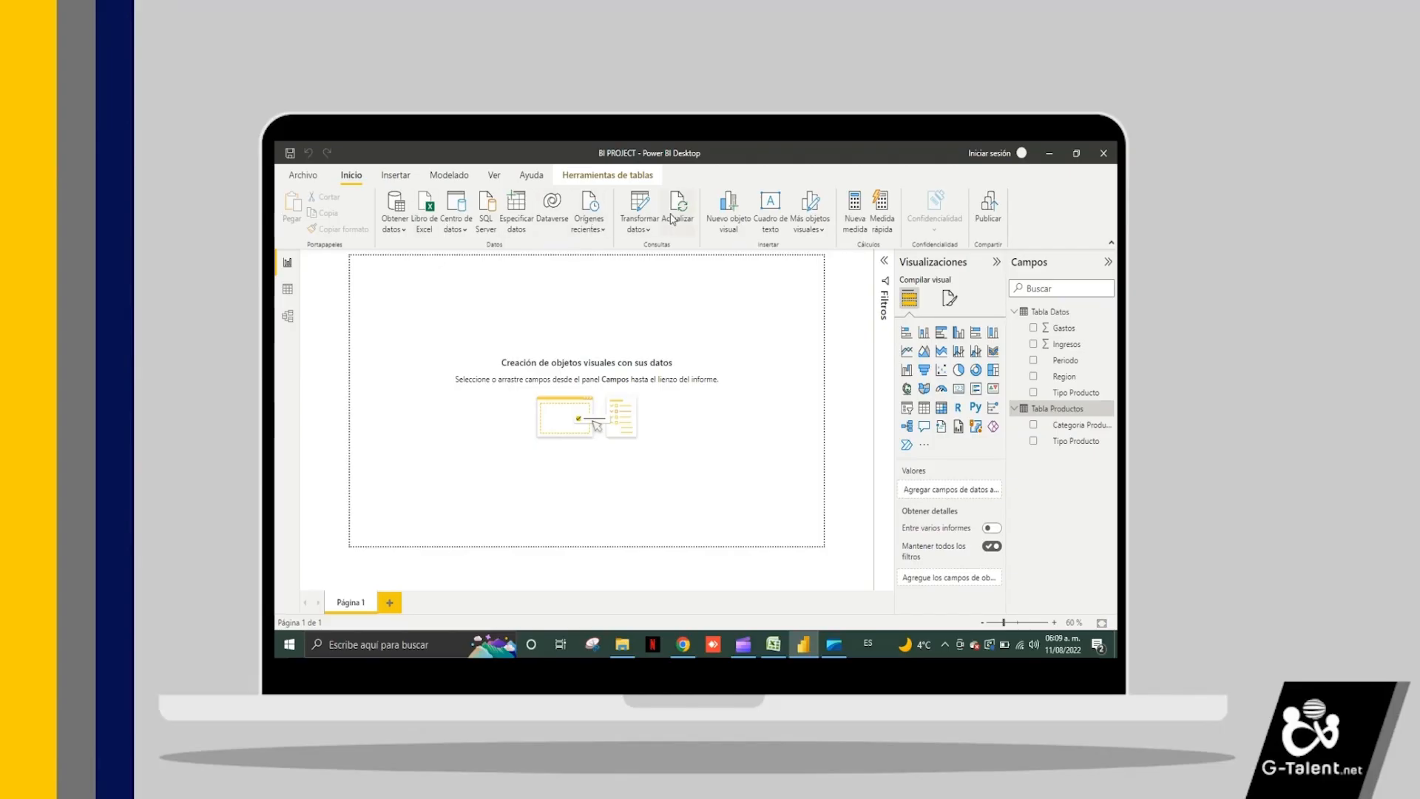
left_click(672, 219)
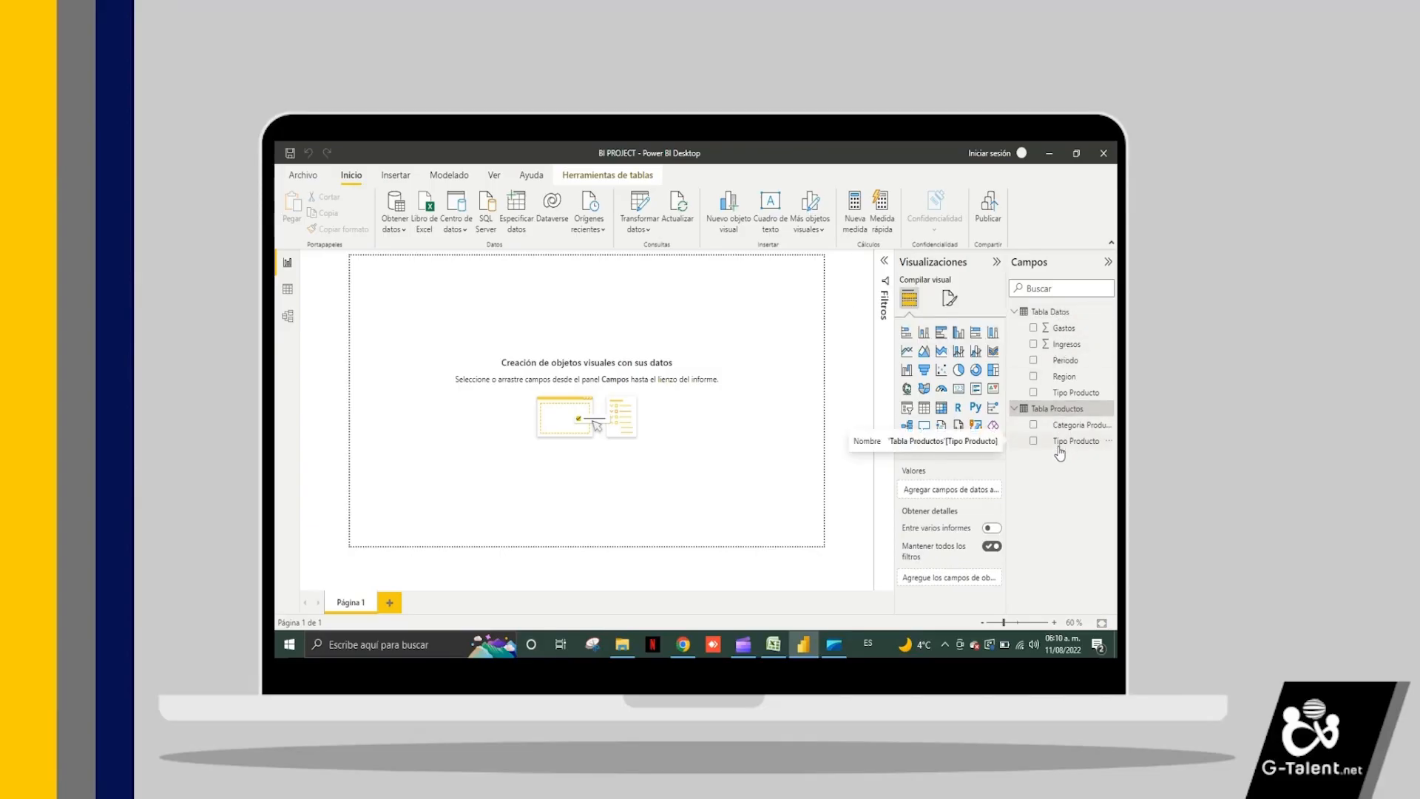
left_click(1015, 417)
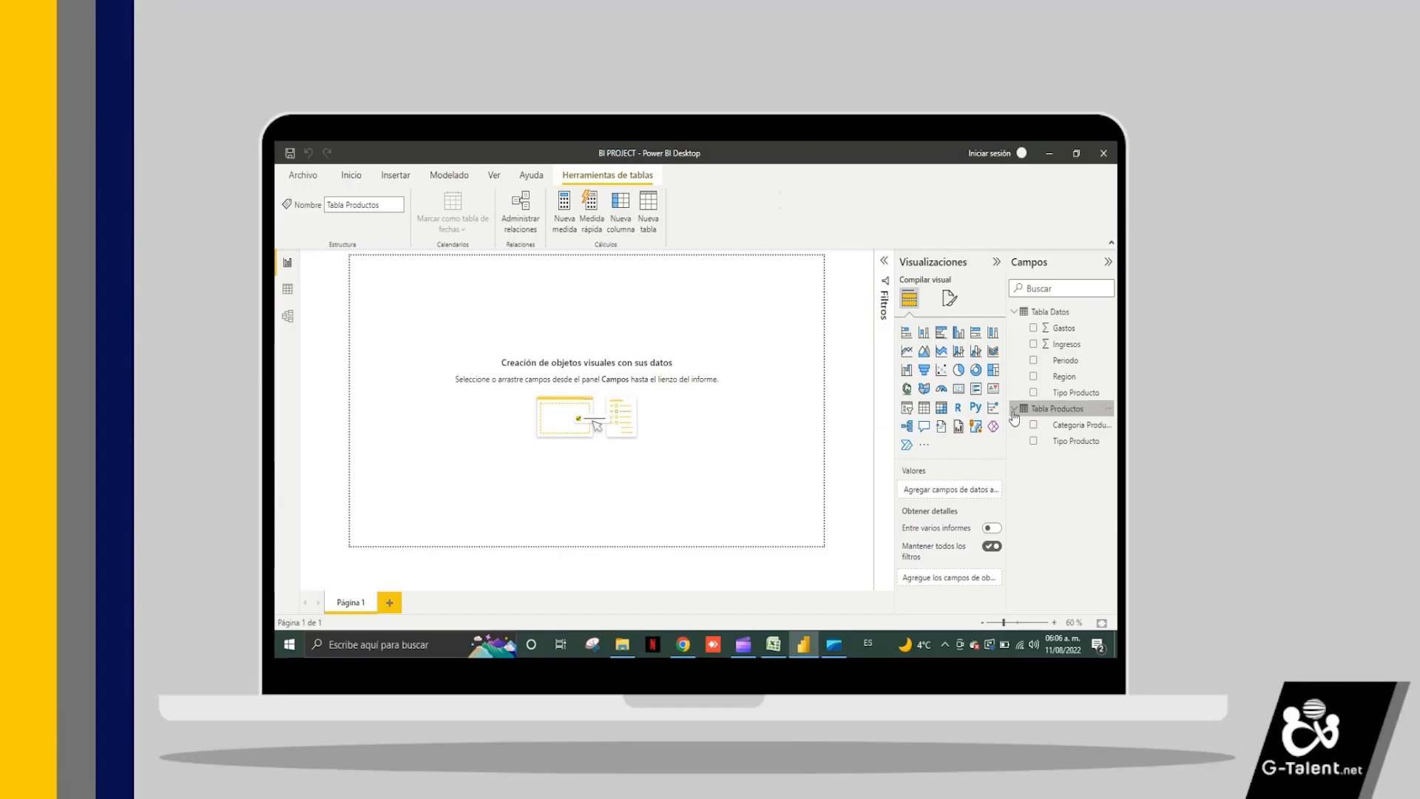
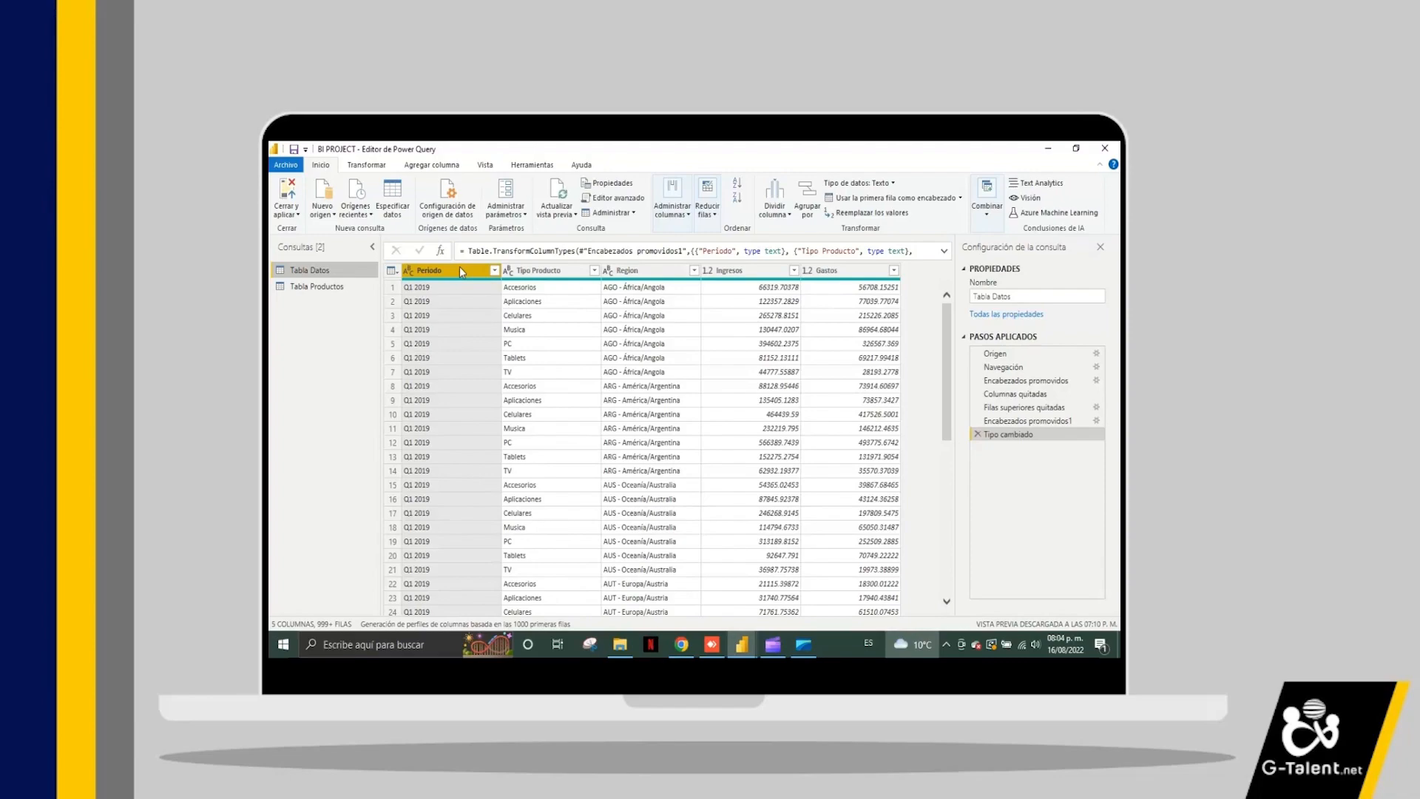
- Try extracting the first 2 characters of the Periodo column in Tabla Datos, and delete the resulting step
left_click(376, 167)
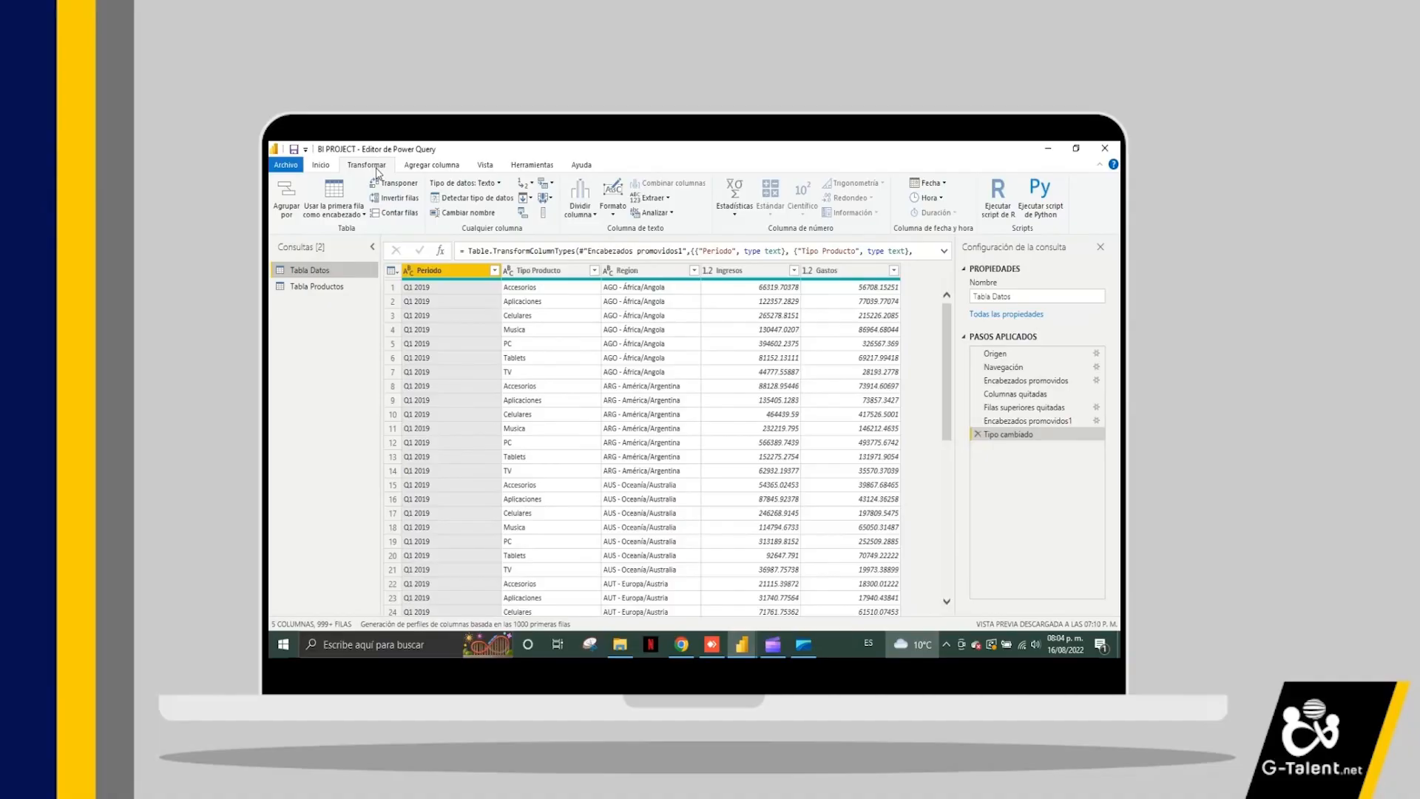
left_click(658, 199)
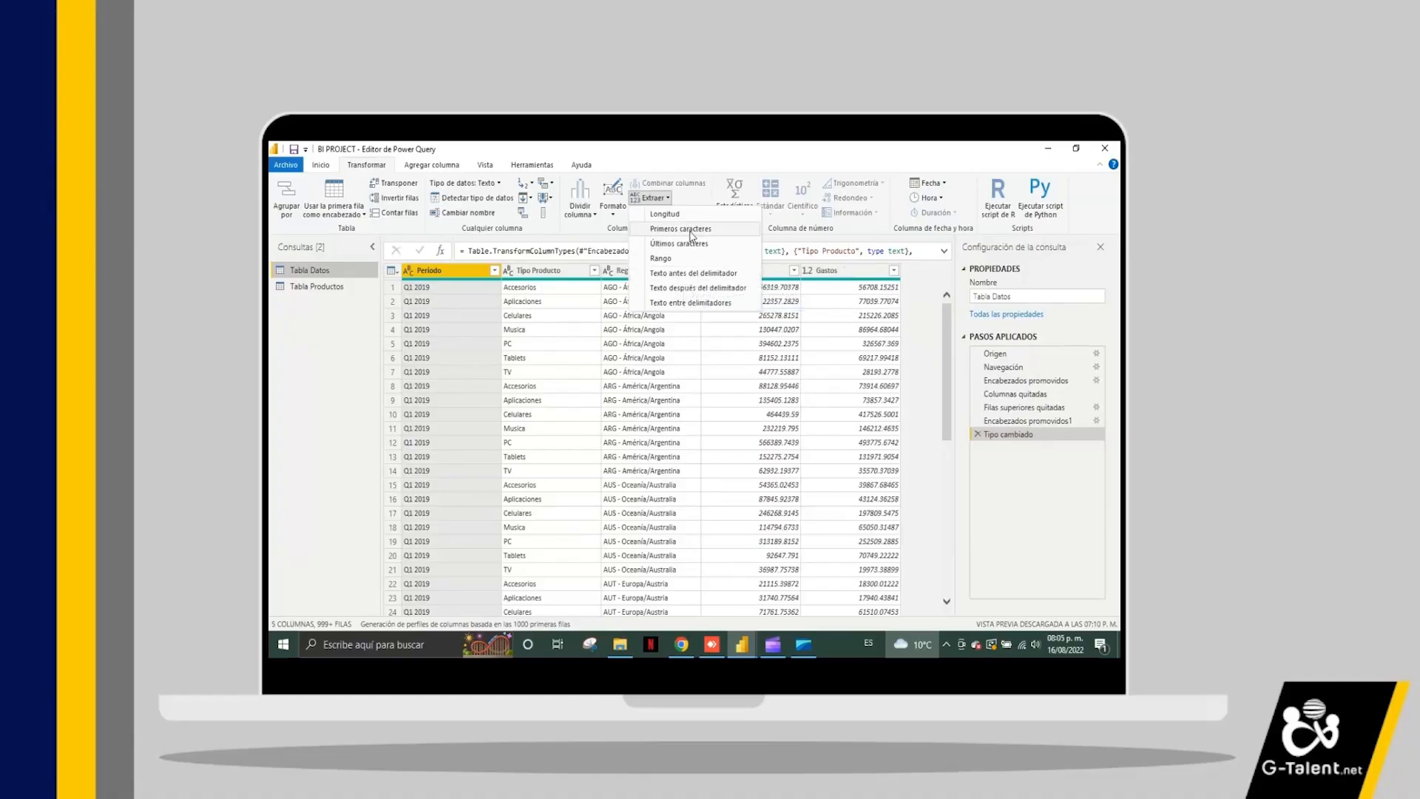
left_click(681, 229)
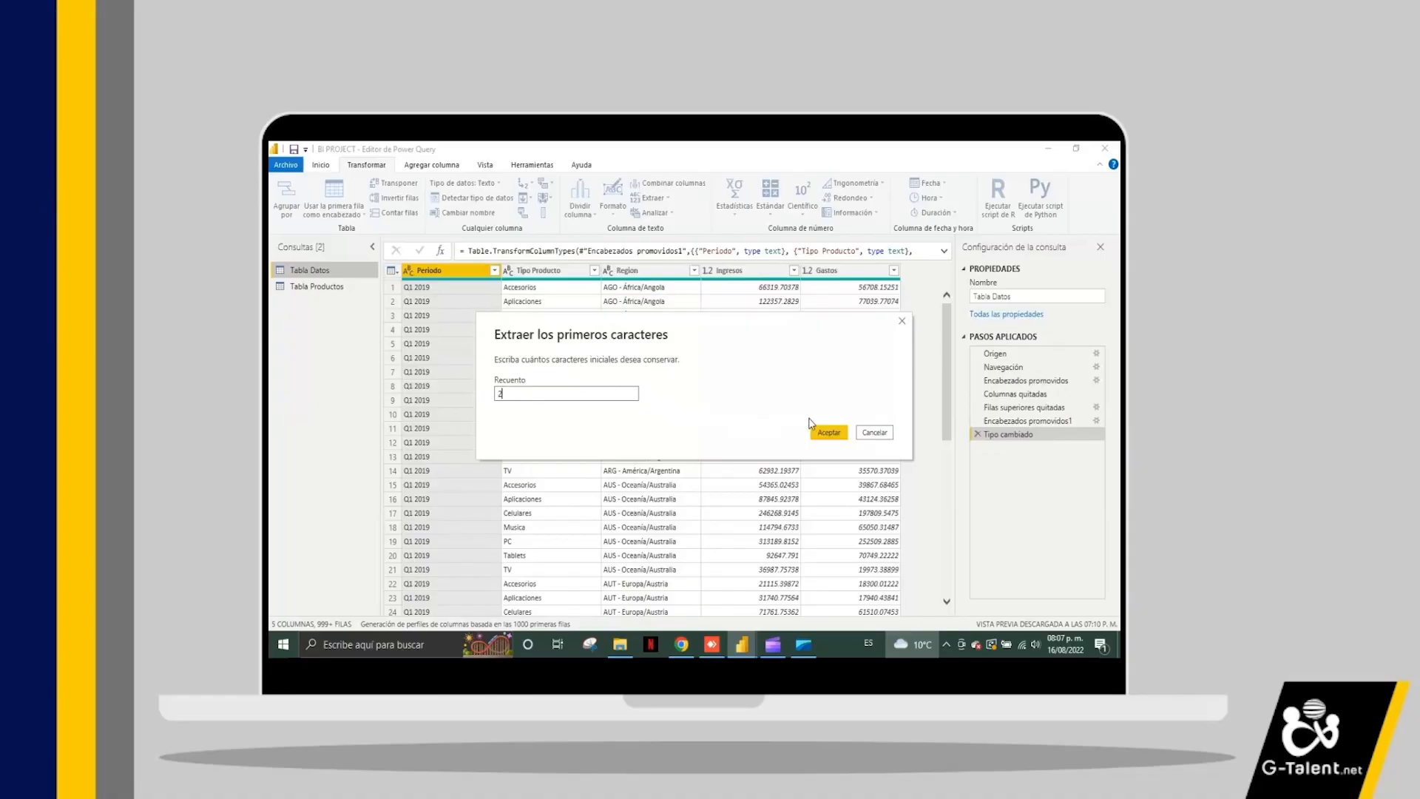
left_click(828, 433)
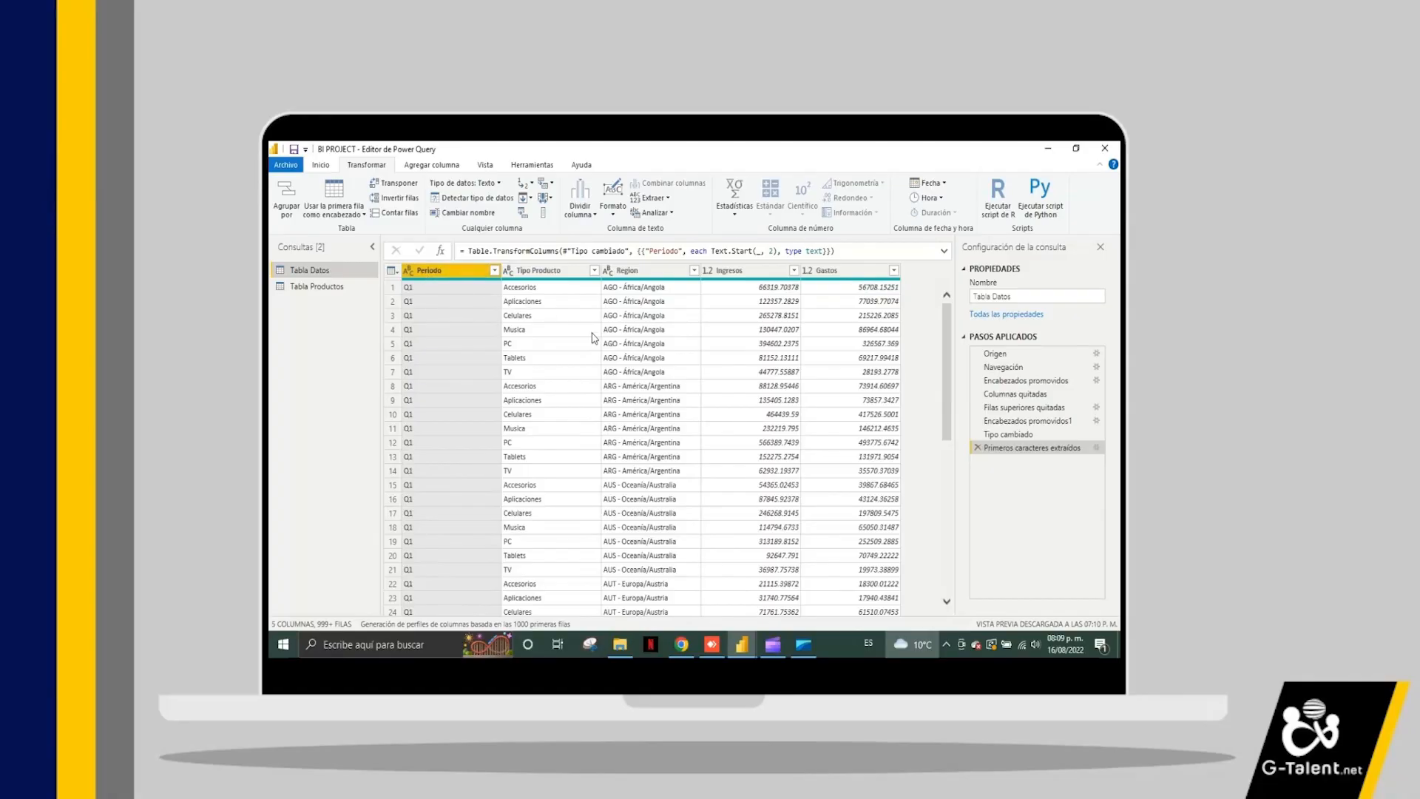
left_click(977, 448)
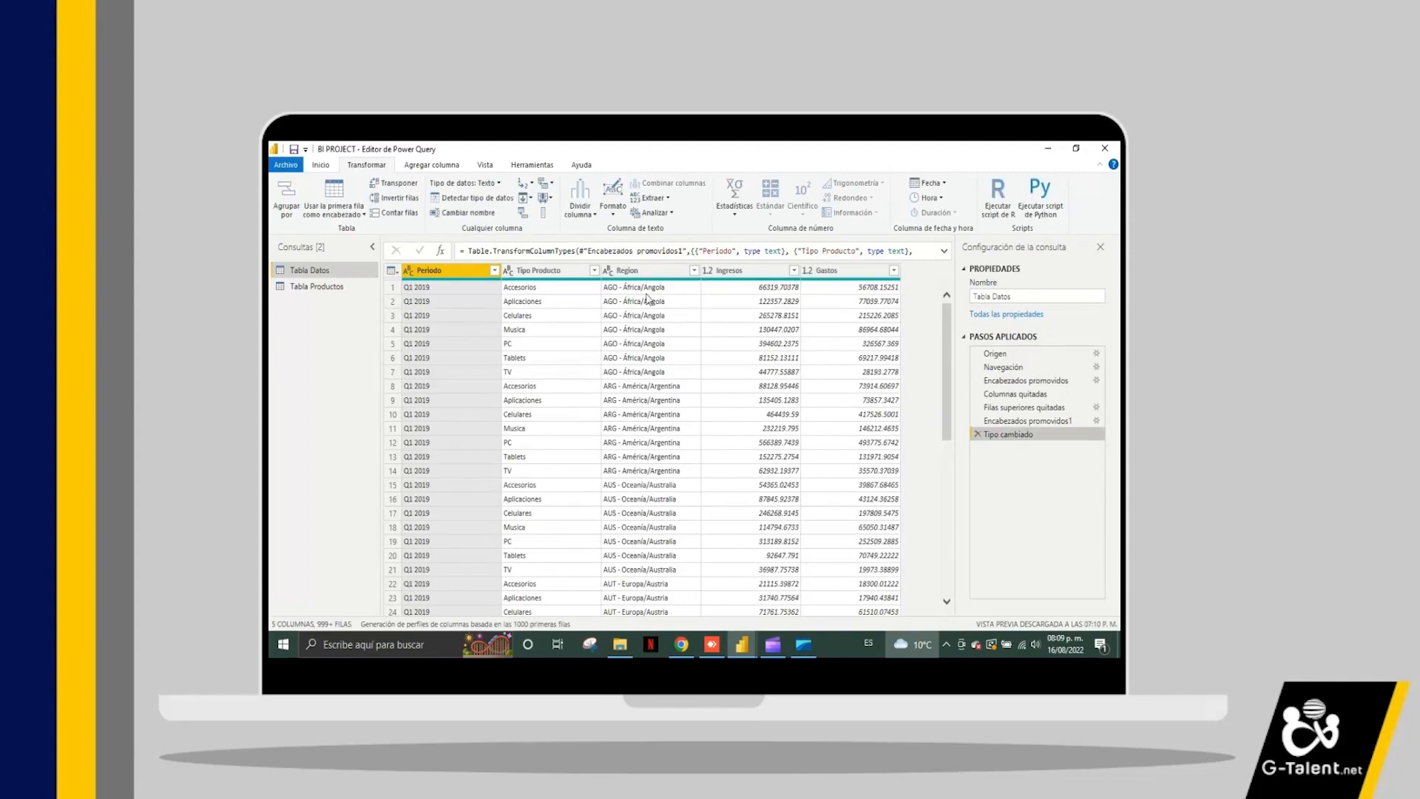
- Add a new column to Tabla Datos containing the first 2 characters of the Periodo column
left_click(426, 165)
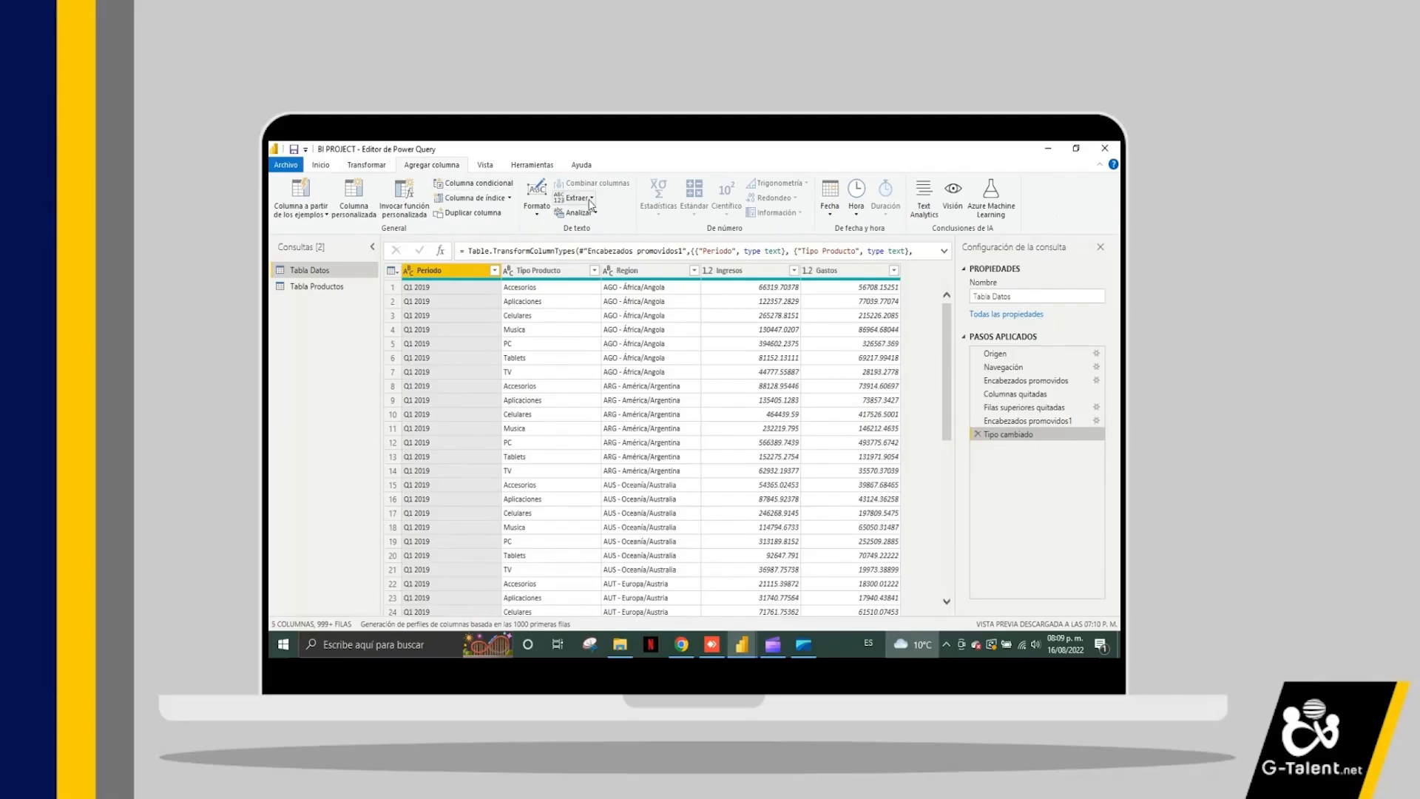
left_click(591, 200)
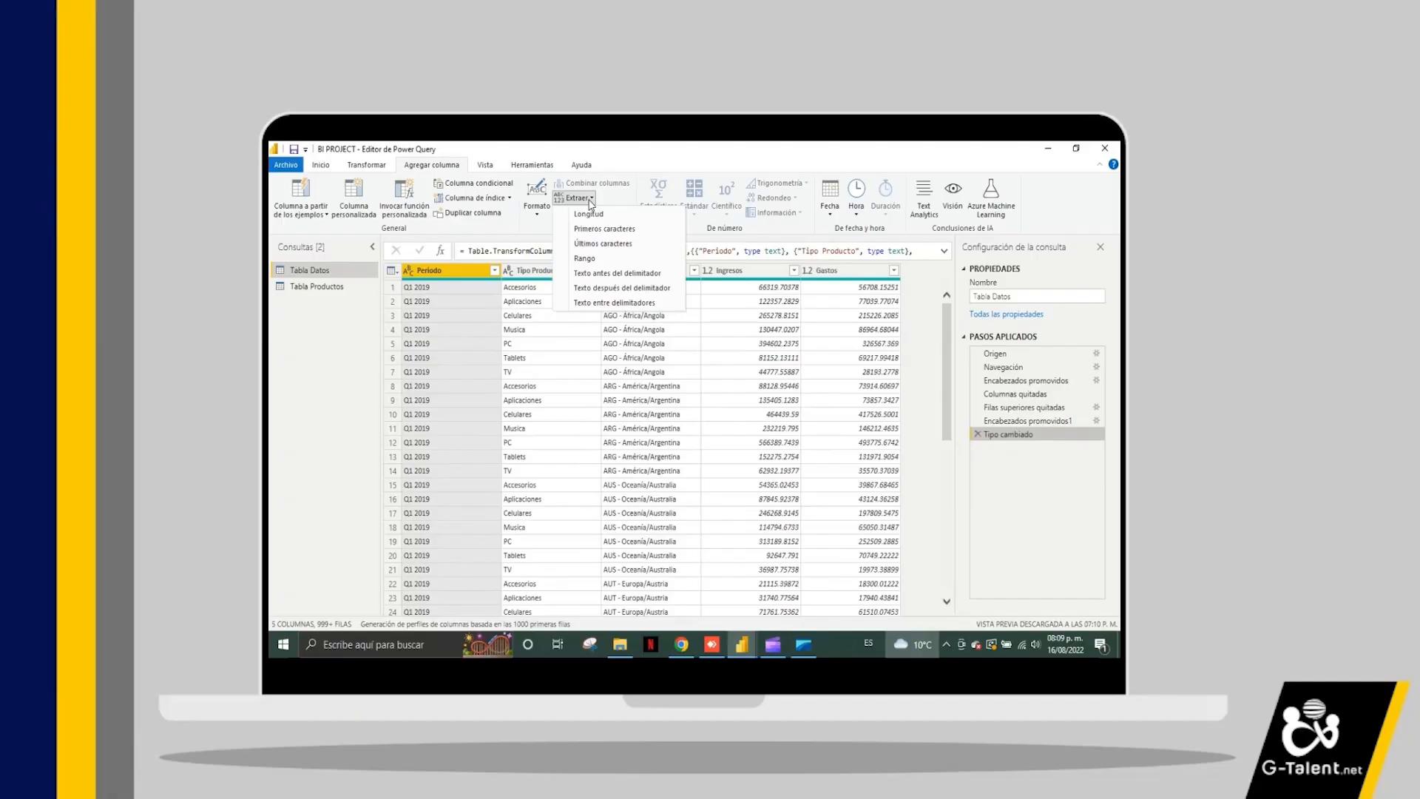
left_click(591, 228)
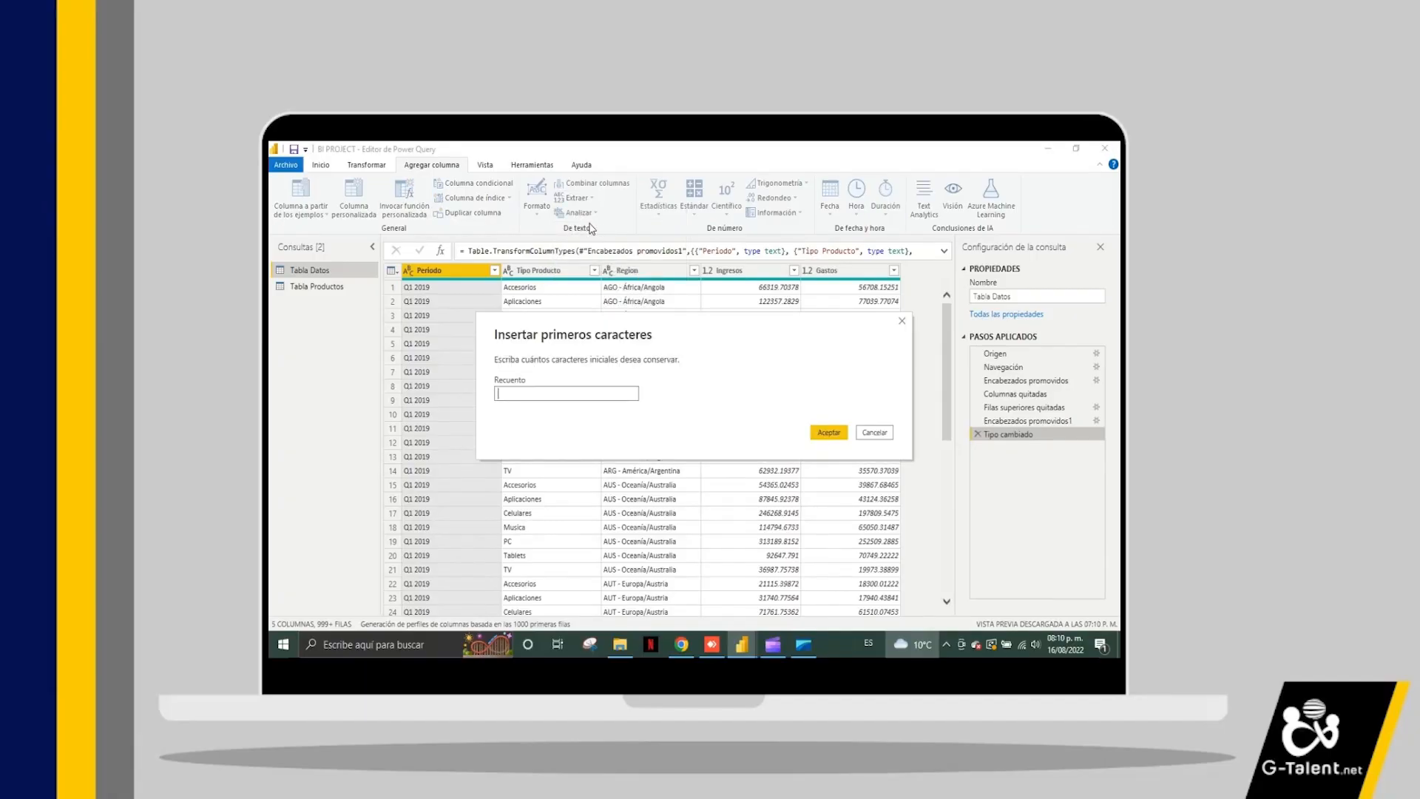
type("2")
left_click(829, 433)
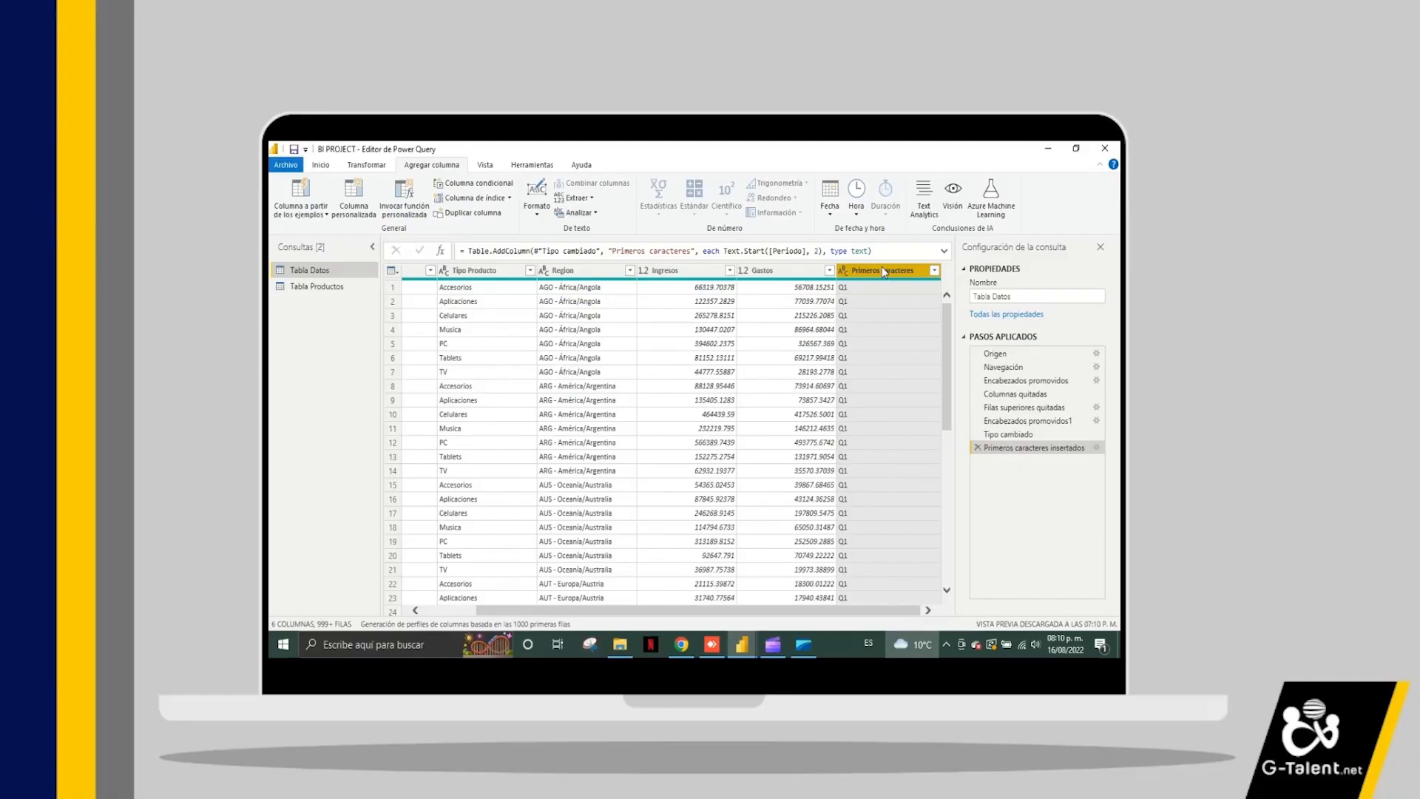
- Add a new column to Tabla Datos containing the last 4 characters of the Periodo column
left_click_drag(693, 610, 453, 587)
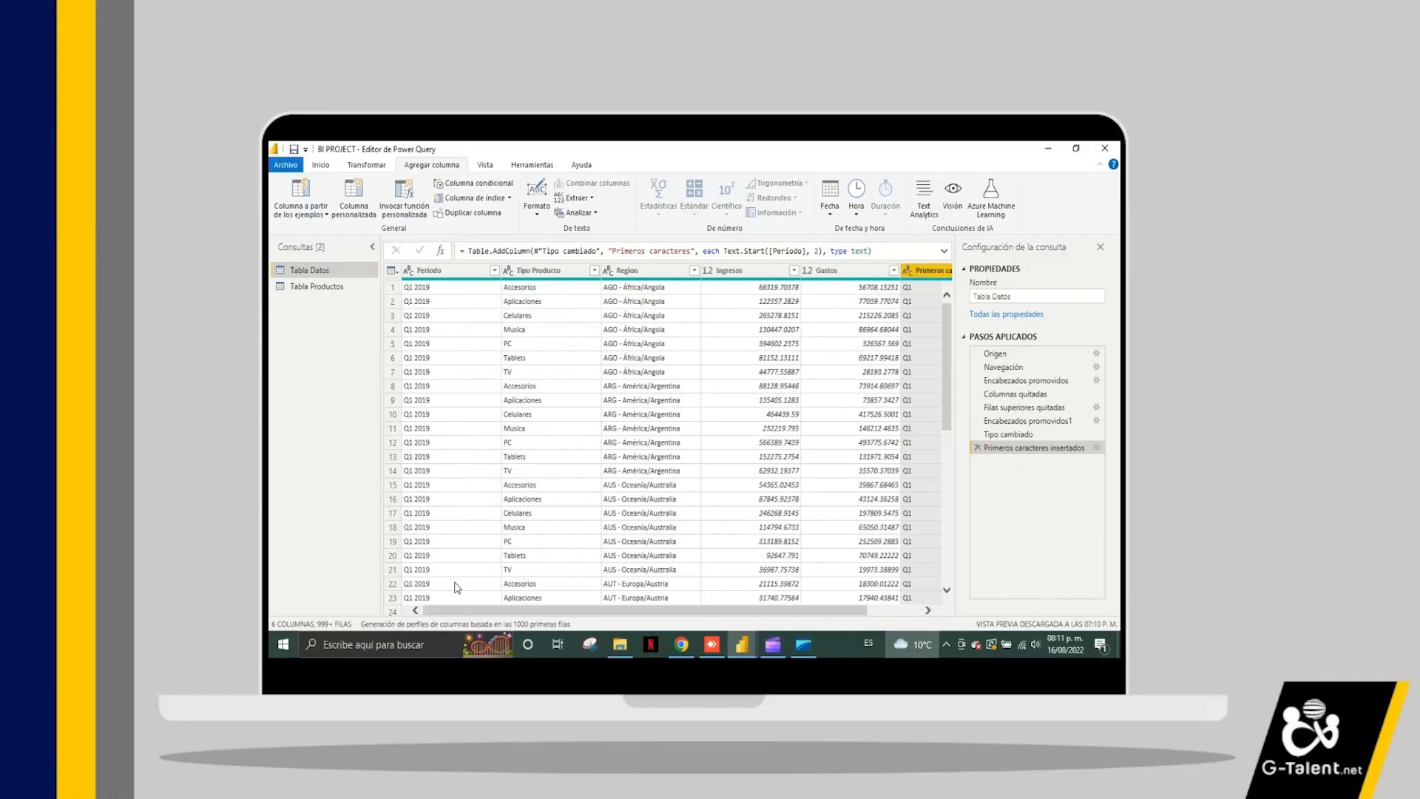
left_click(434, 276)
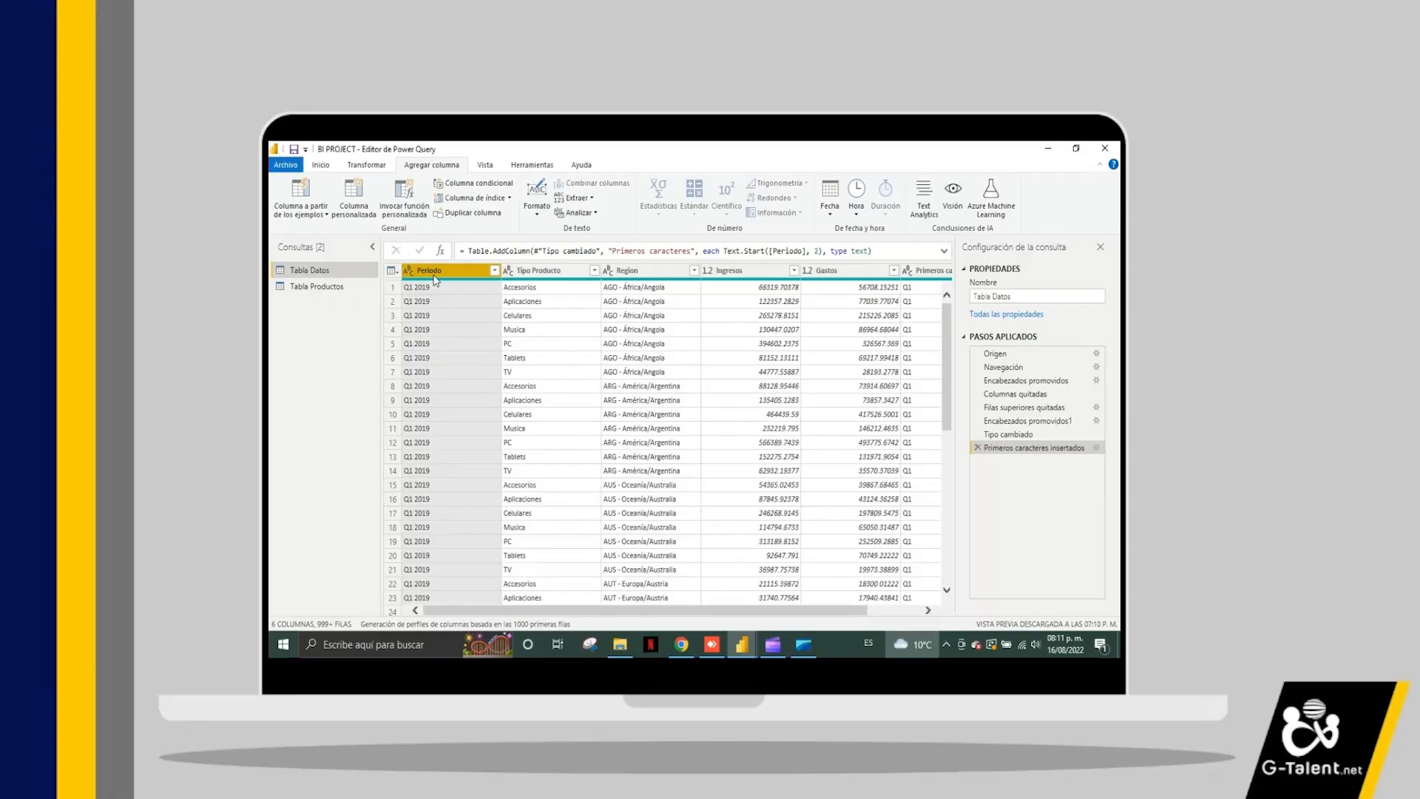
left_click(571, 199)
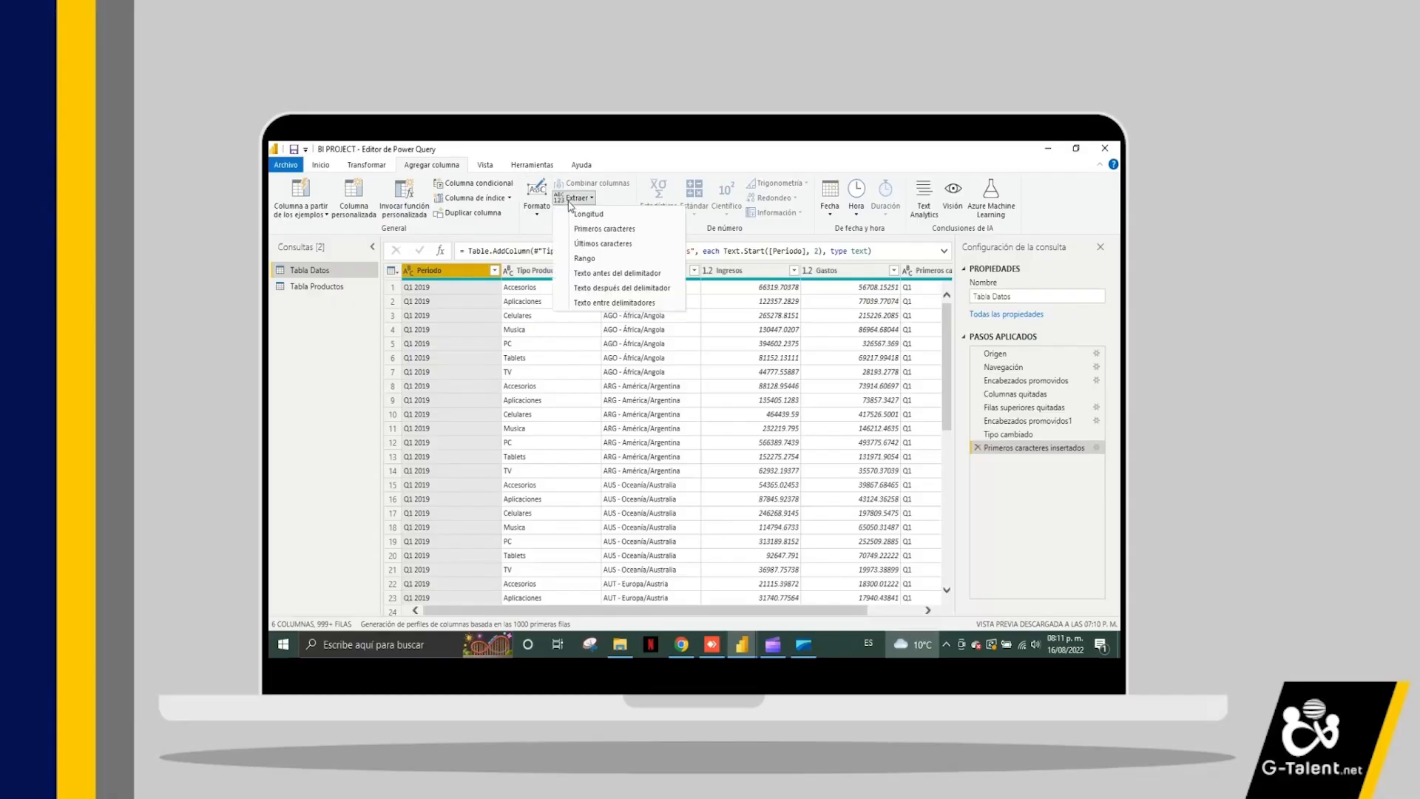
left_click(591, 244)
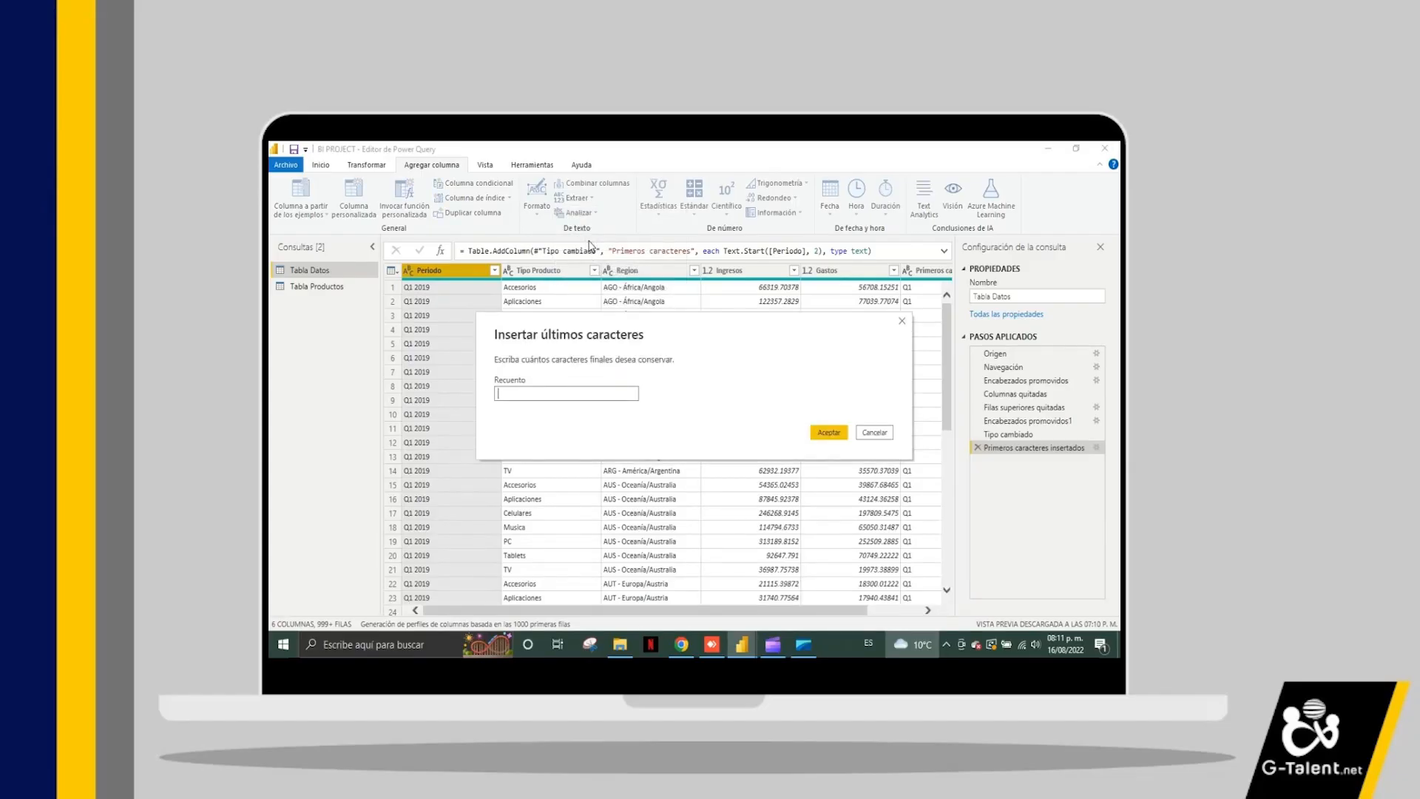
type("4")
key("Return")
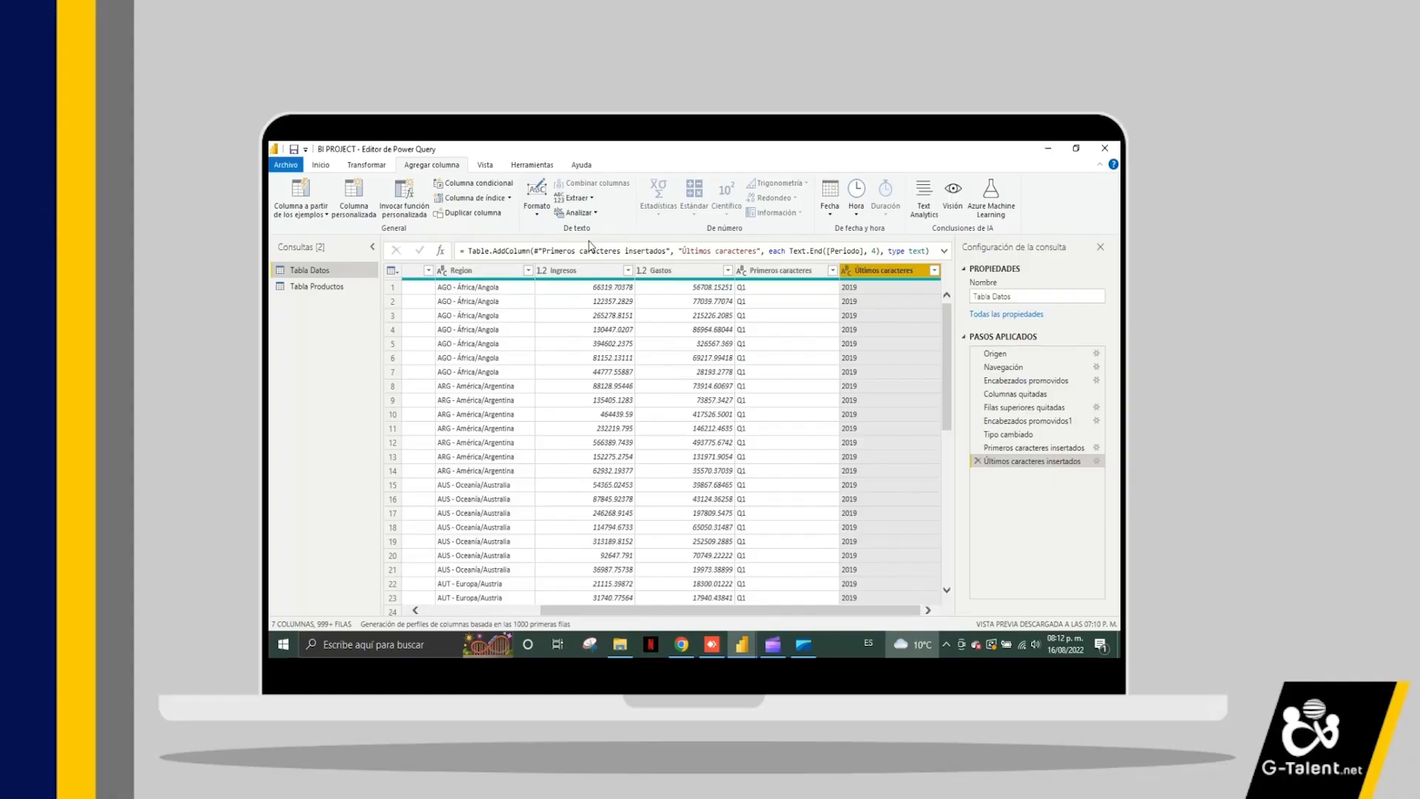
- Rename the Primeros caracteres column as Trimestre
left_click(758, 271)
double_click(759, 272)
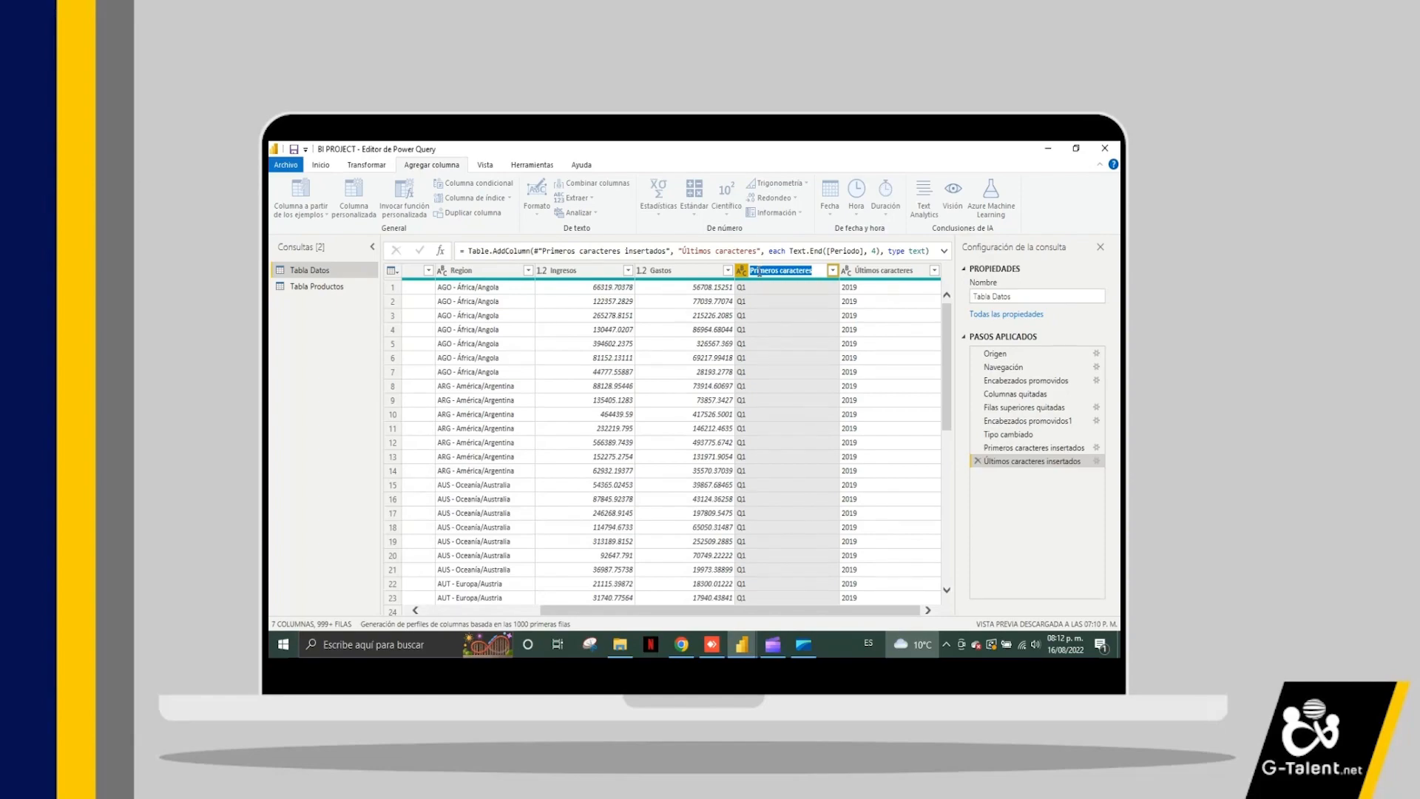
key("Caps_Lock")
type("T")
key("Caps_Lock")
type("rimestre")
key("Return")
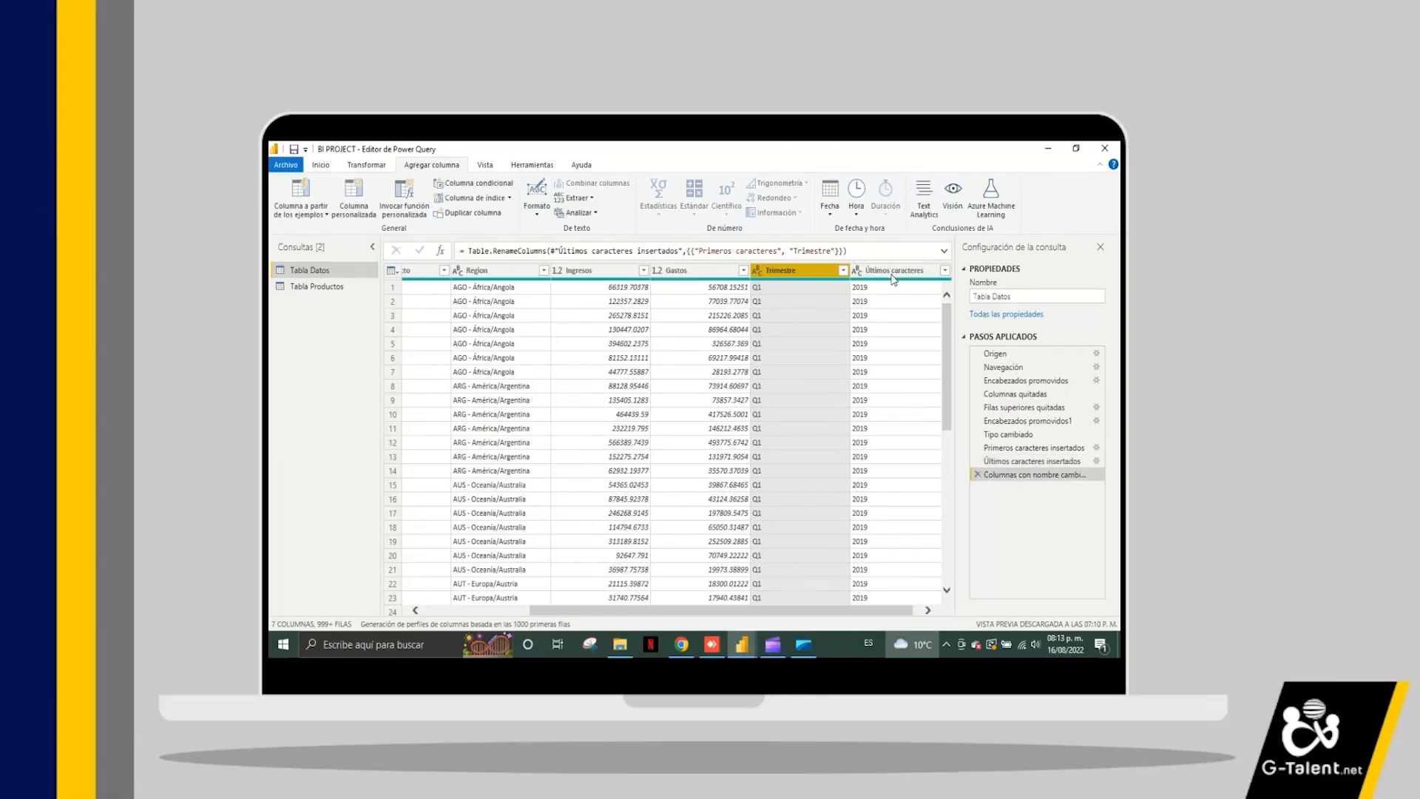
- Rename the Últimos caracteres column as Año
double_click(893, 273)
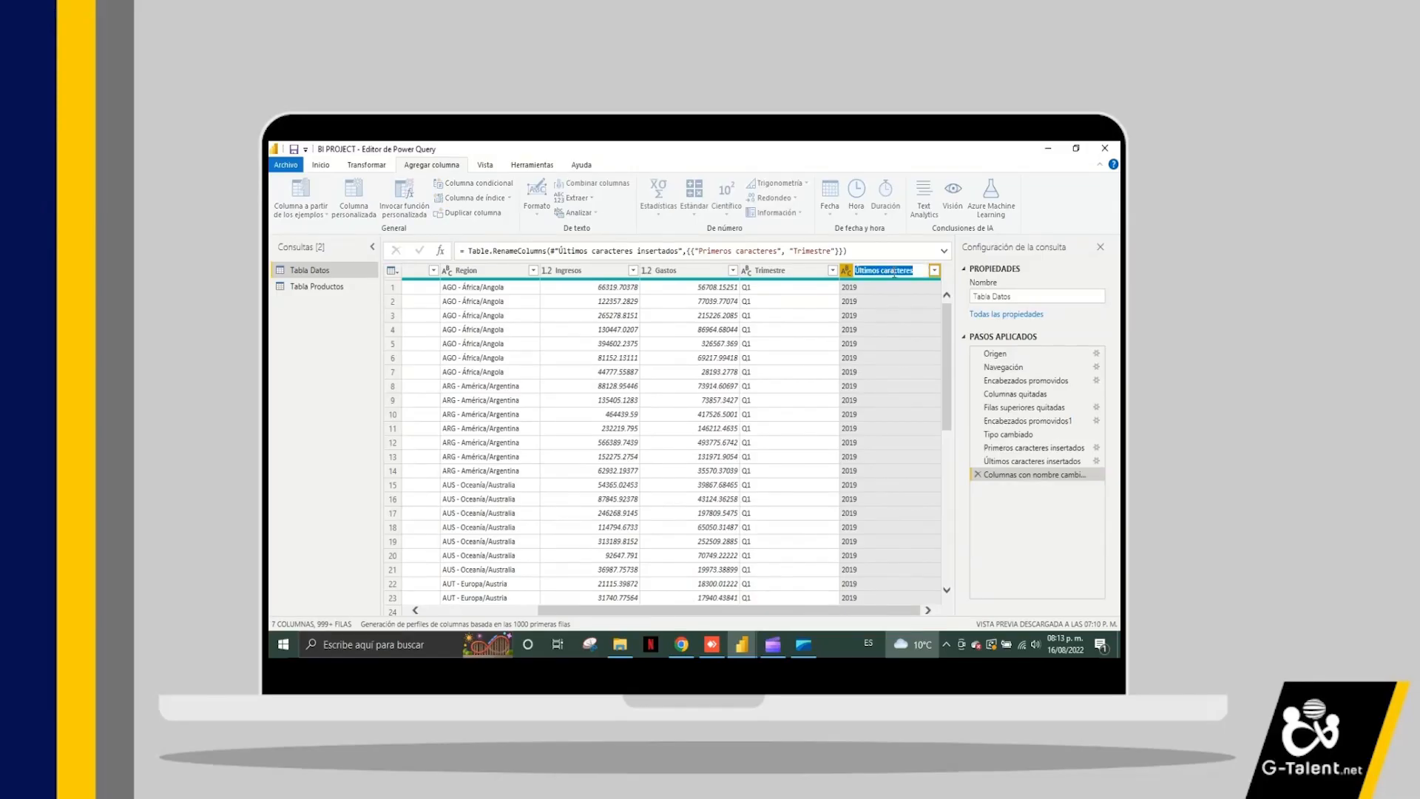
key("Caps_Lock")
type("A")
key("Caps_Lock")
type("ño")
key("Return")
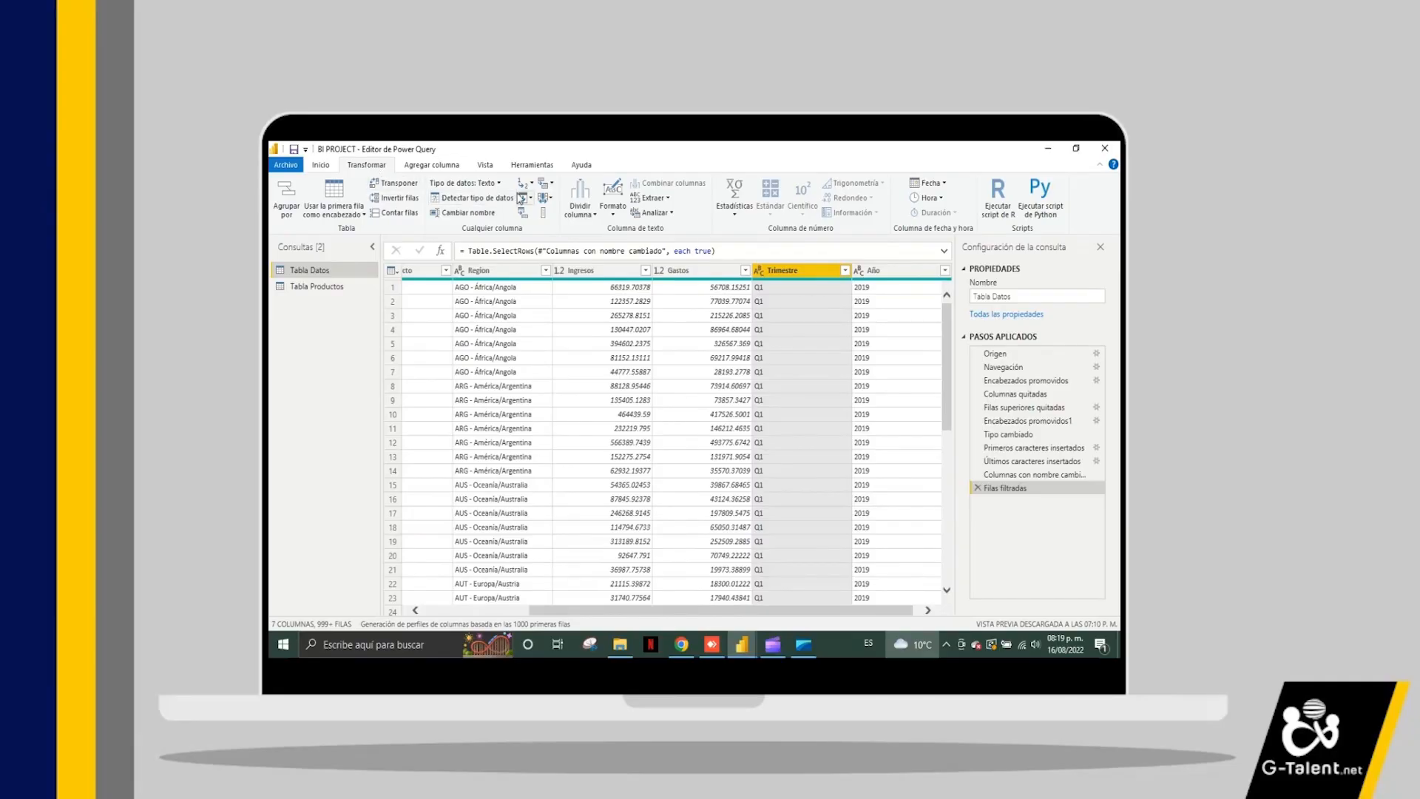
- Replace the value "Q" with "T" in the Trimestre column and check the rows throughout the table
left_click(532, 185)
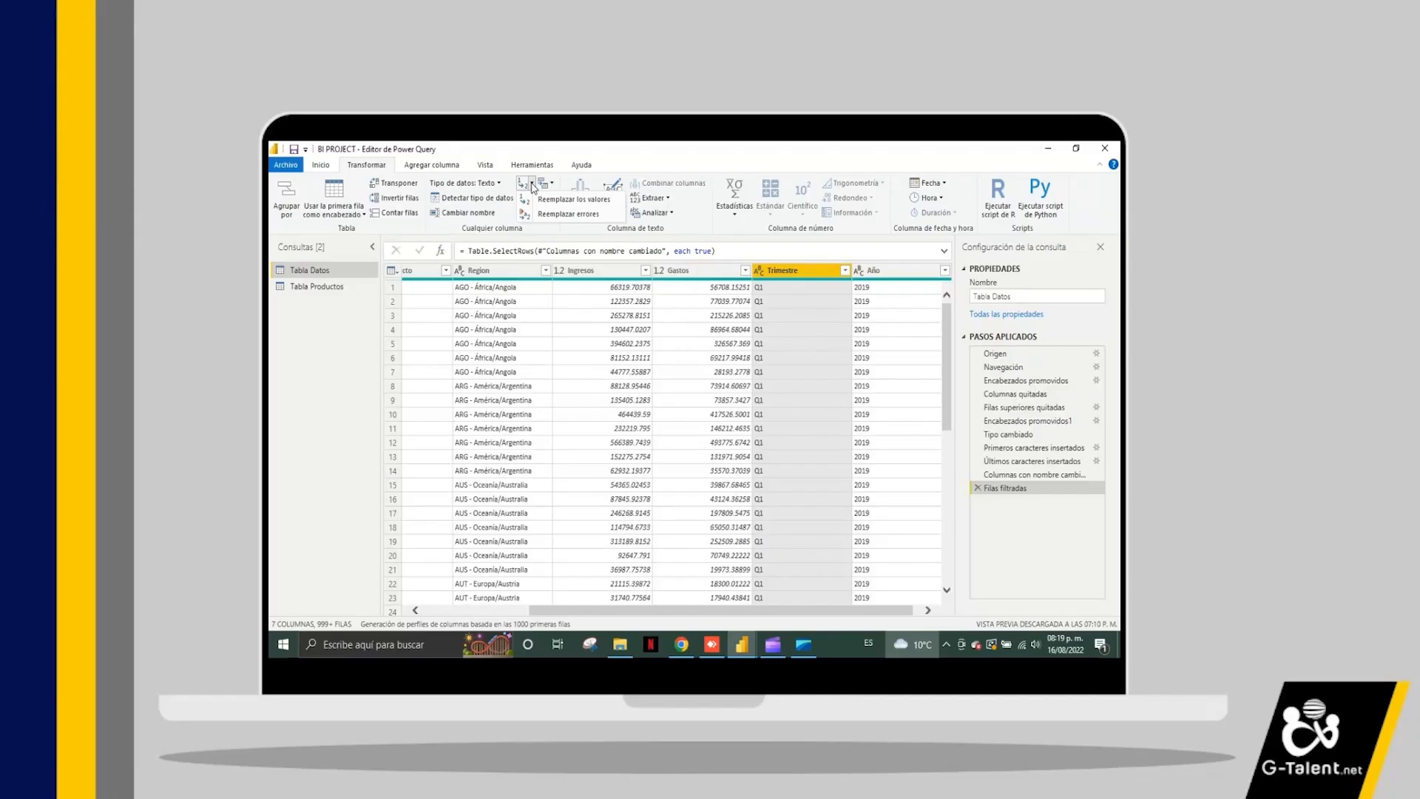
left_click(548, 200)
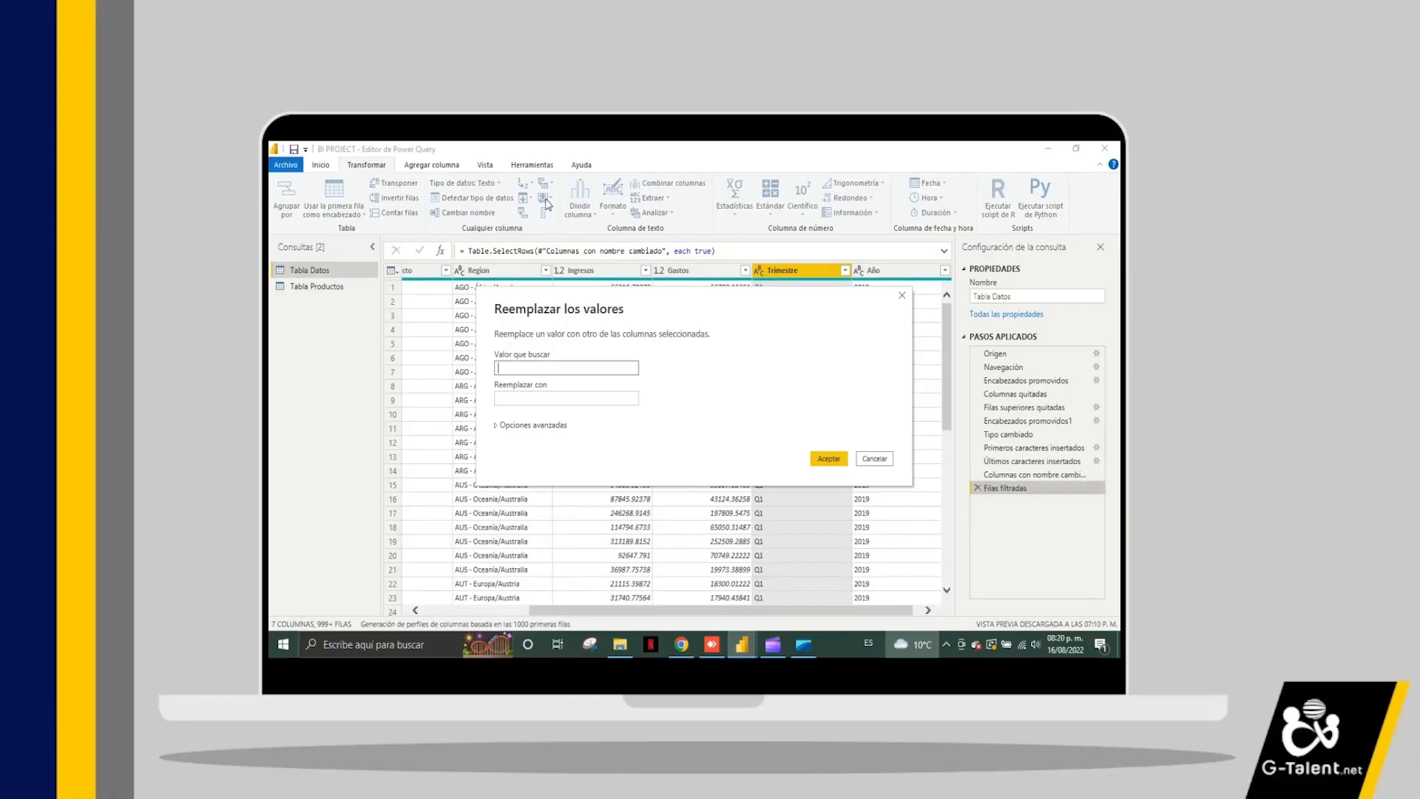
key("Caps_Lock")
type("Q")
left_click(542, 397)
type("T")
left_click(826, 460)
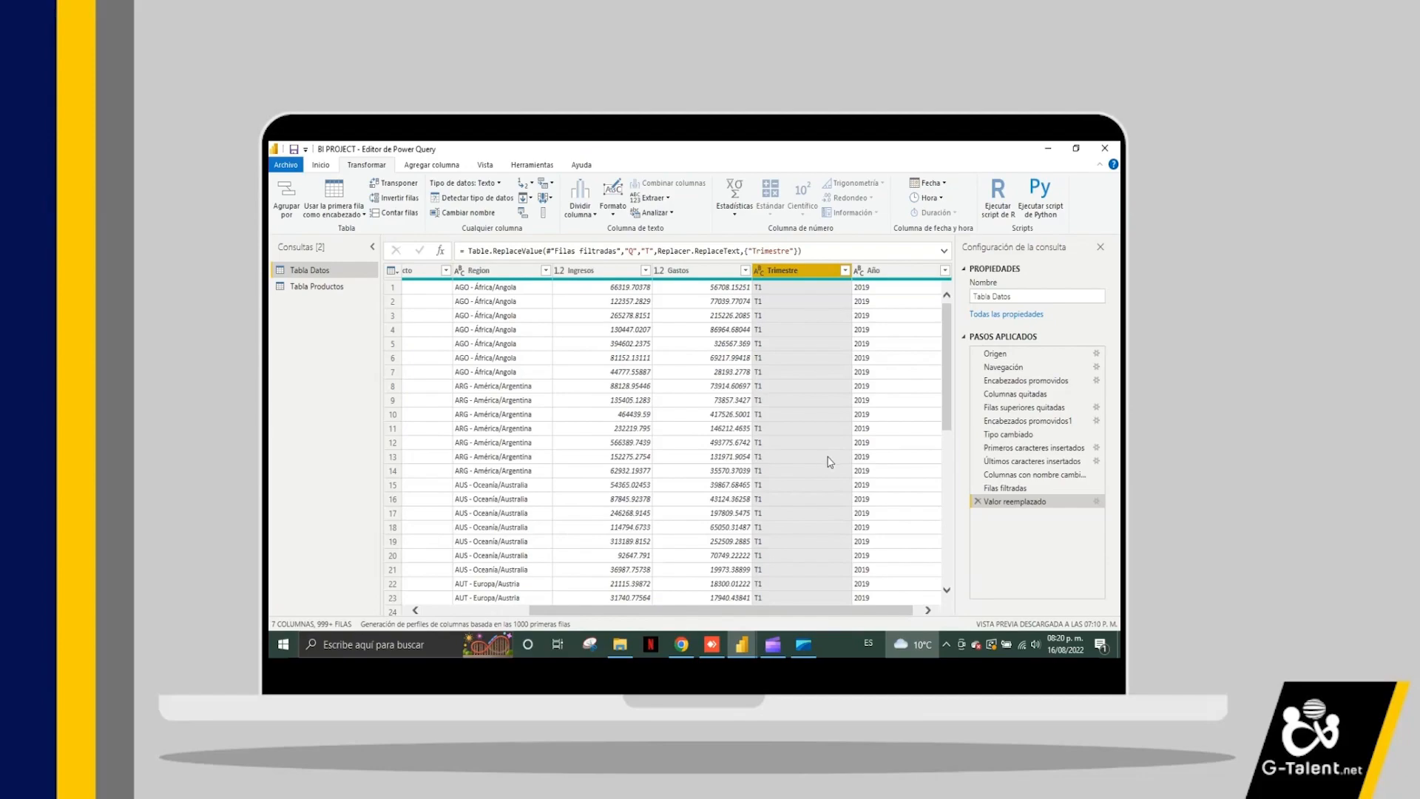
scroll(823, 464, "down", 10)
scroll(814, 464, "down", 5)
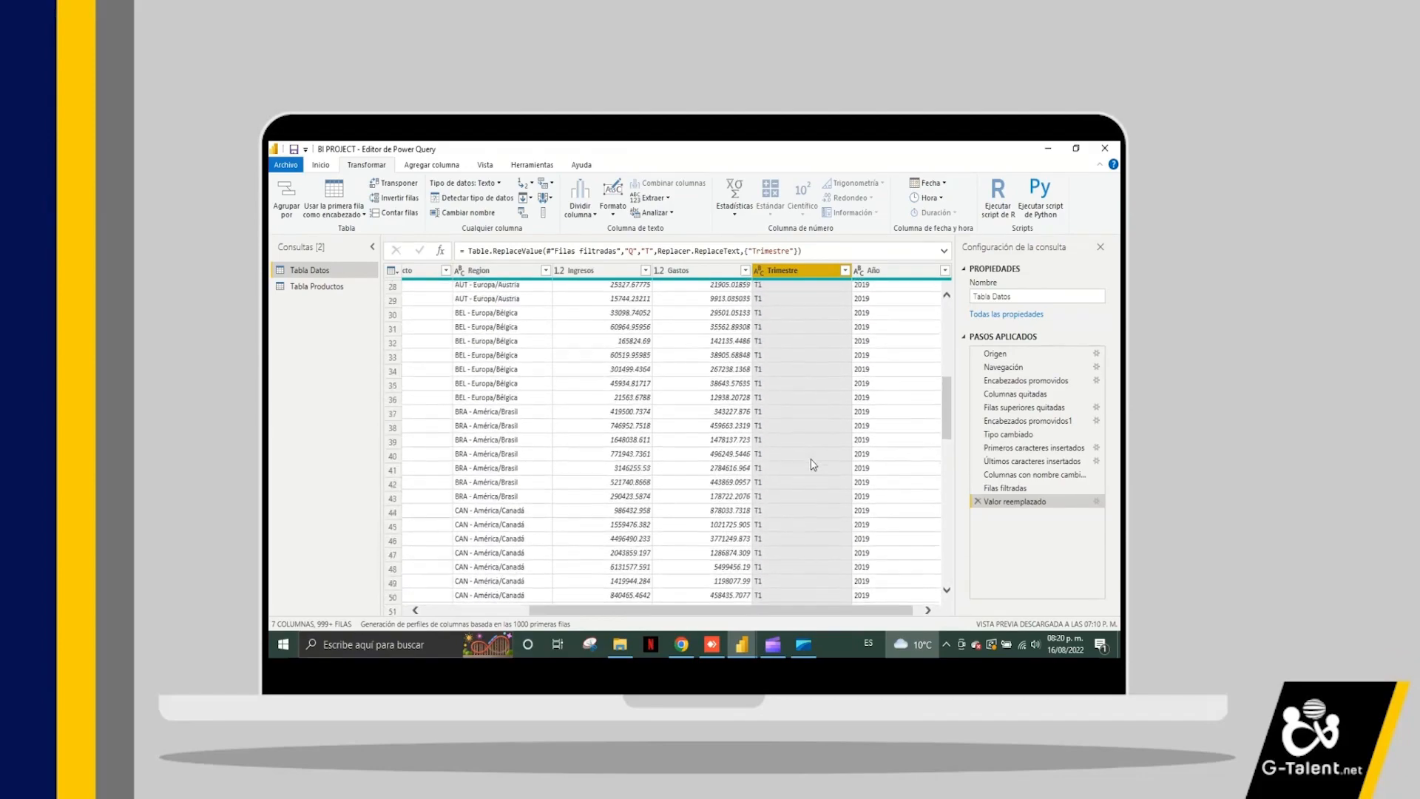
scroll(814, 463, "down", 10)
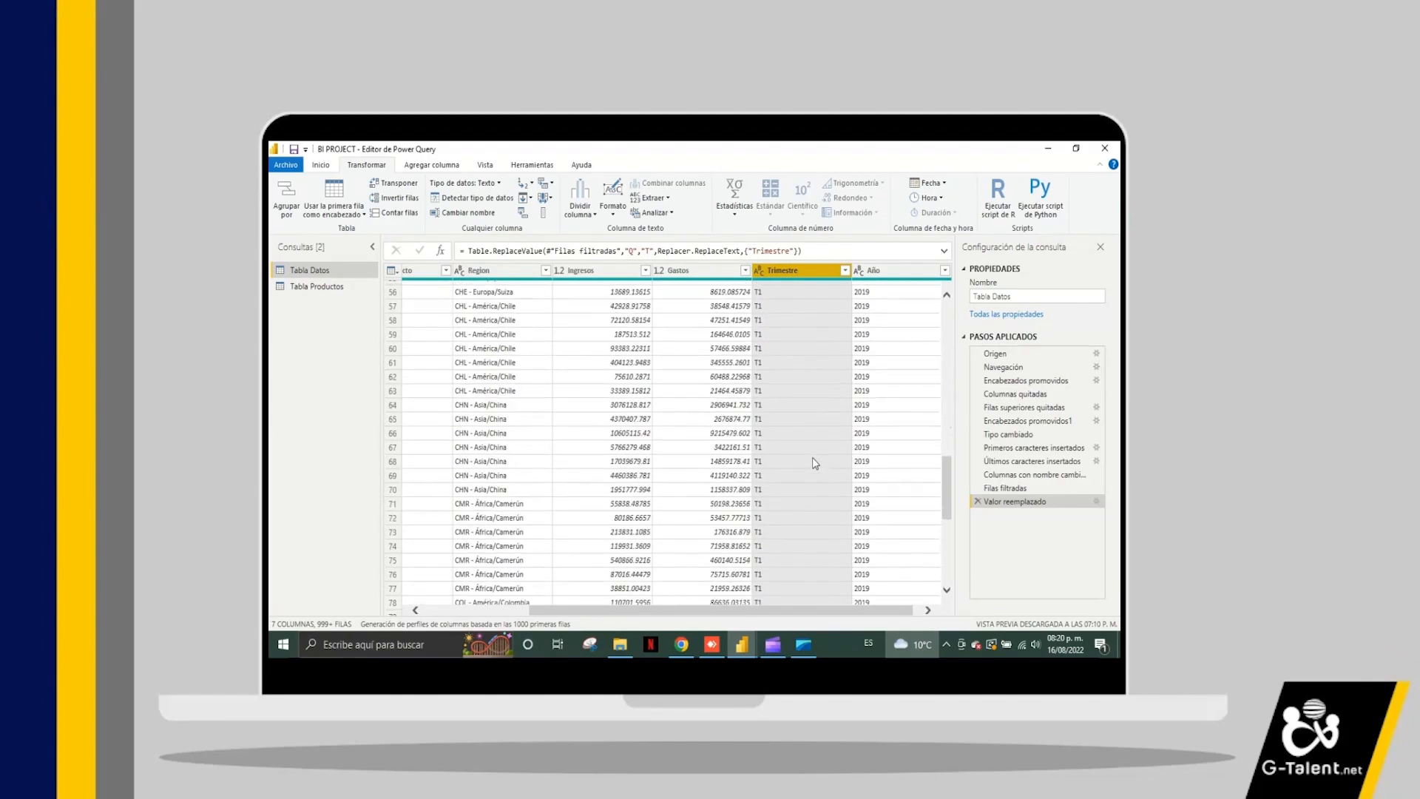
scroll(813, 459, "up", 20)
scroll(812, 458, "up", 1)
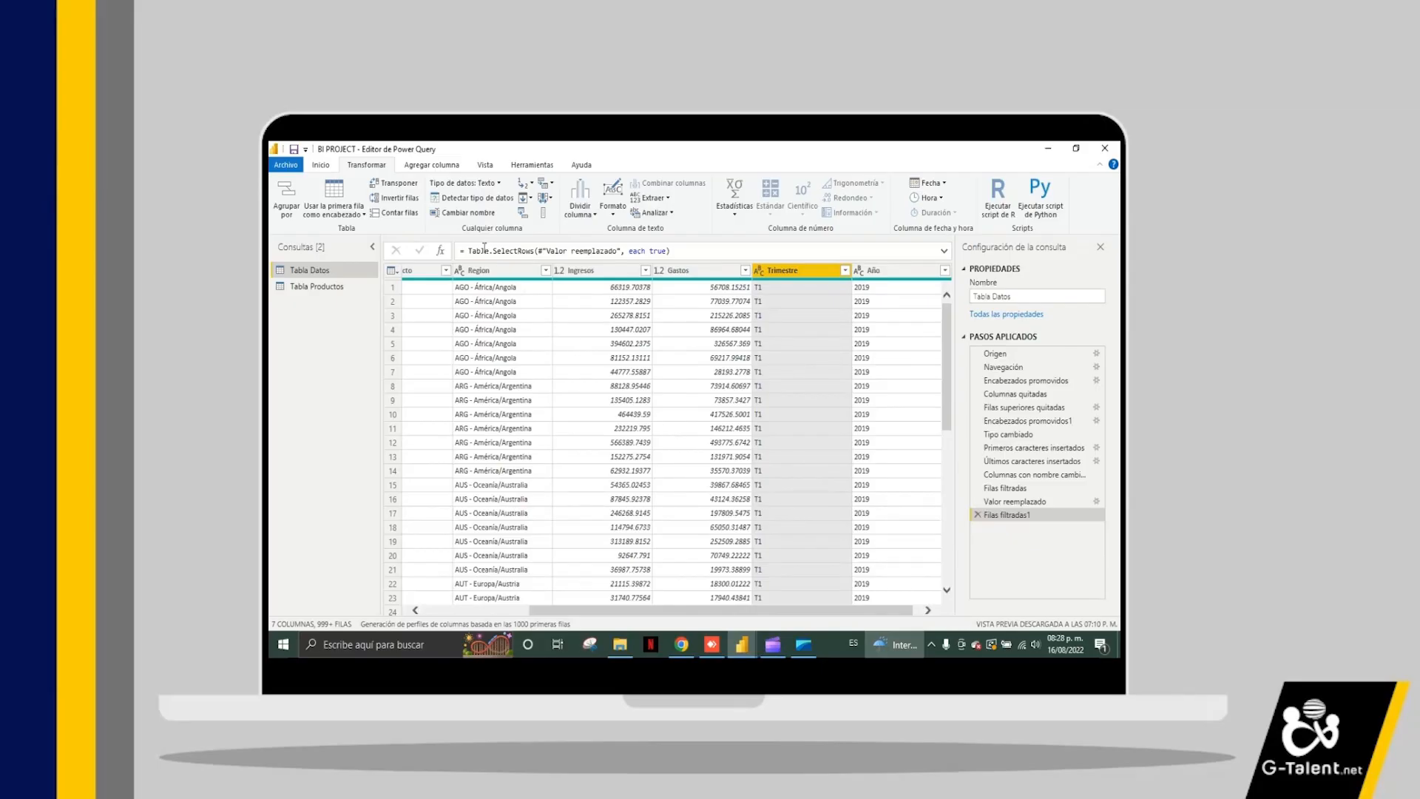
- Try replacing the Region column values with the text extracted after the "/" delimiter
left_click(502, 274, "ctrl")
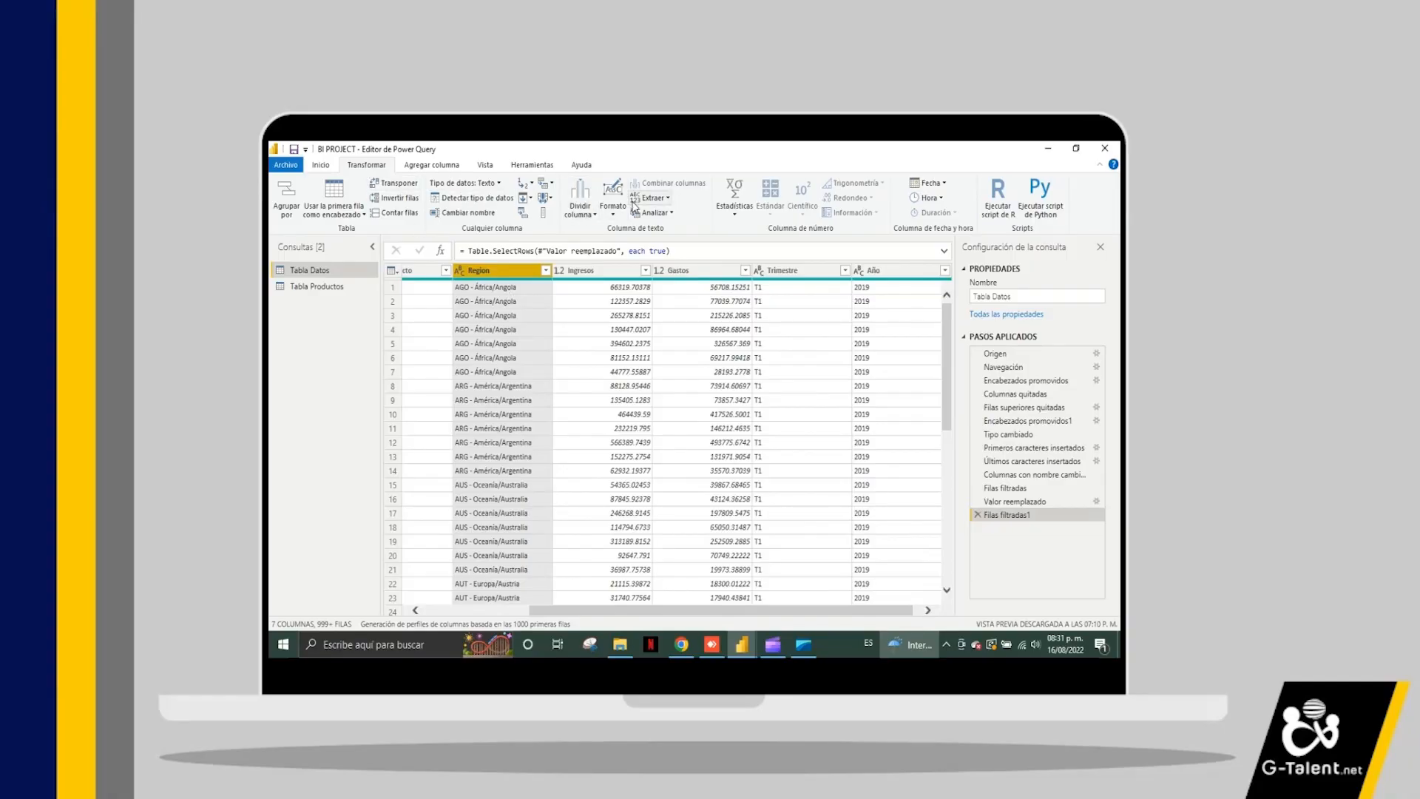
left_click(667, 199)
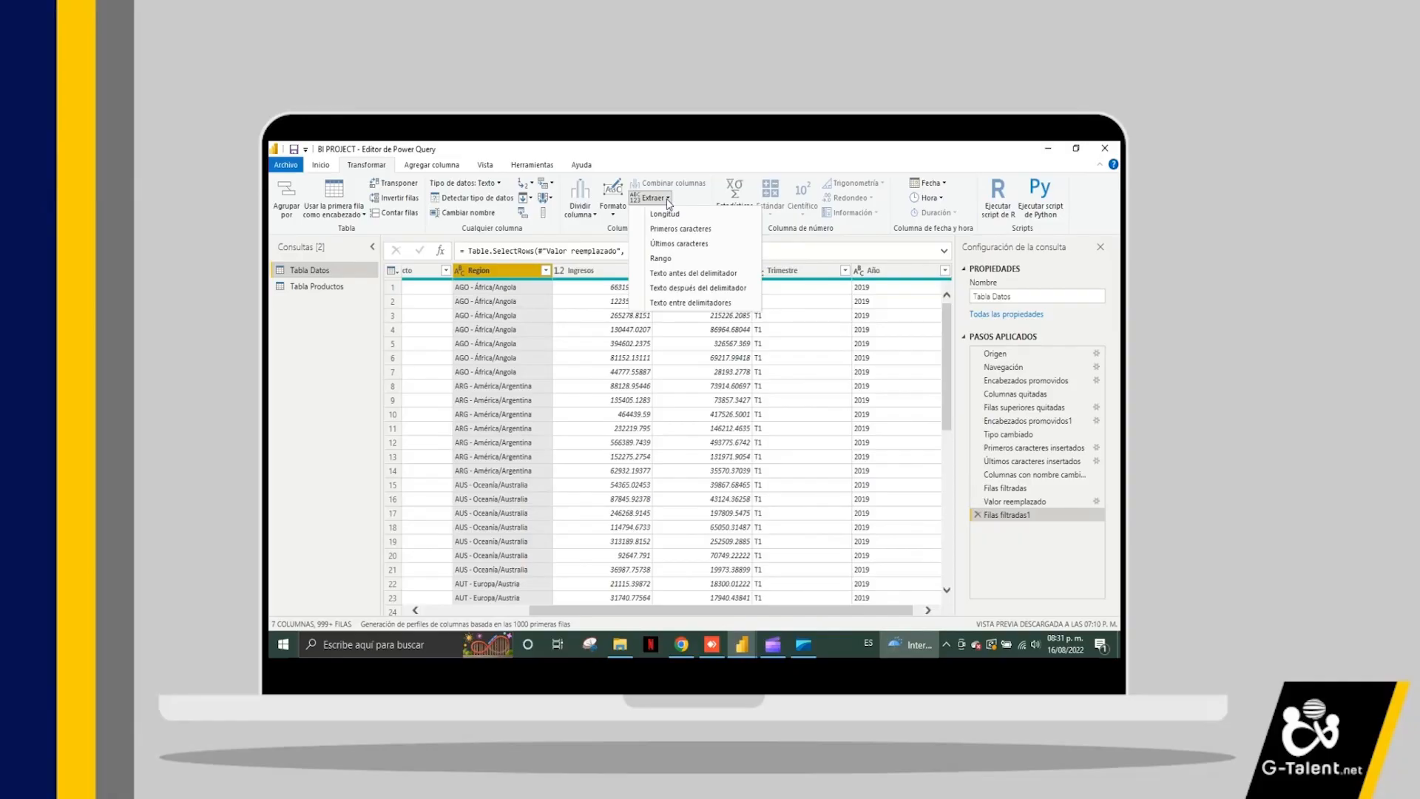
left_click(674, 288)
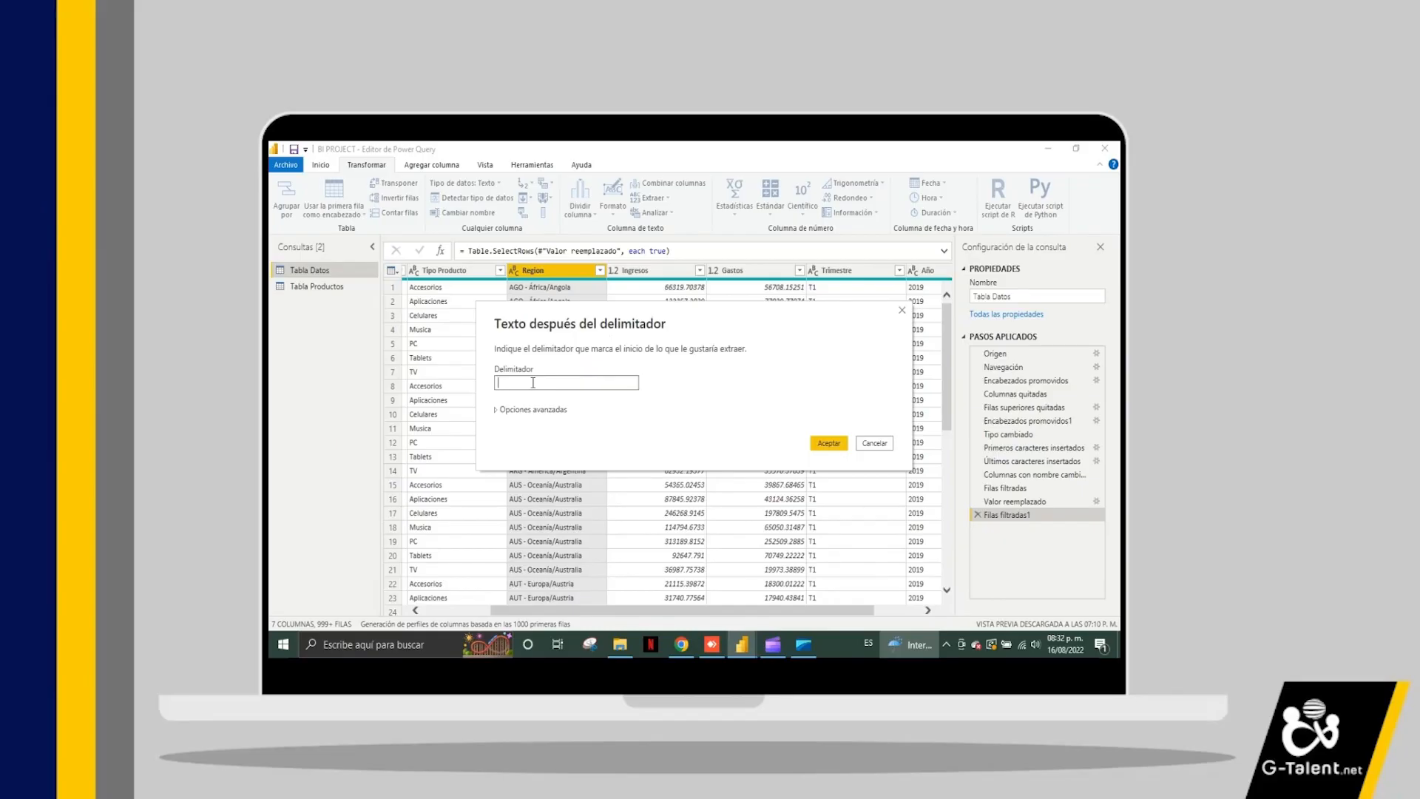
type("/")
left_click(829, 443)
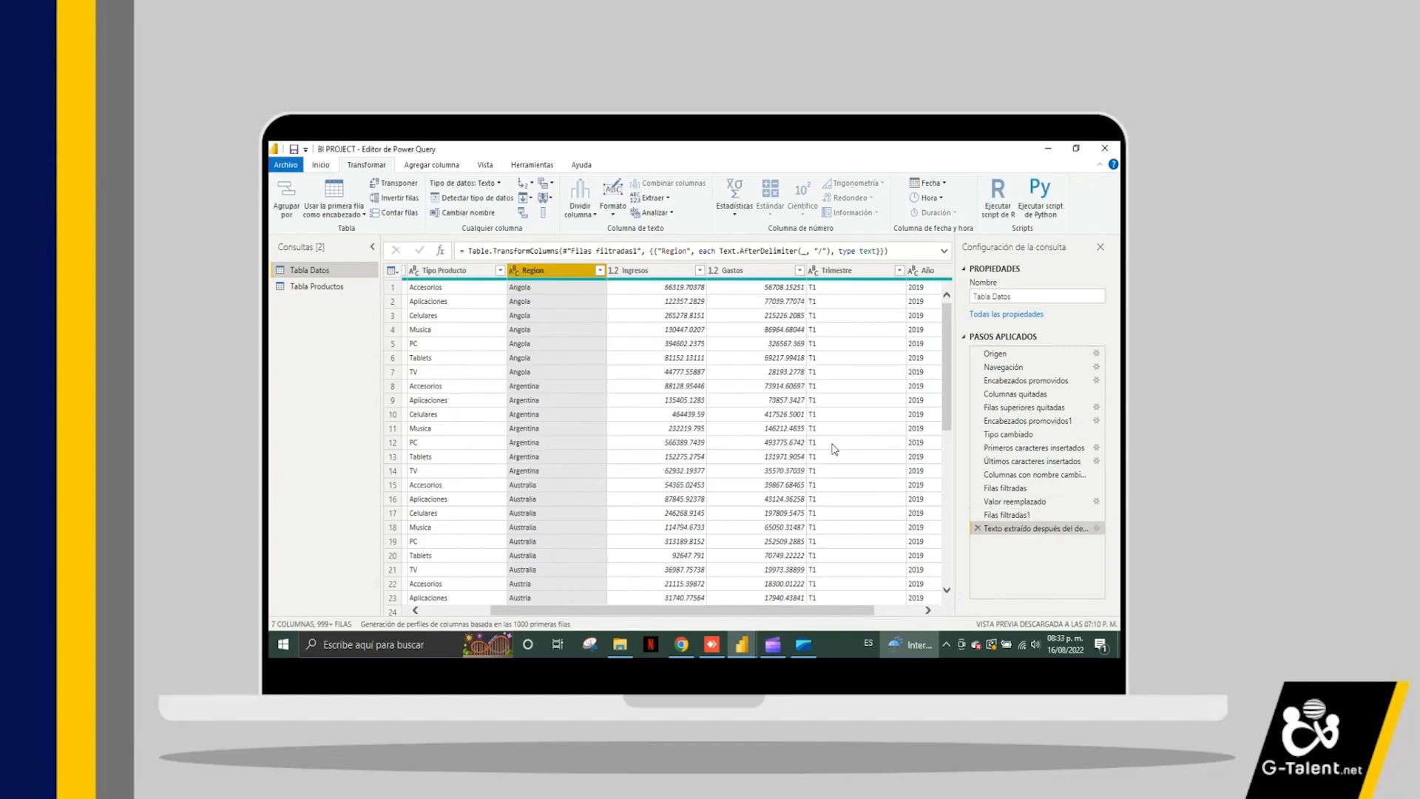
- Review the distinct values in the Region column's filter list, and delete the step that extracted text after the delimiter
left_click(600, 271)
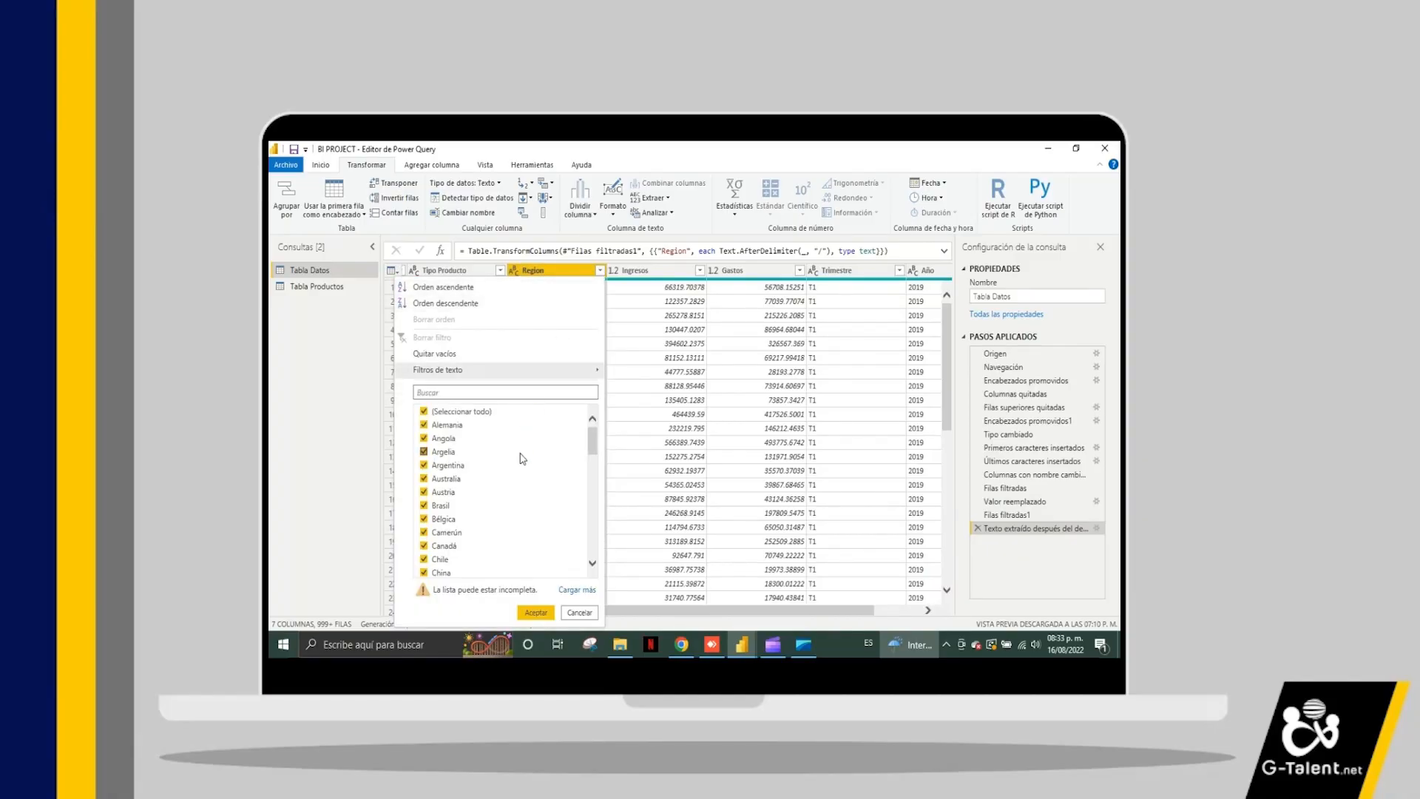
scroll(523, 458, "down", 3)
scroll(523, 458, "down", 8)
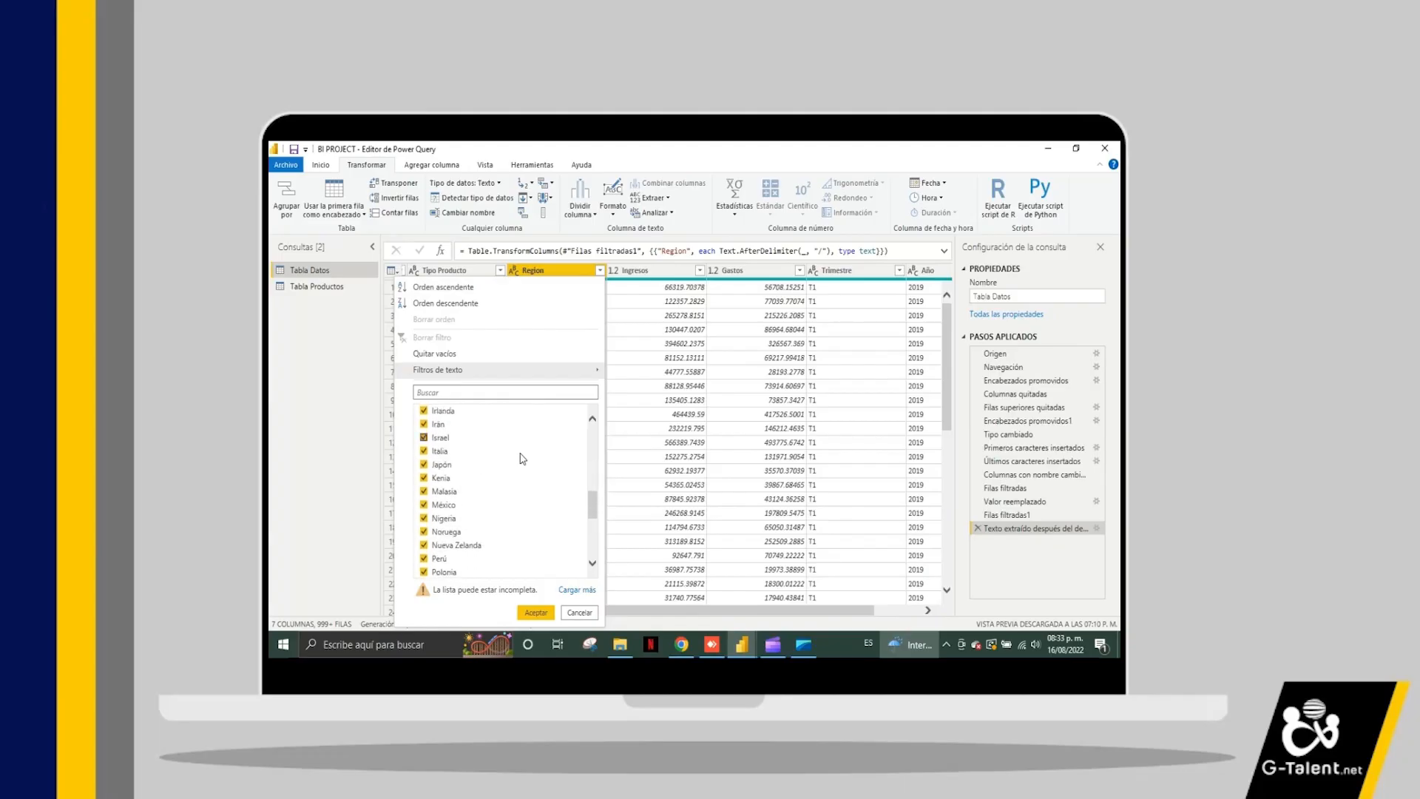
scroll(523, 459, "up", 3)
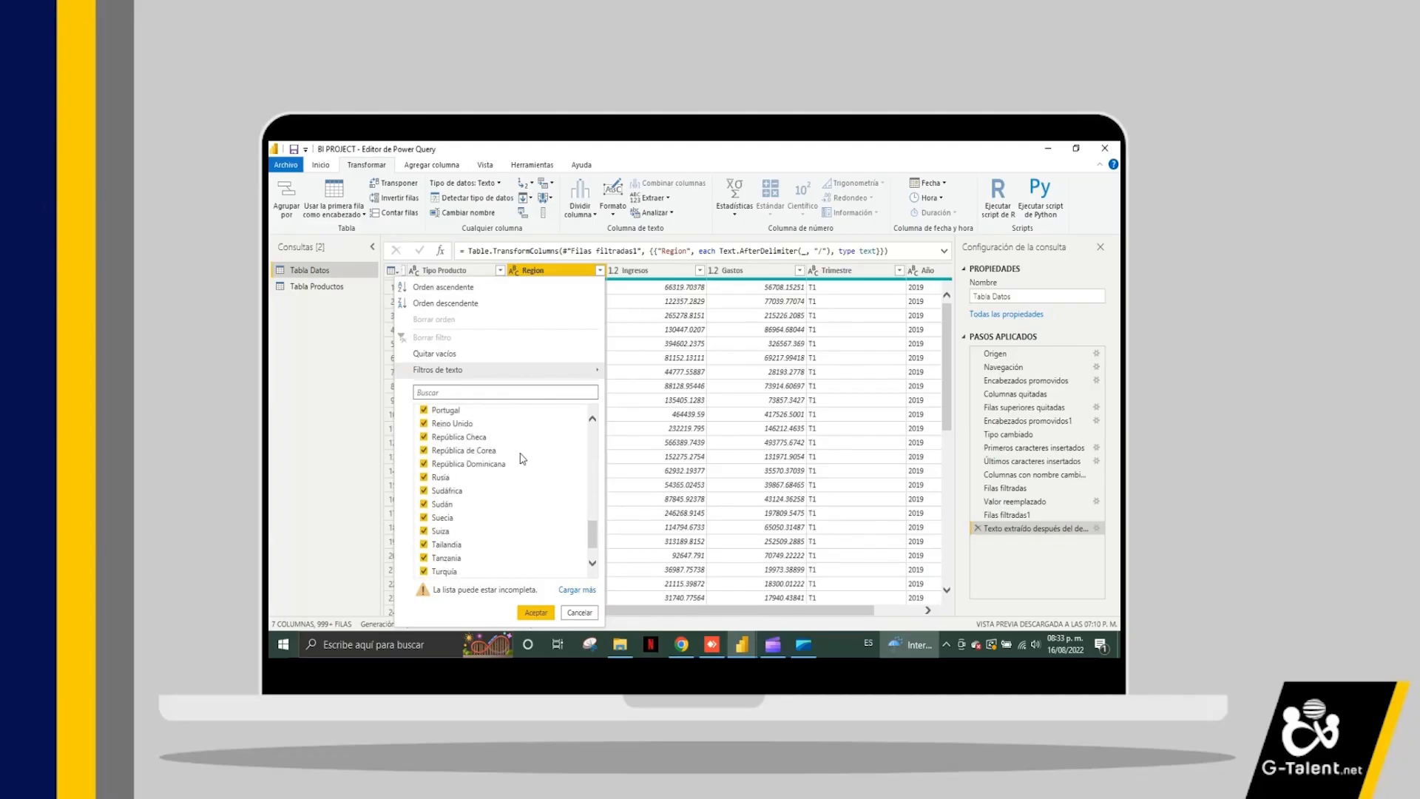
scroll(523, 459, "up", 9)
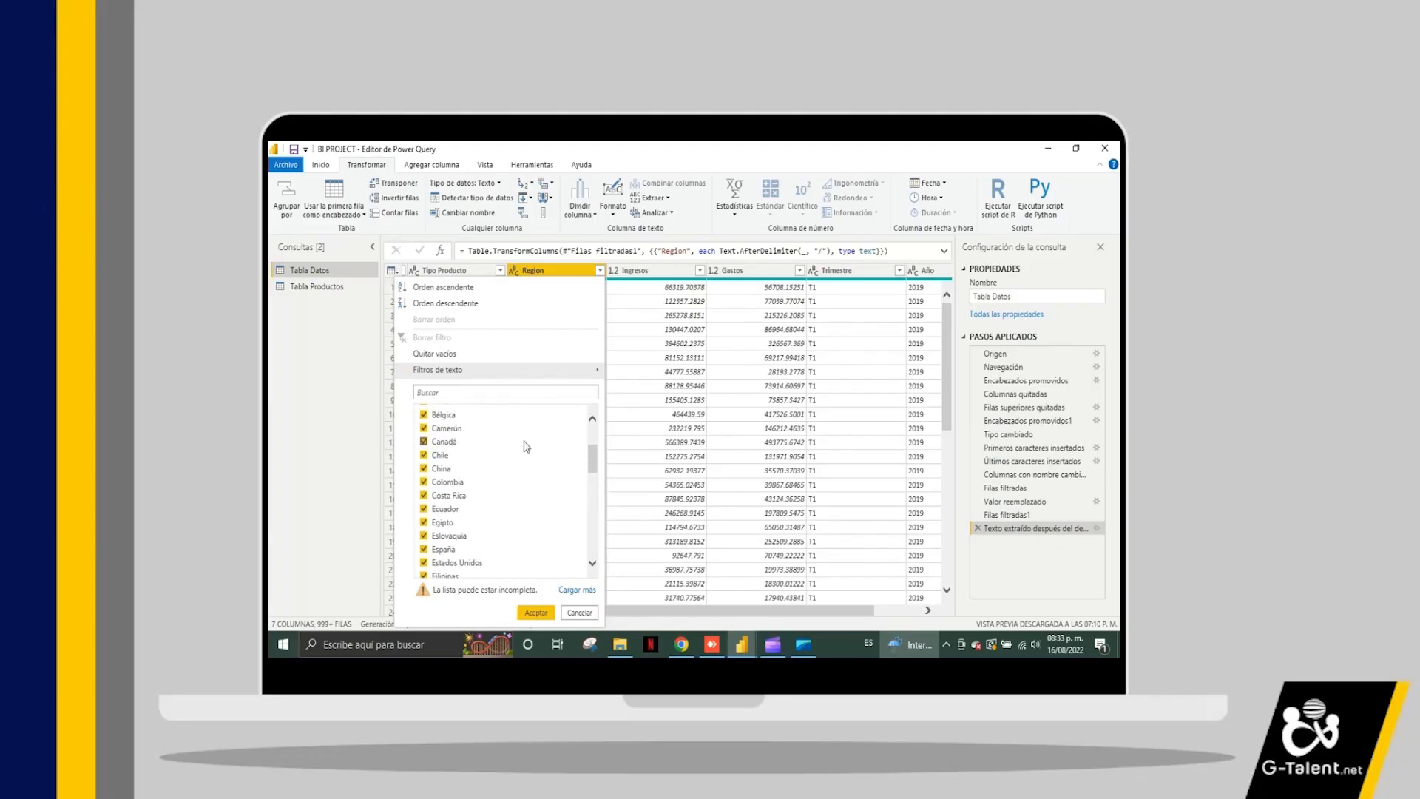
left_click(601, 271)
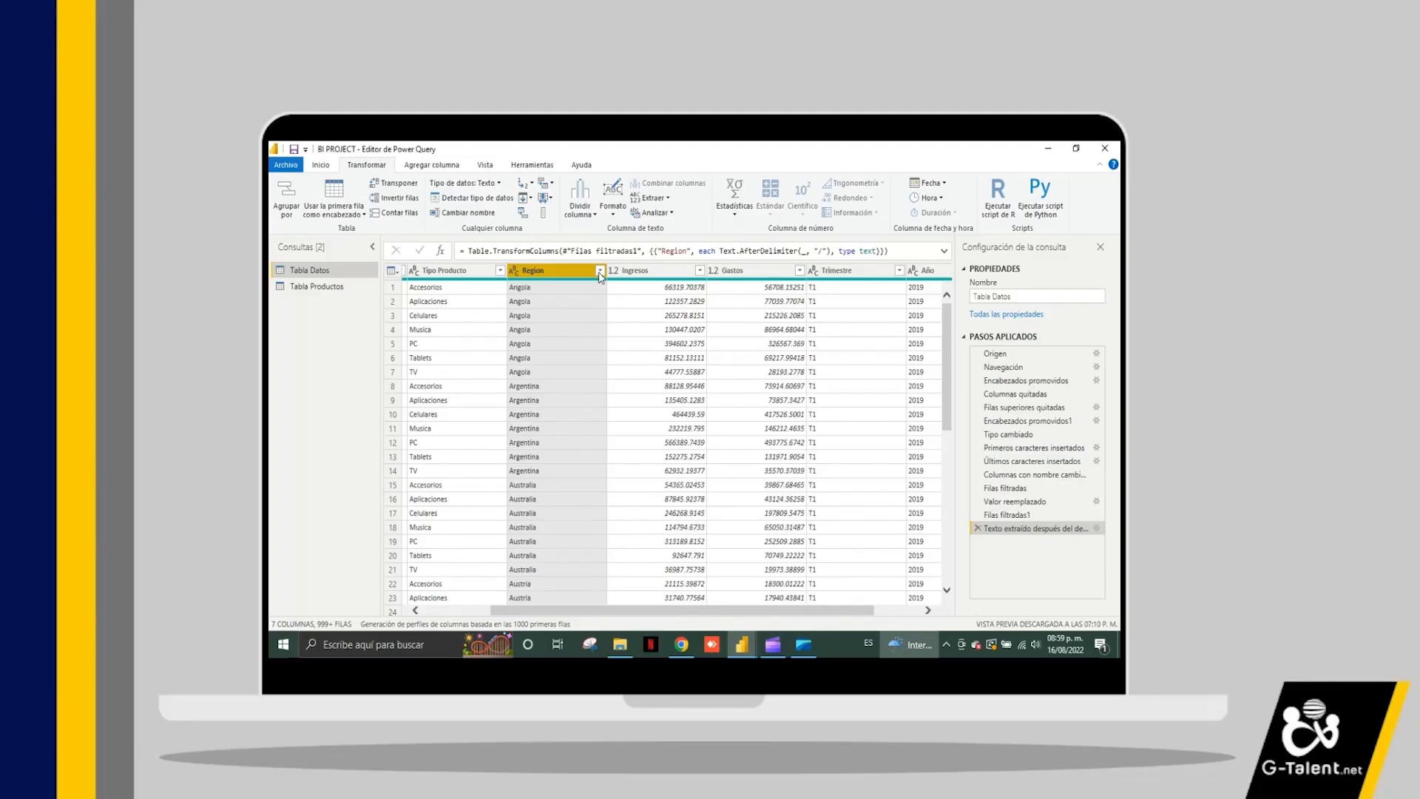
left_click(977, 529)
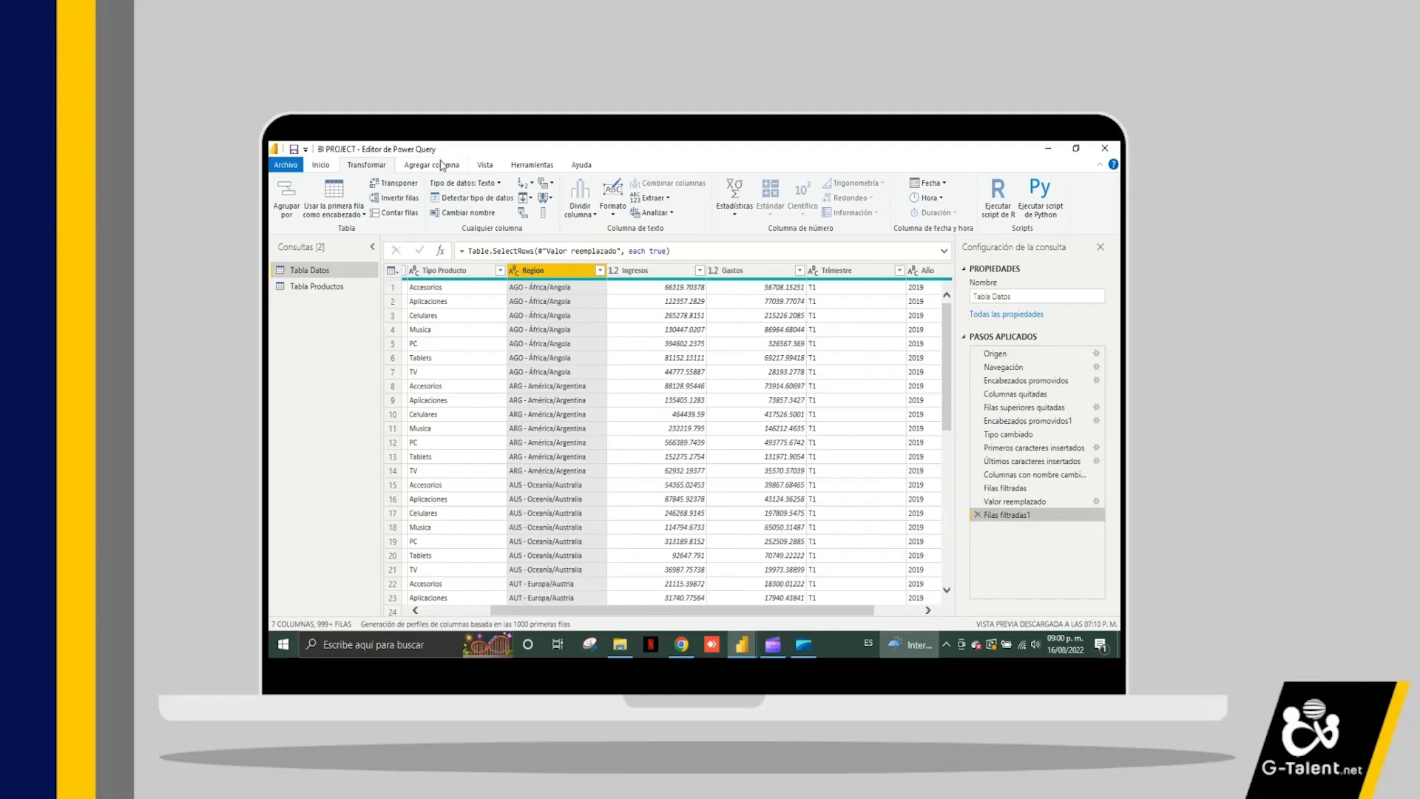
- Add a new column with the Region text between the start delimiter "- " and the end delimiter "/", and check its values
left_click(442, 165)
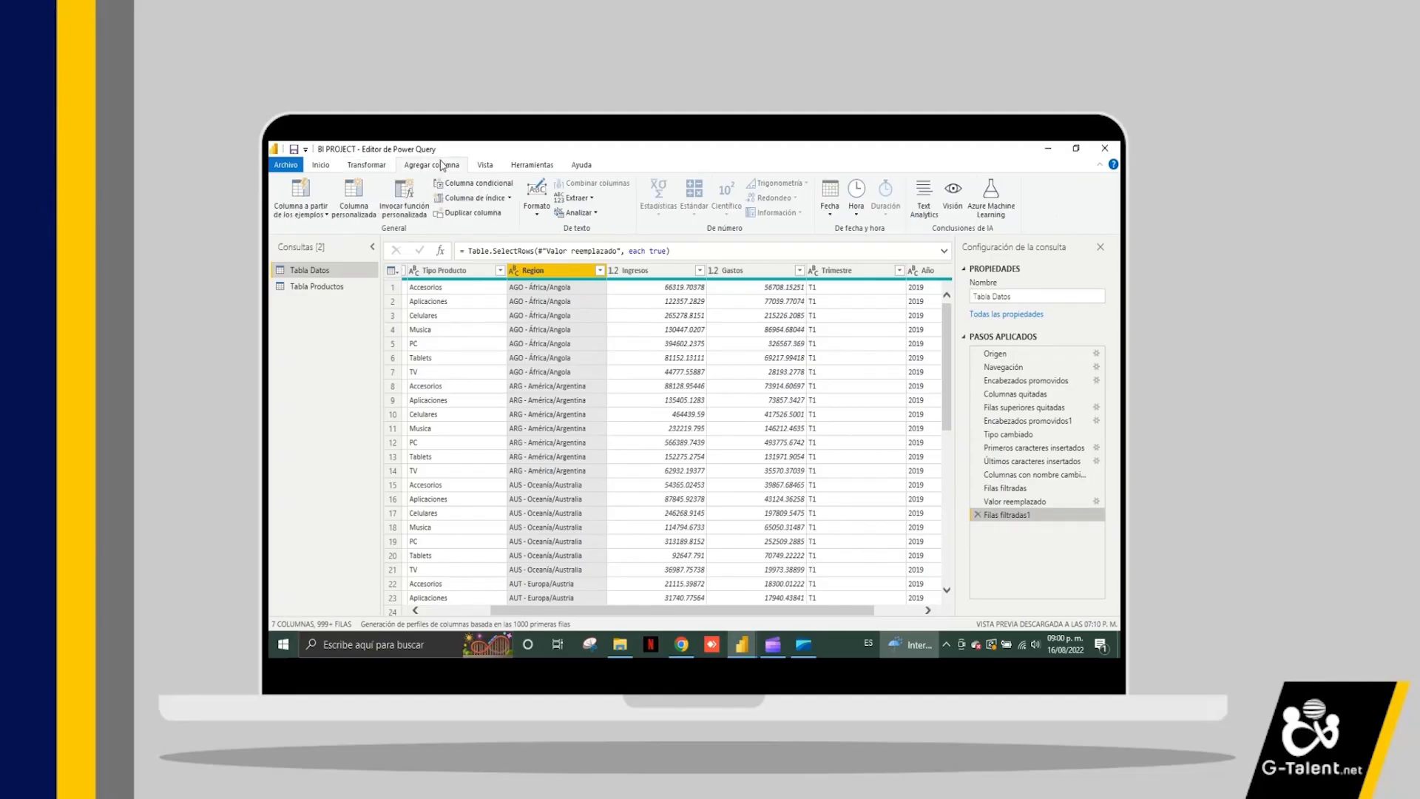
left_click(592, 199)
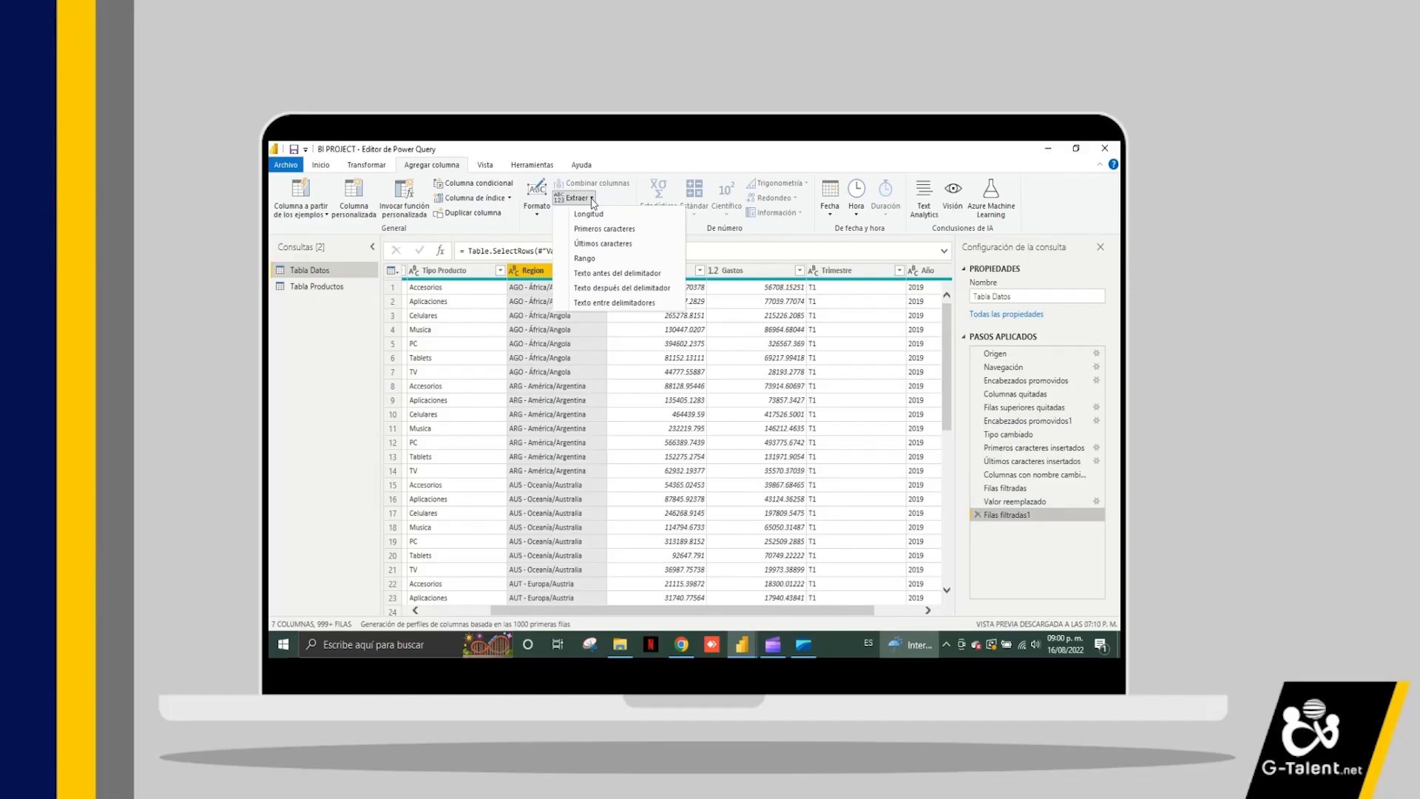
left_click(599, 303)
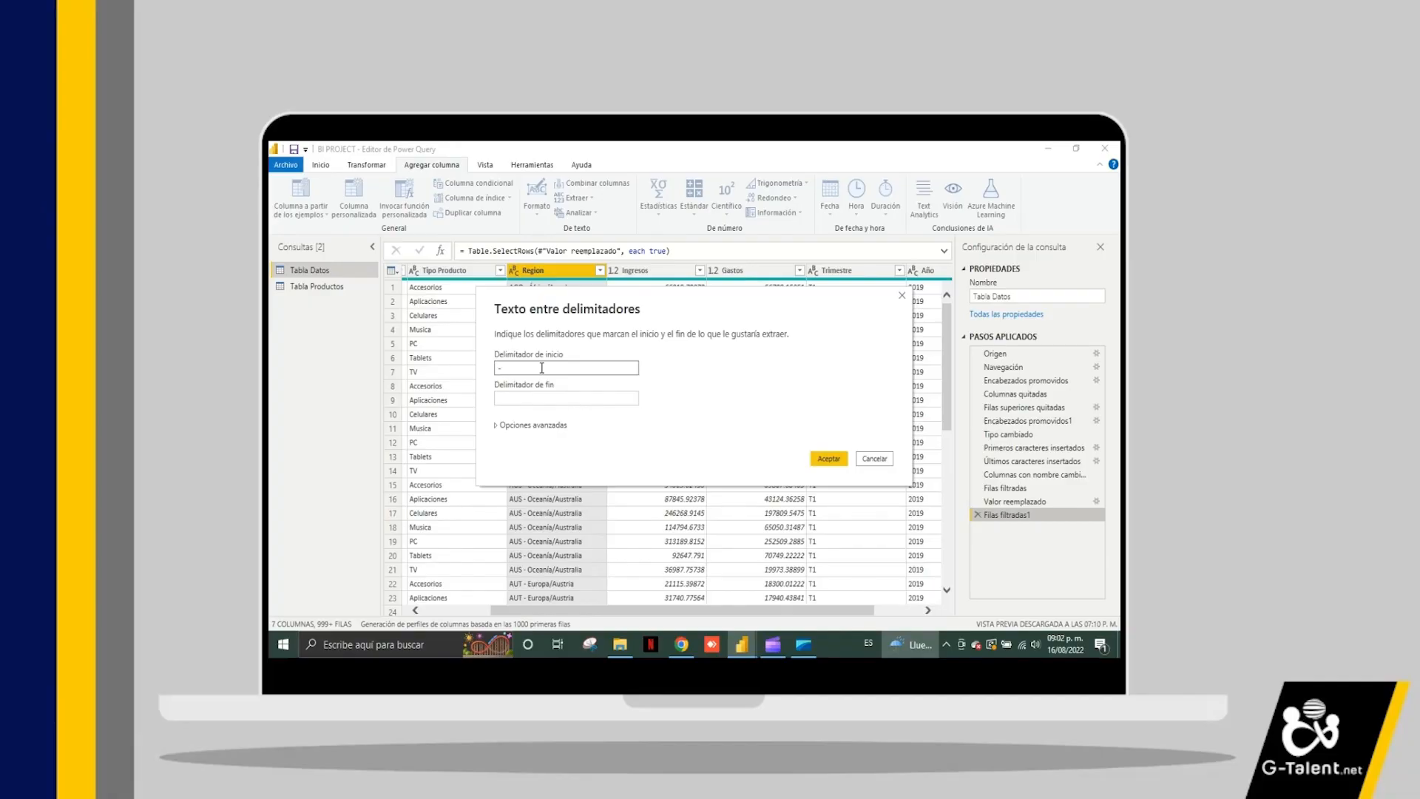
left_click(533, 398)
left_click(533, 398)
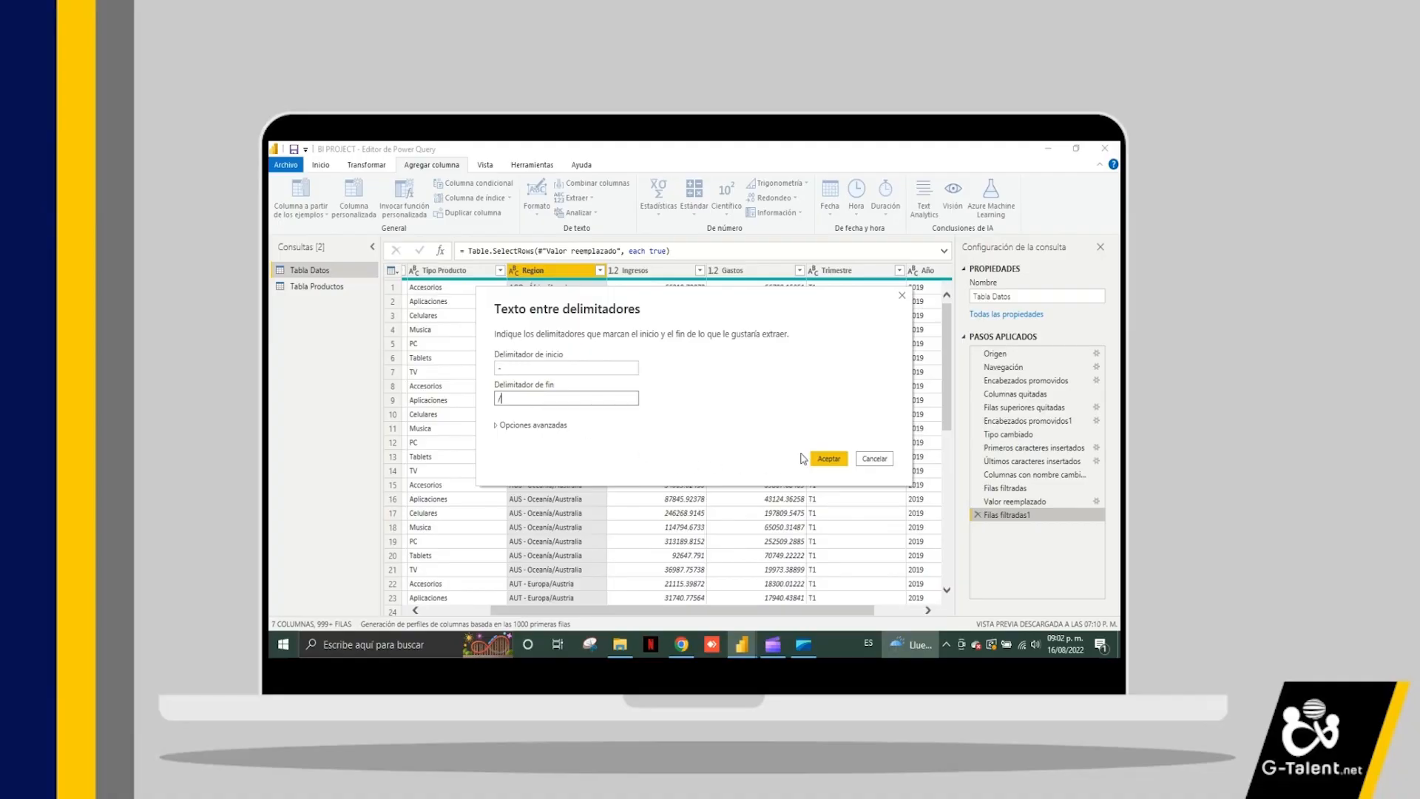
left_click(827, 458)
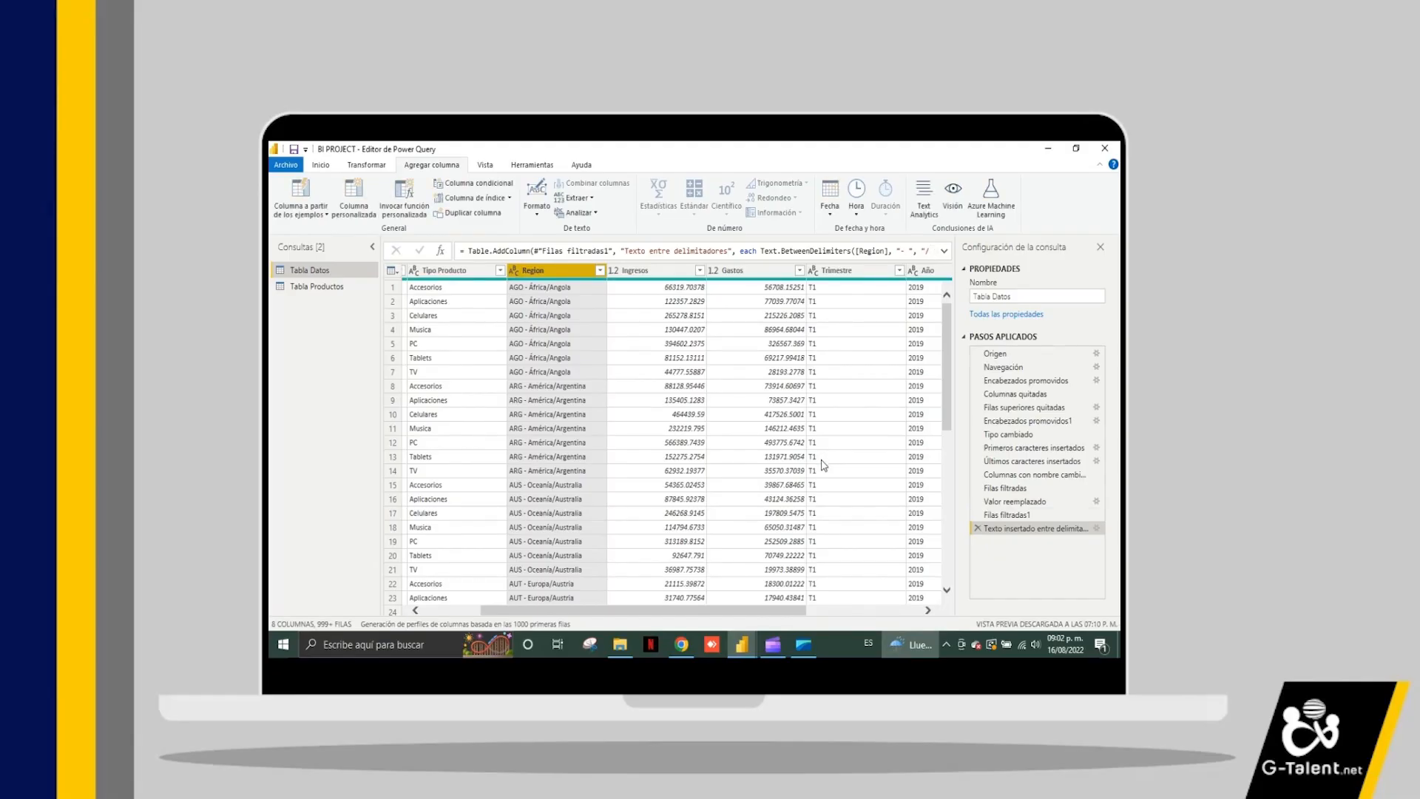
left_click_drag(751, 611, 938, 632)
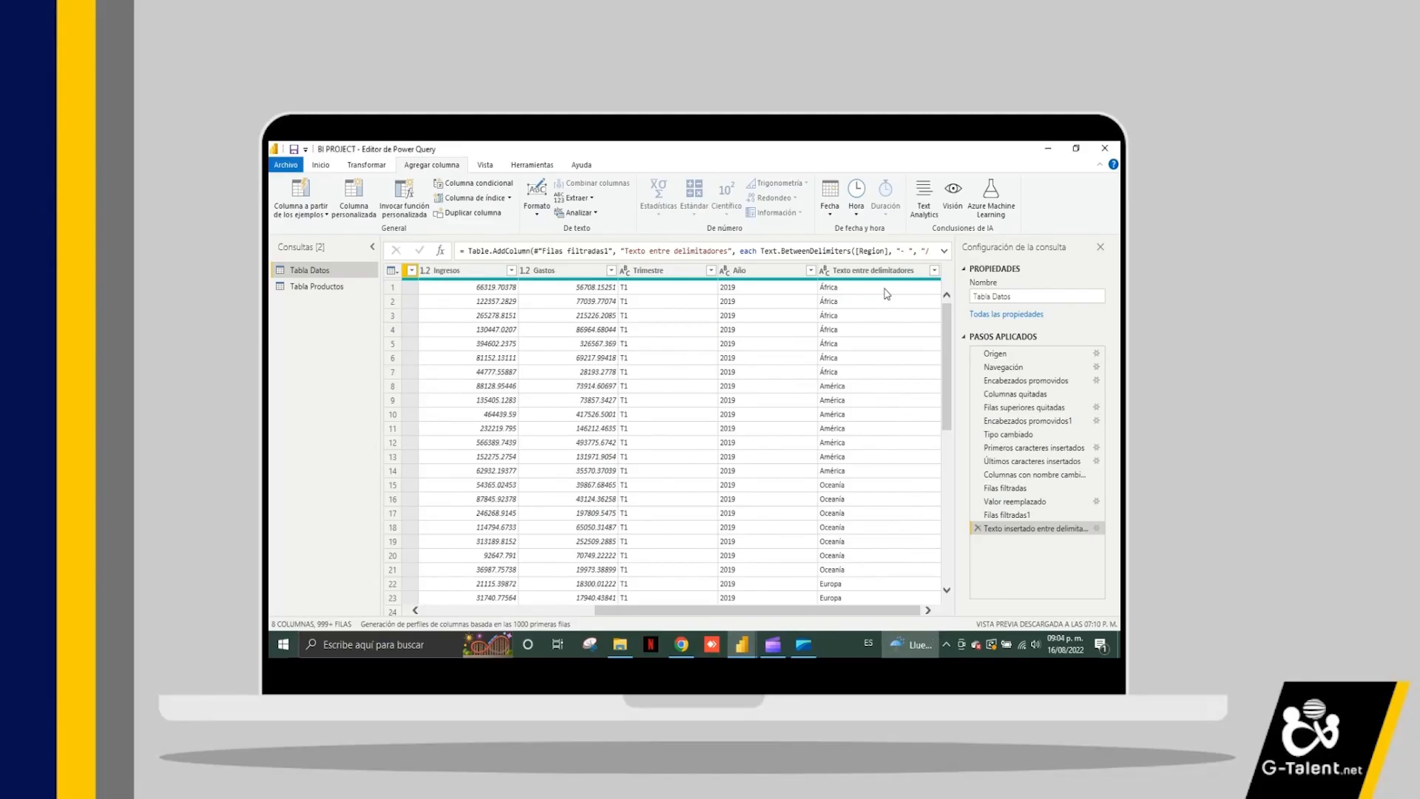
- Check the values of the column extracted between delimiters and rename that column as Continentes
scroll(886, 318, "down", 9)
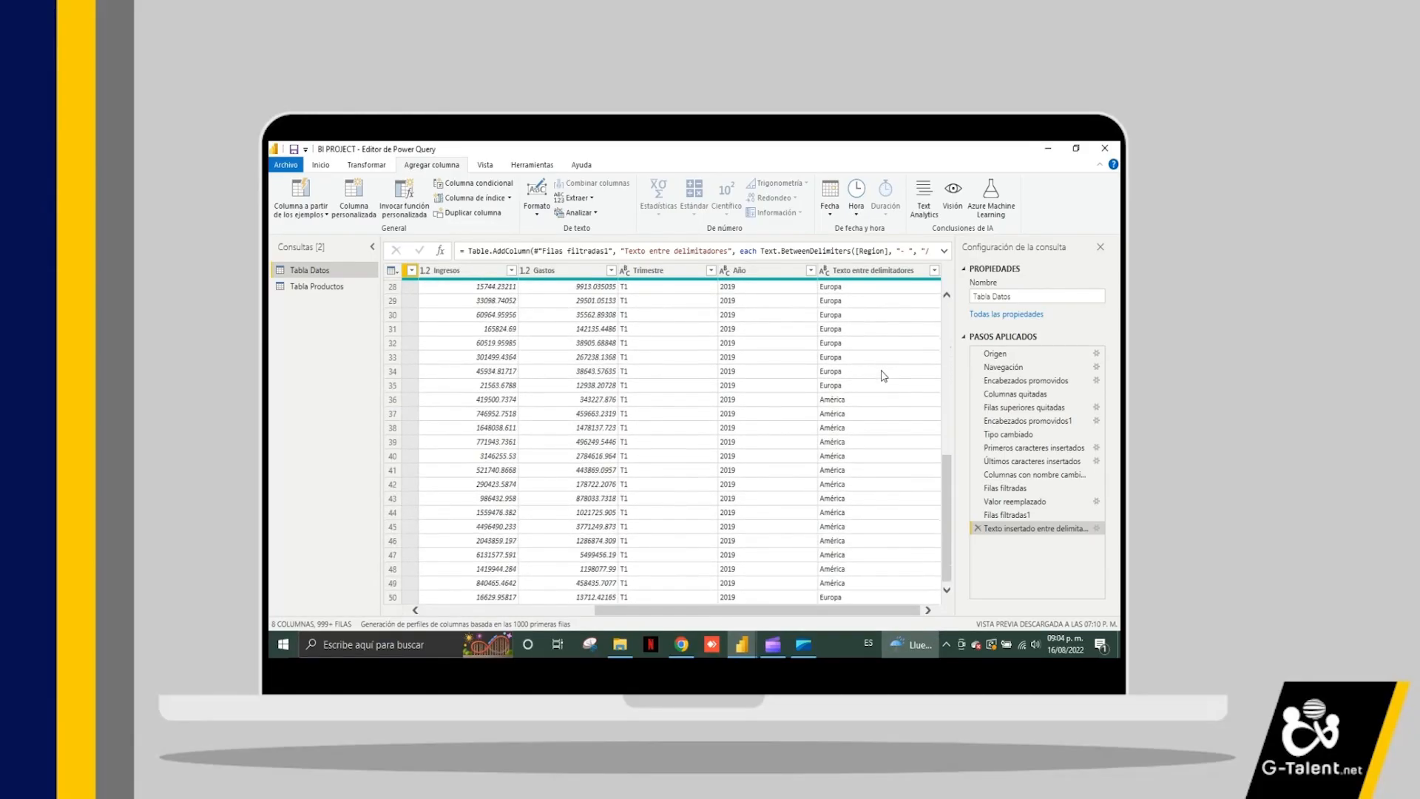
scroll(882, 376, "up", 9)
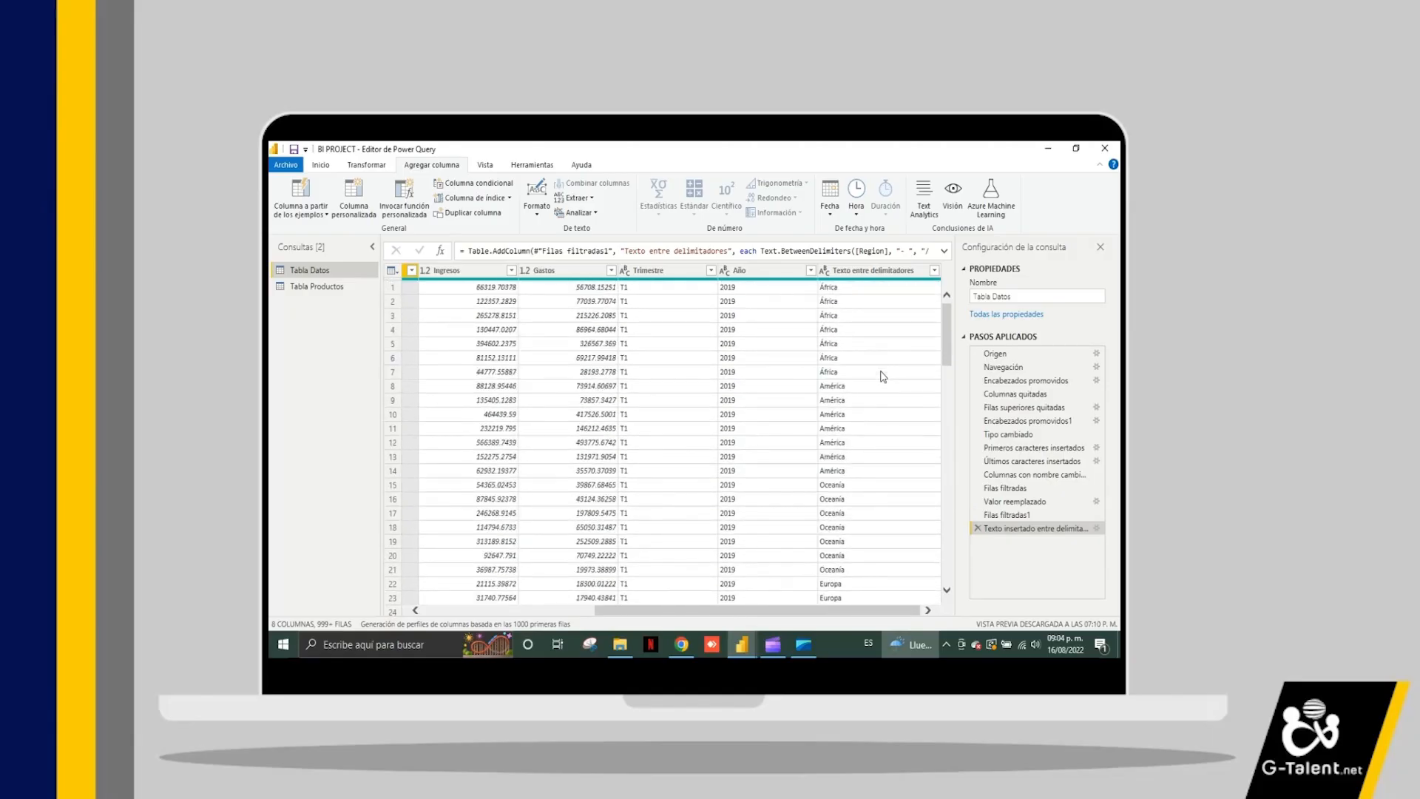
left_click(886, 271)
double_click(886, 271)
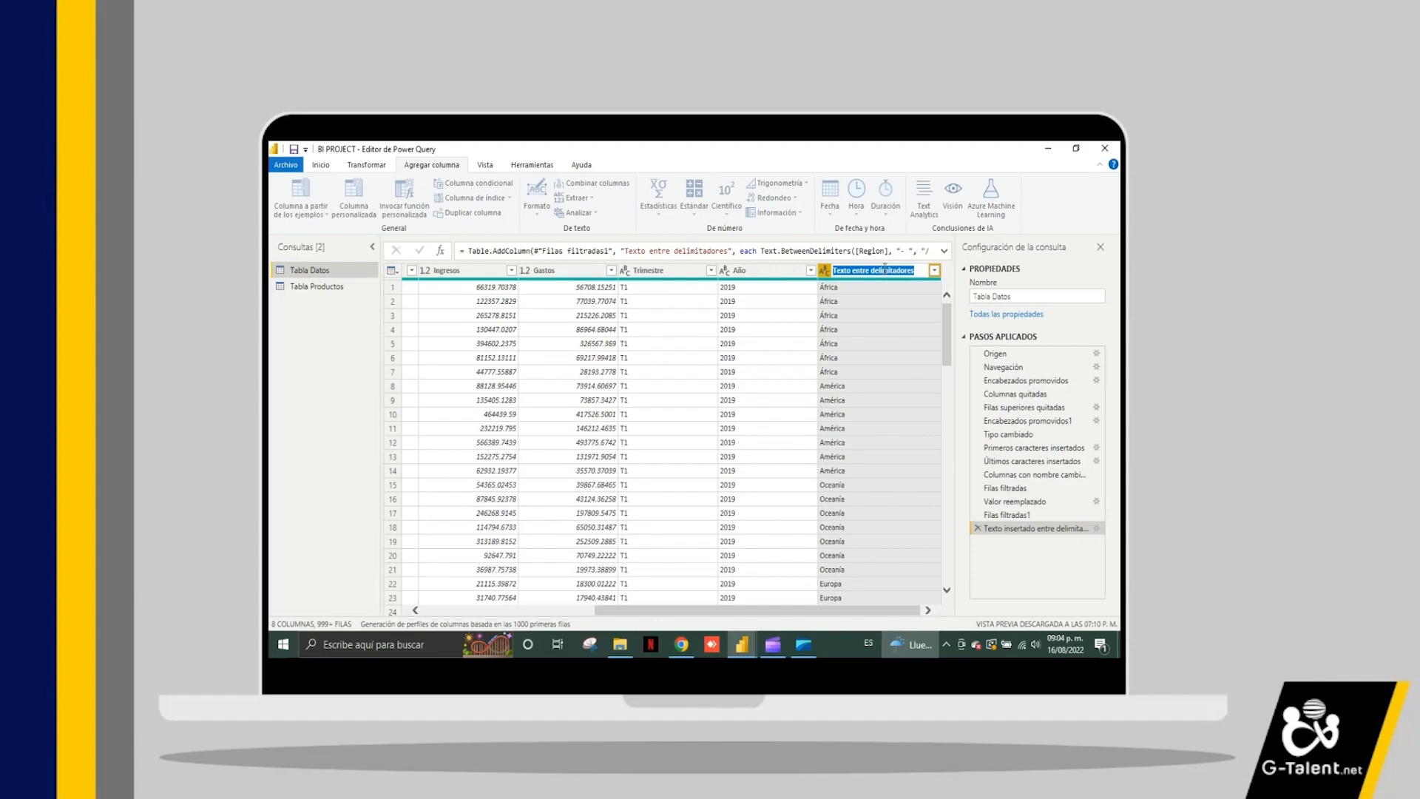
key("BackSpace")
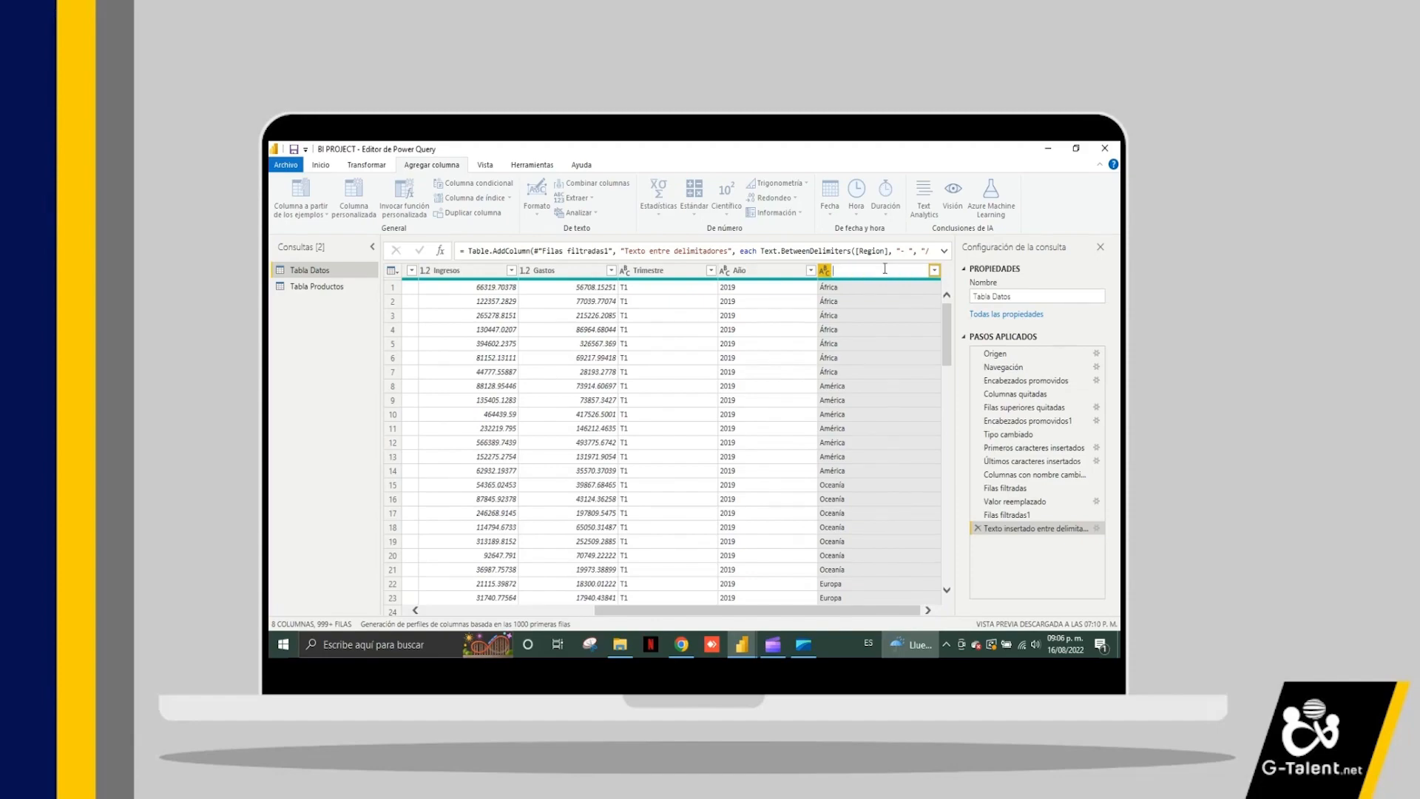
key("Caps_Lock")
key("Caps_Lock")
type("Conti")
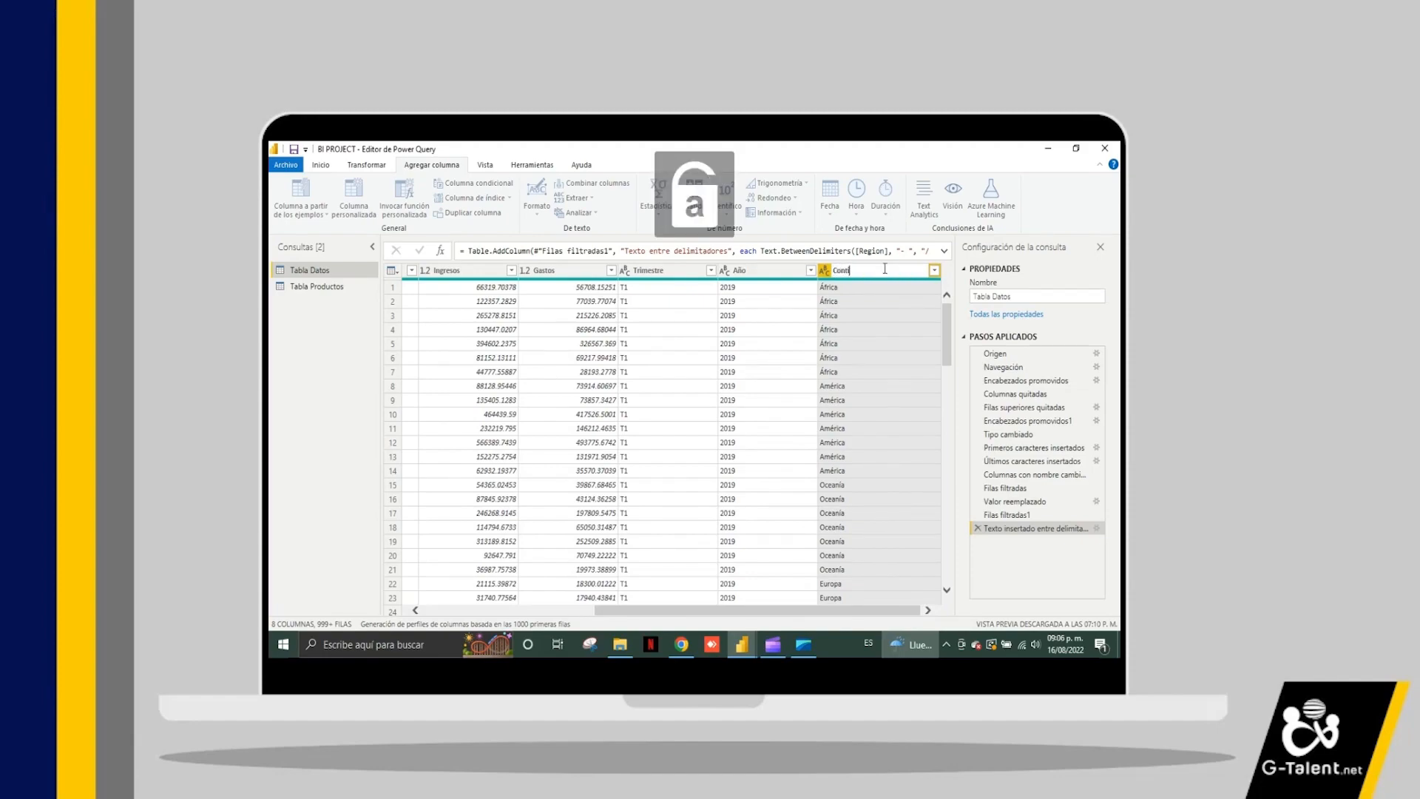
type("nentes")
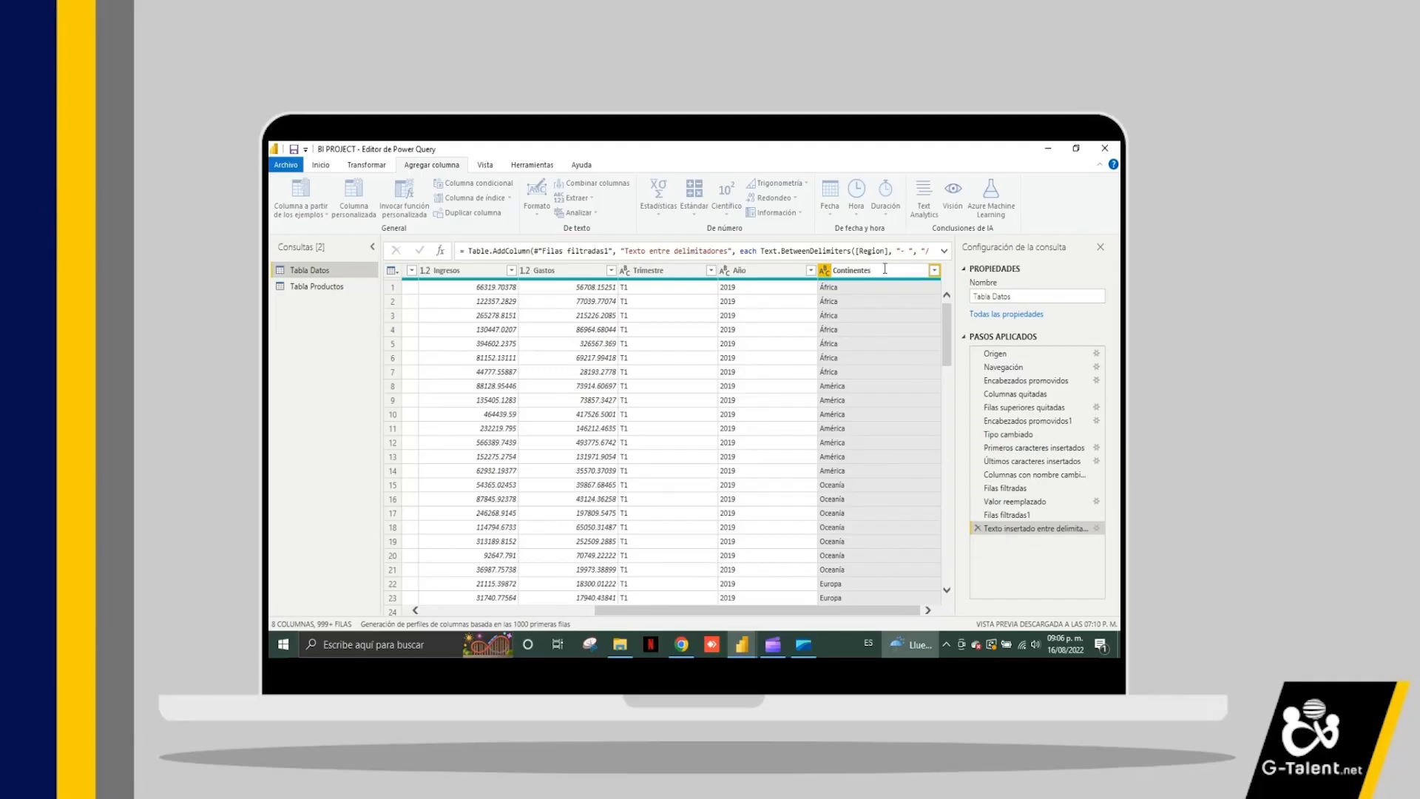
key("Return")
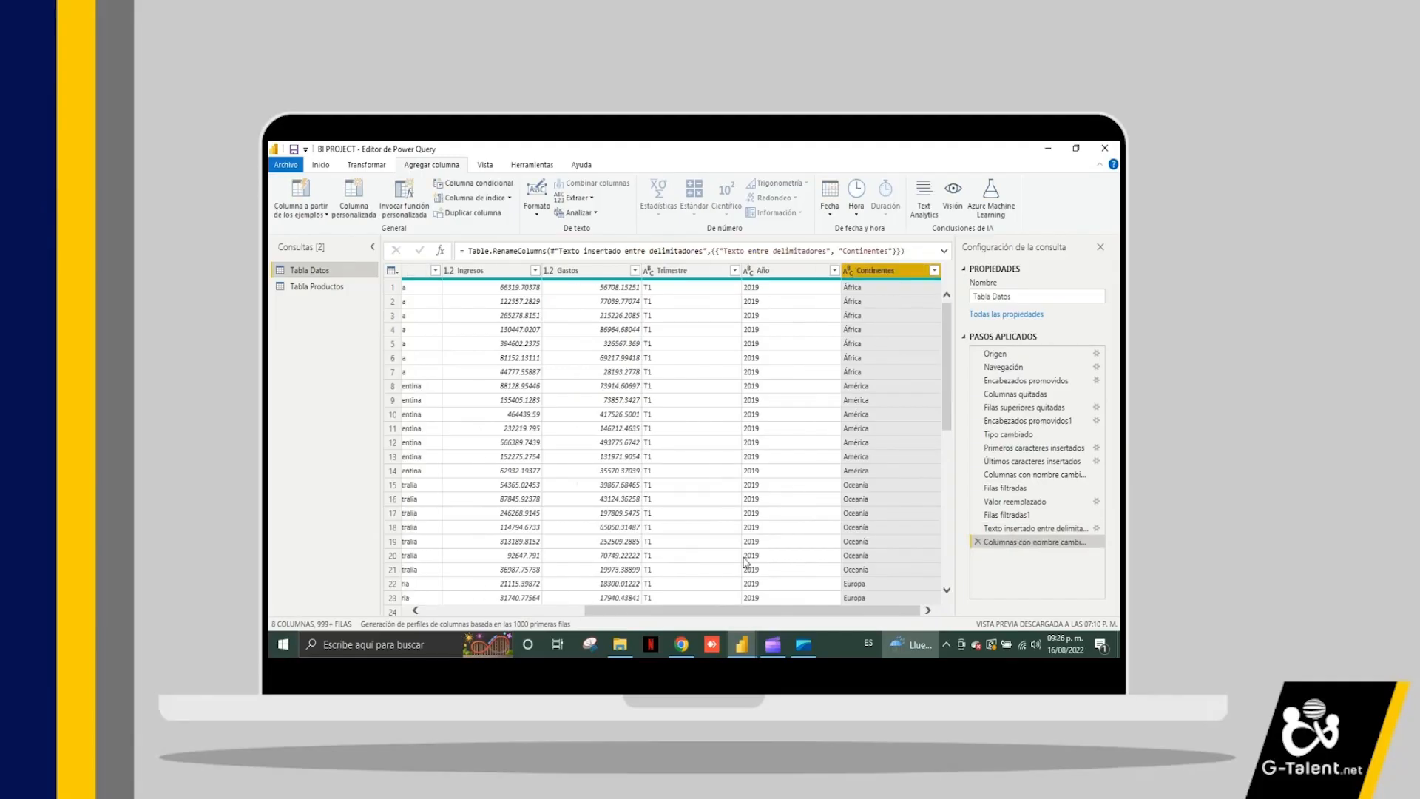
- Replace the Region column's values with the text extracted after the "/" delimiter
left_click_drag(713, 611, 533, 614)
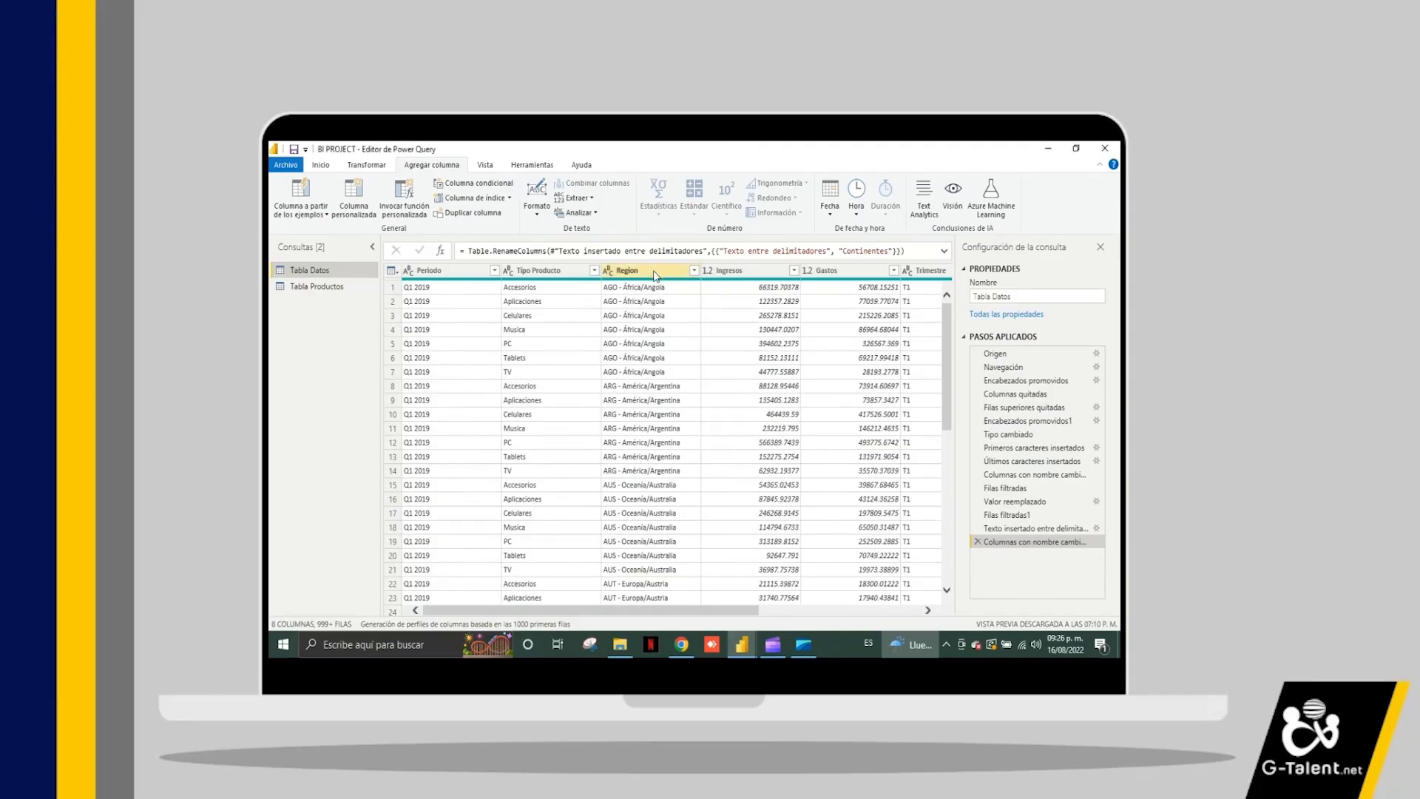
left_click(655, 272)
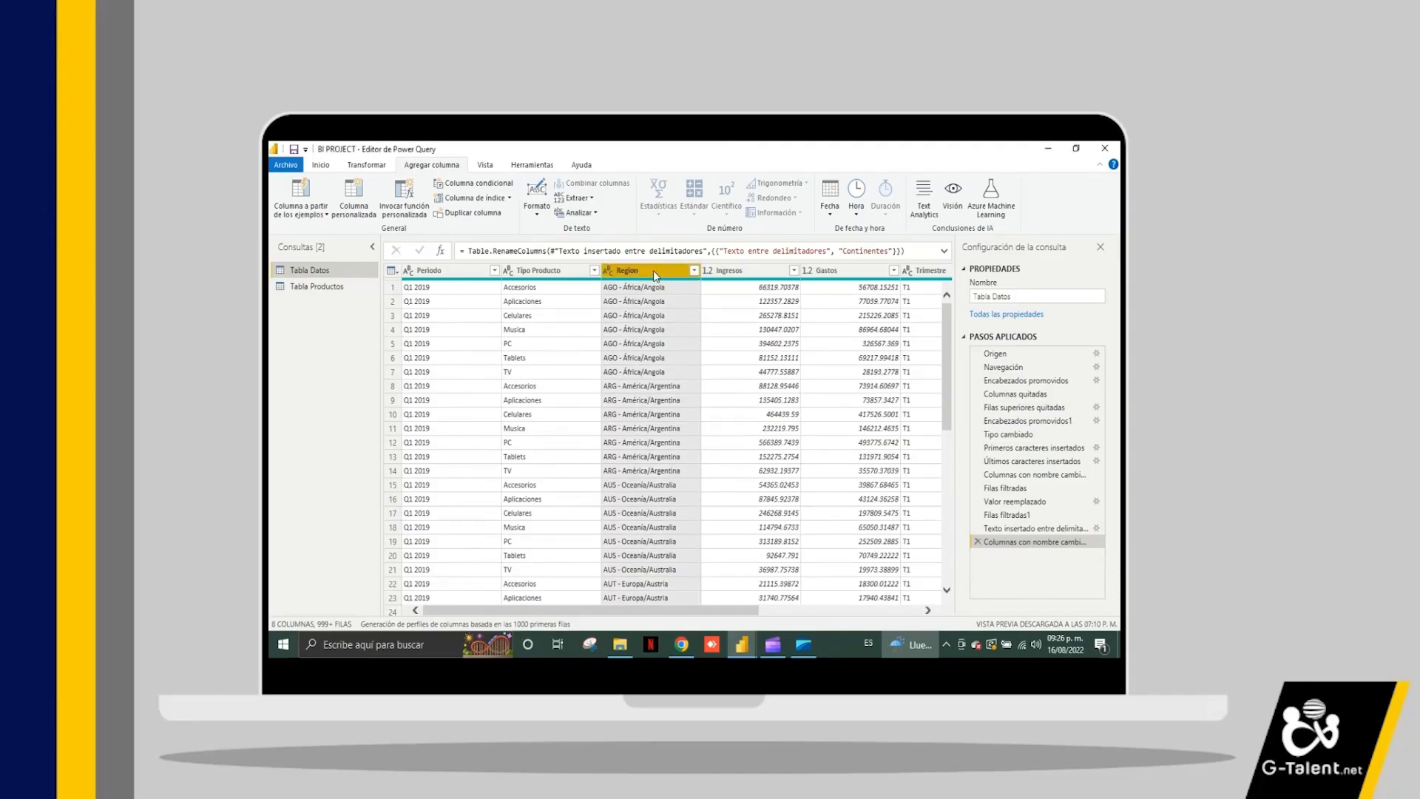
left_click(380, 167)
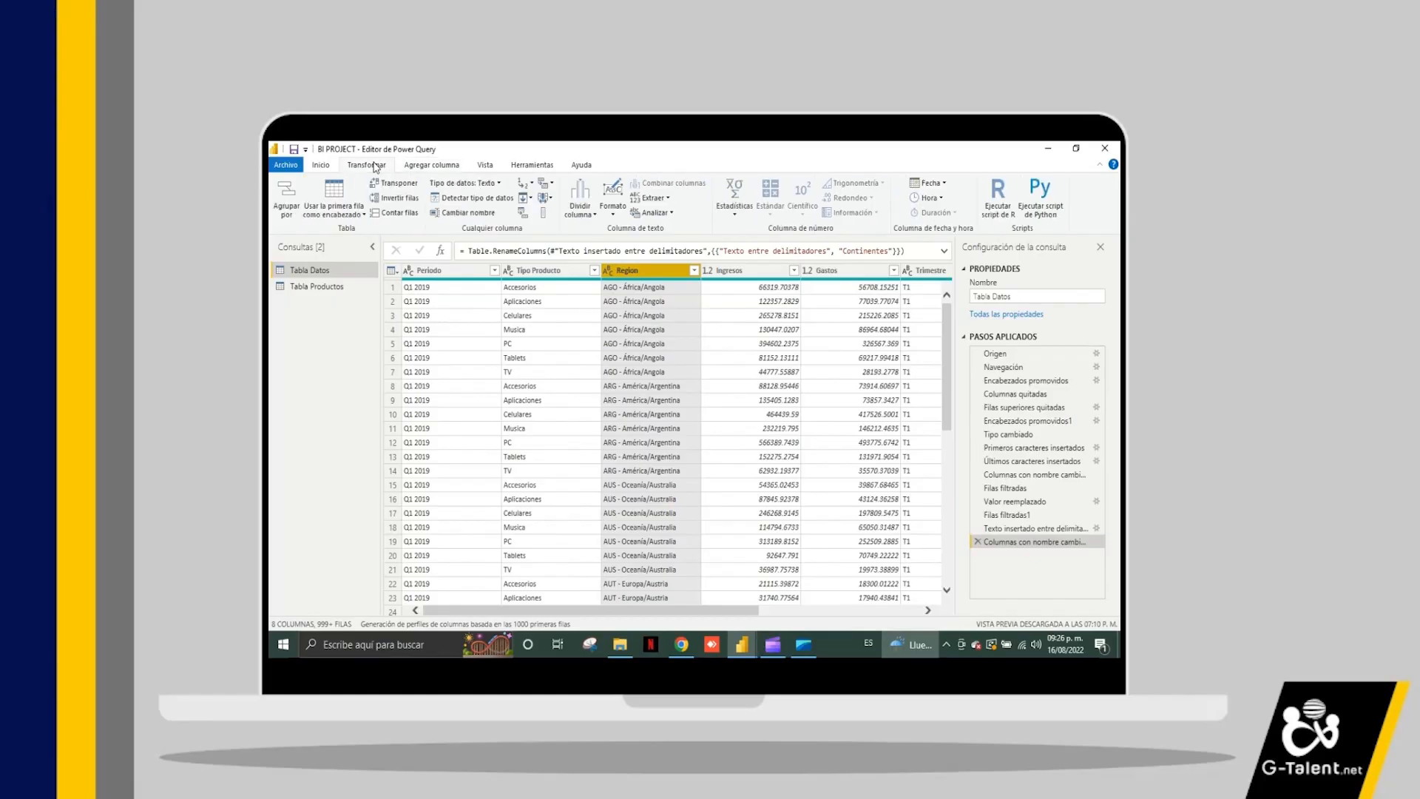
left_click(669, 201)
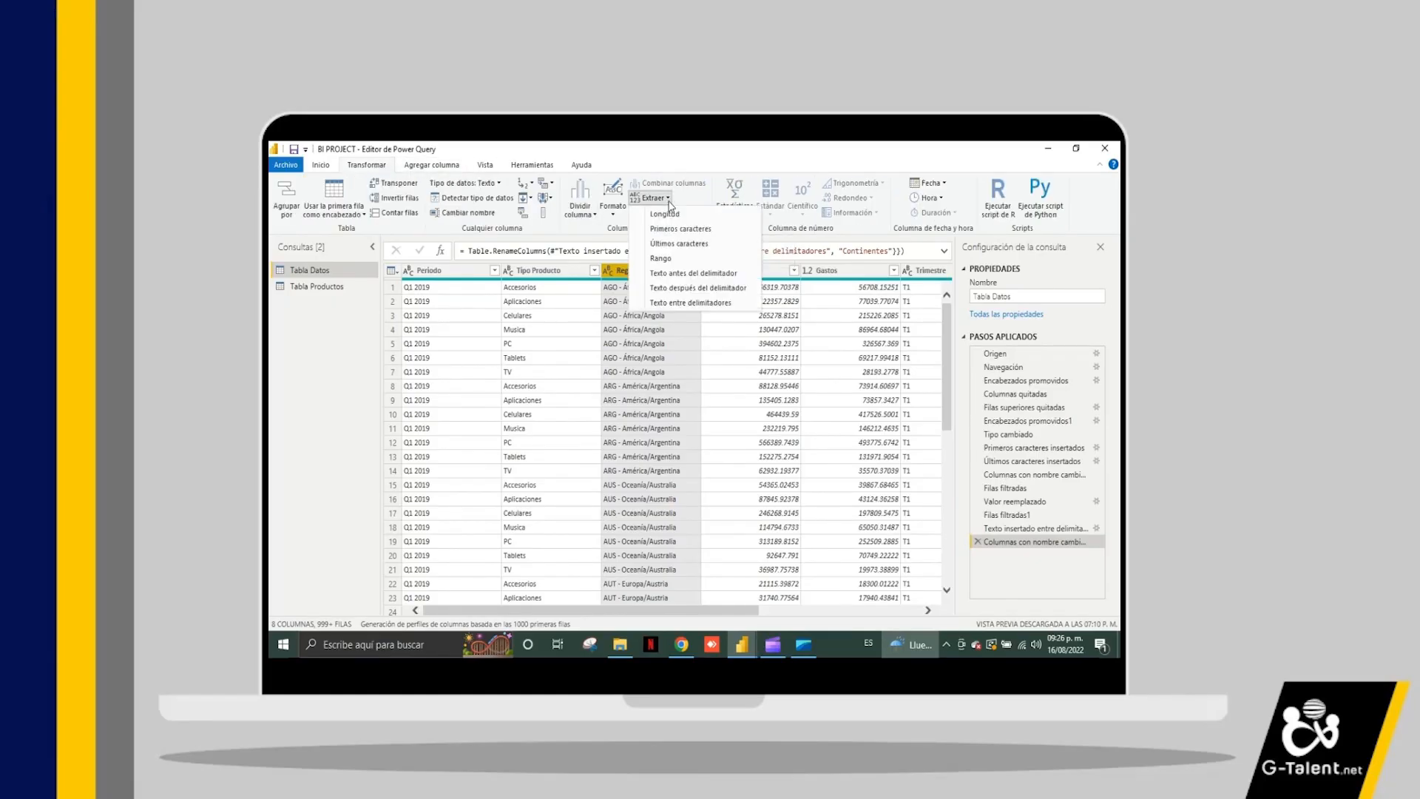
left_click(687, 287)
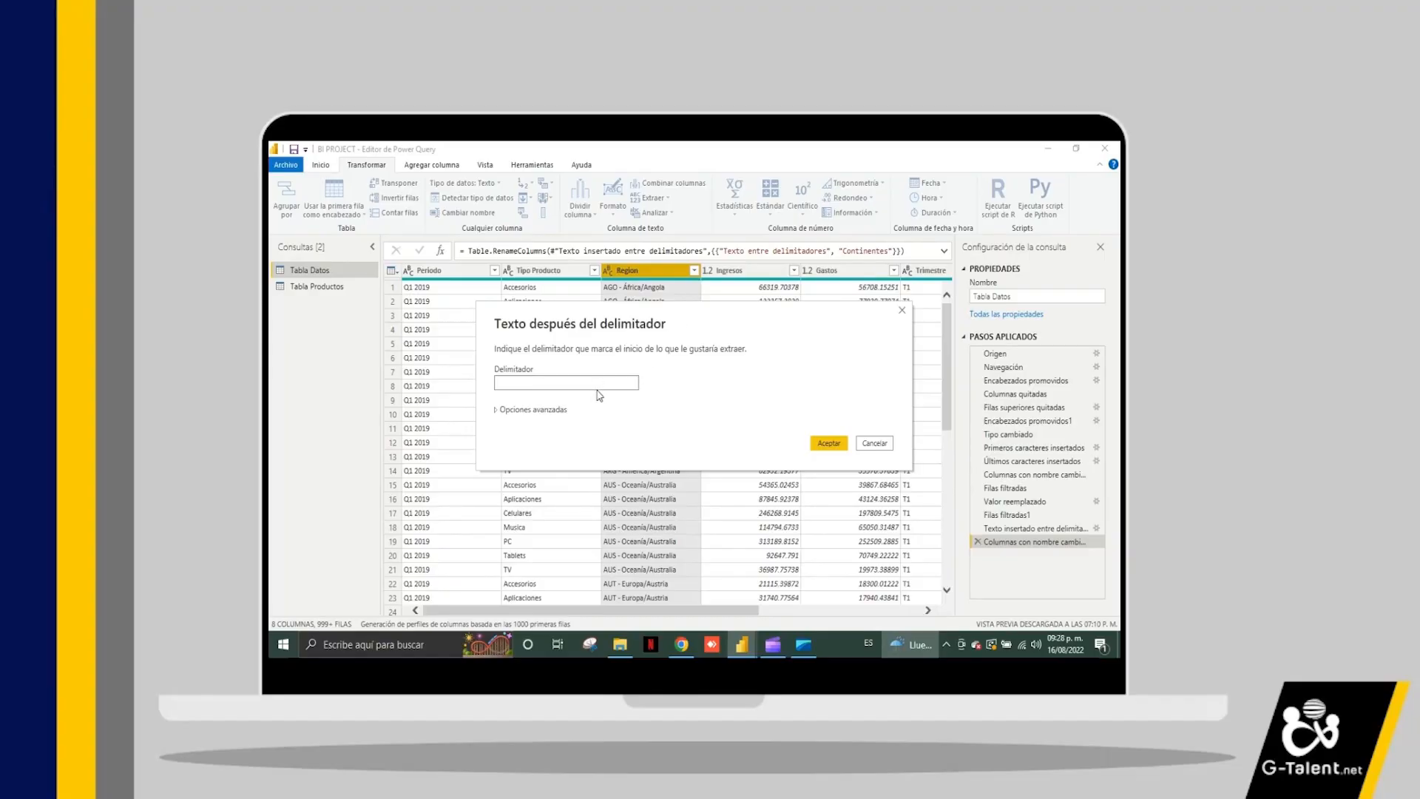
type("/")
left_click(829, 443)
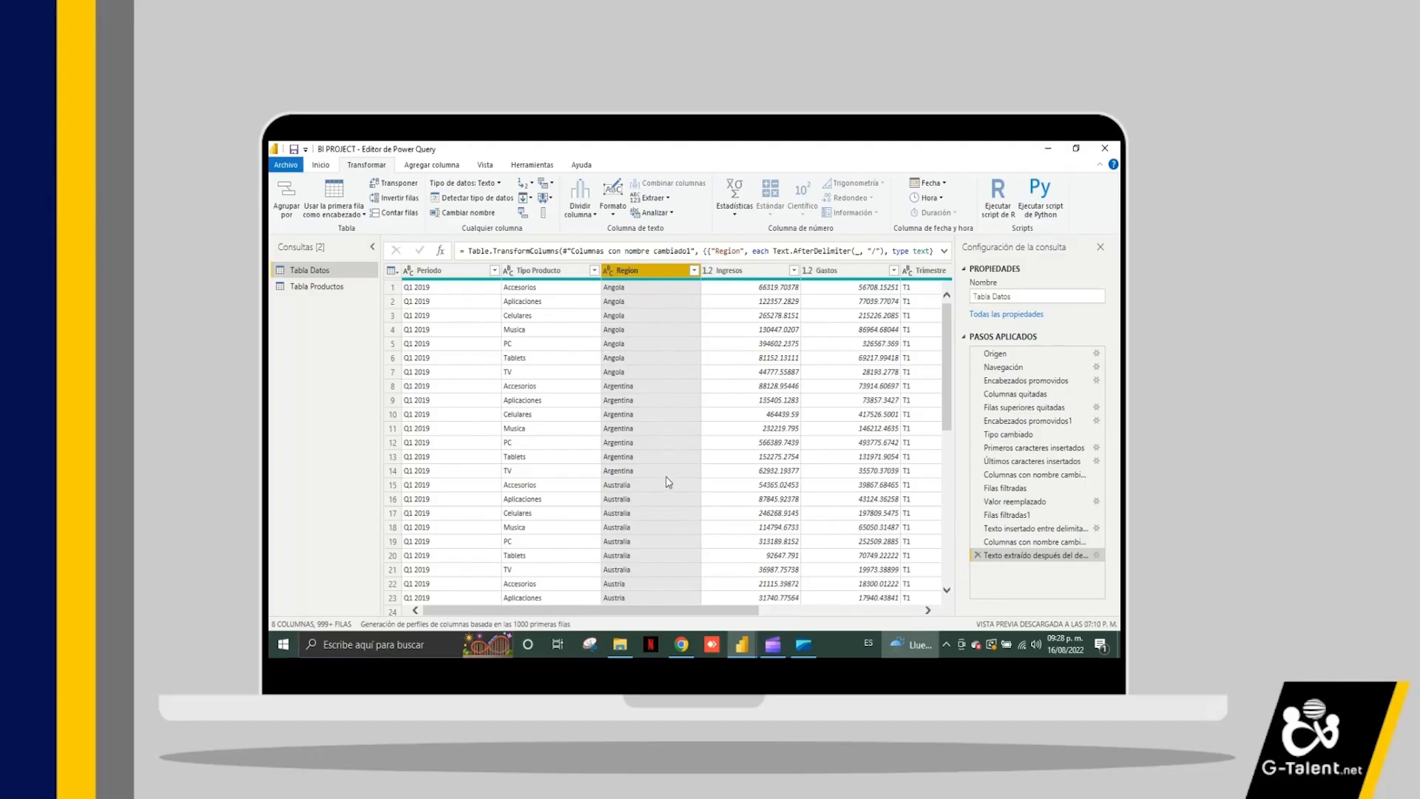
- Rename the Region column as País
double_click(648, 270)
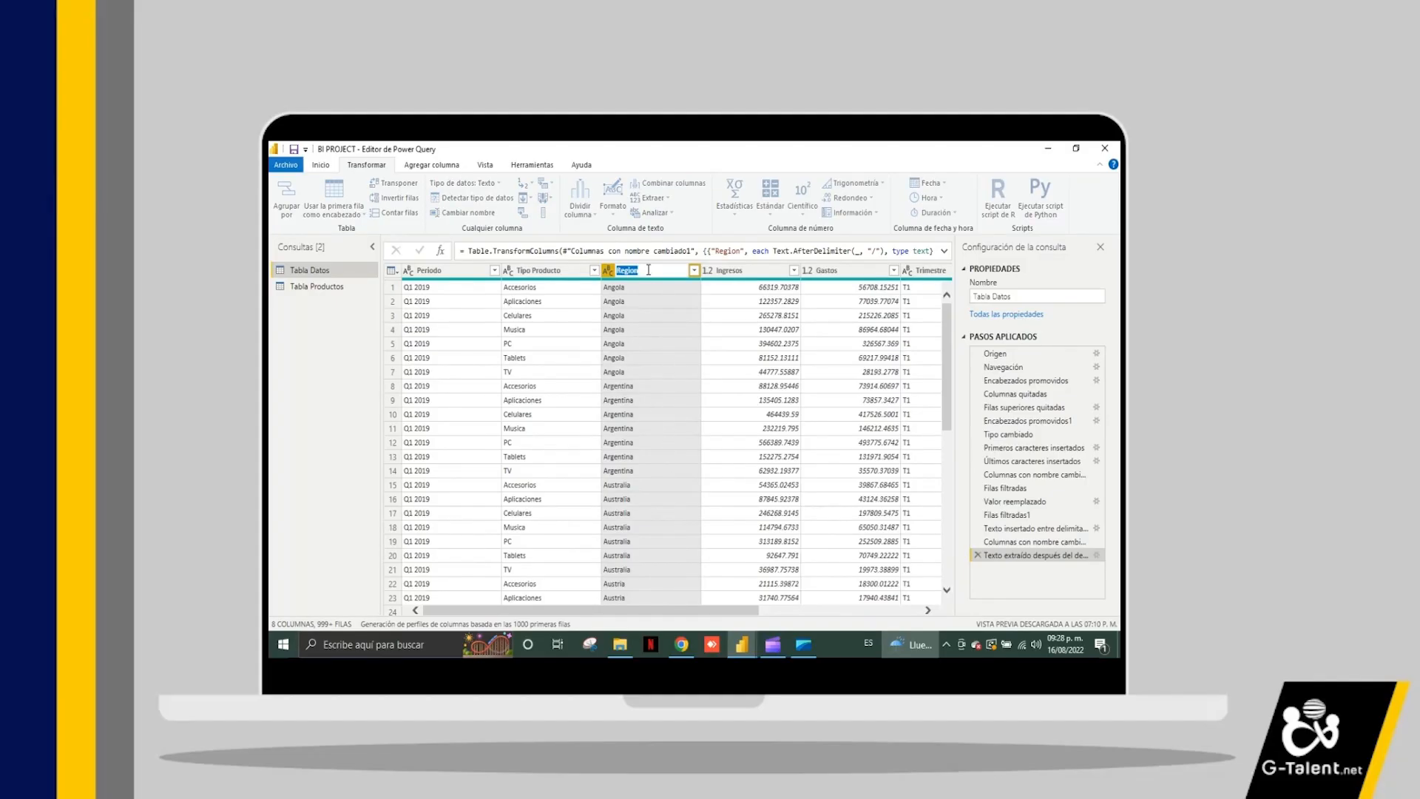
key("Caps_Lock")
type("P")
key("Caps_Lock")
type("ais")
key("Return")
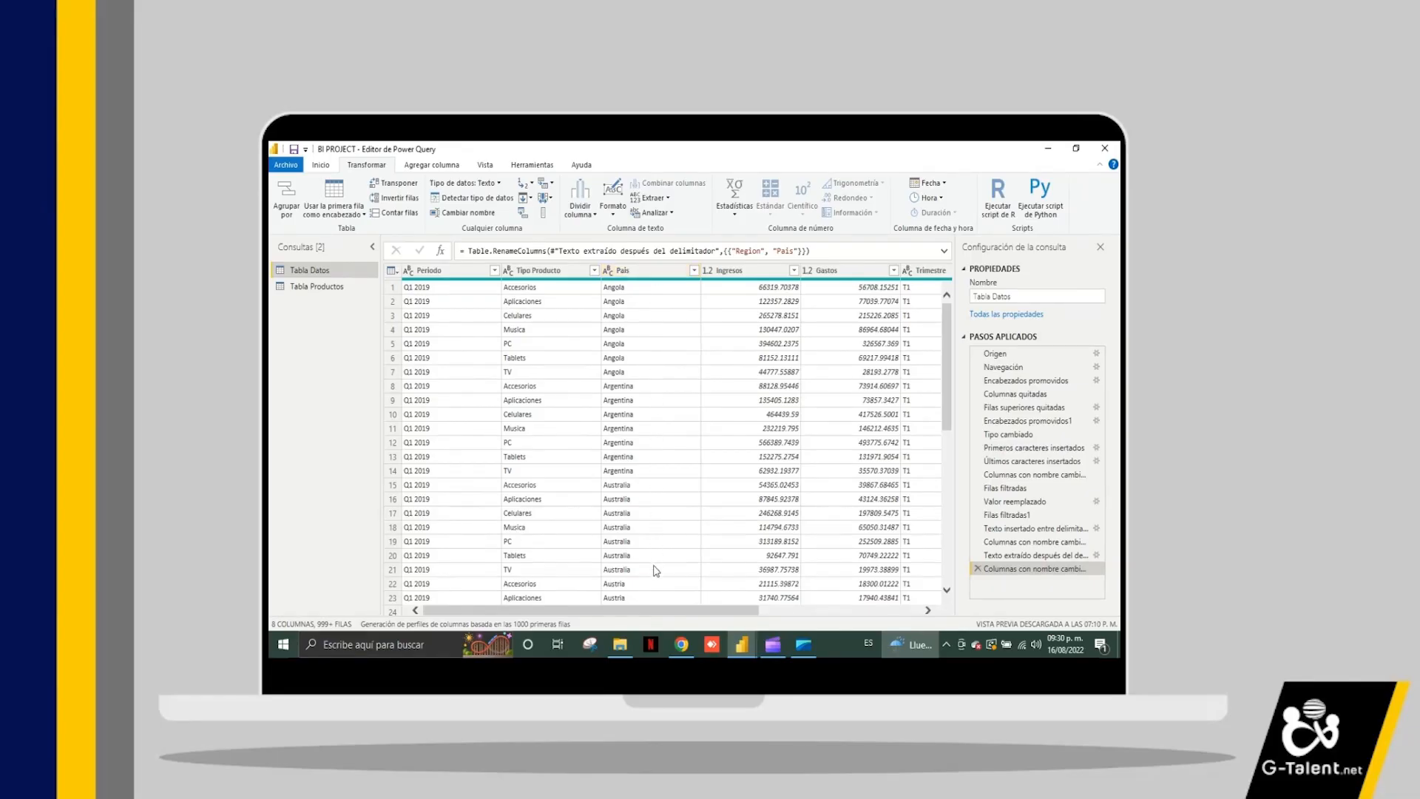
- Reorder the columns so Continentes follows País, and Trimestre and Año come between Periodo and Tipo Producto
left_click_drag(657, 611, 829, 614)
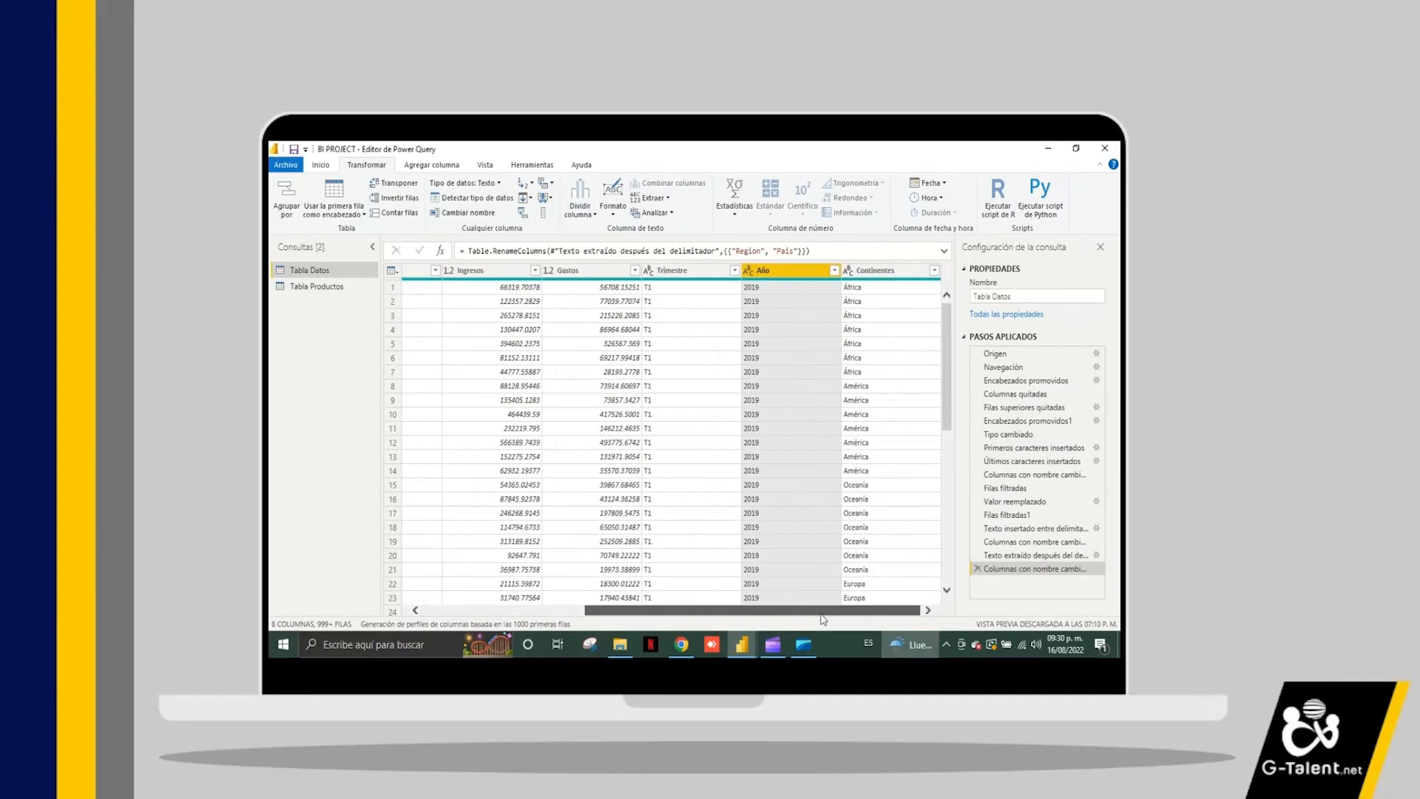
left_click_drag(894, 276, 510, 281)
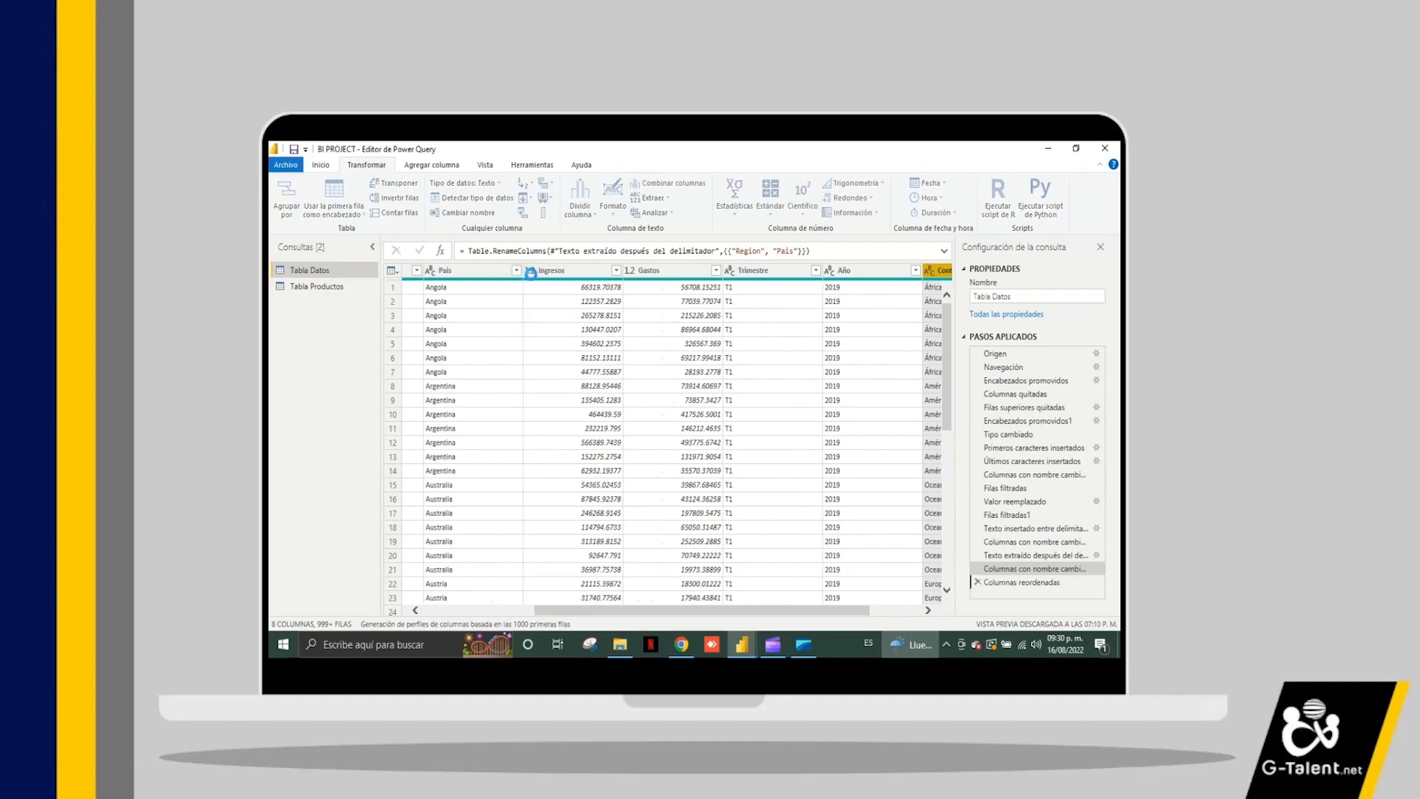
left_click_drag(663, 612, 759, 617)
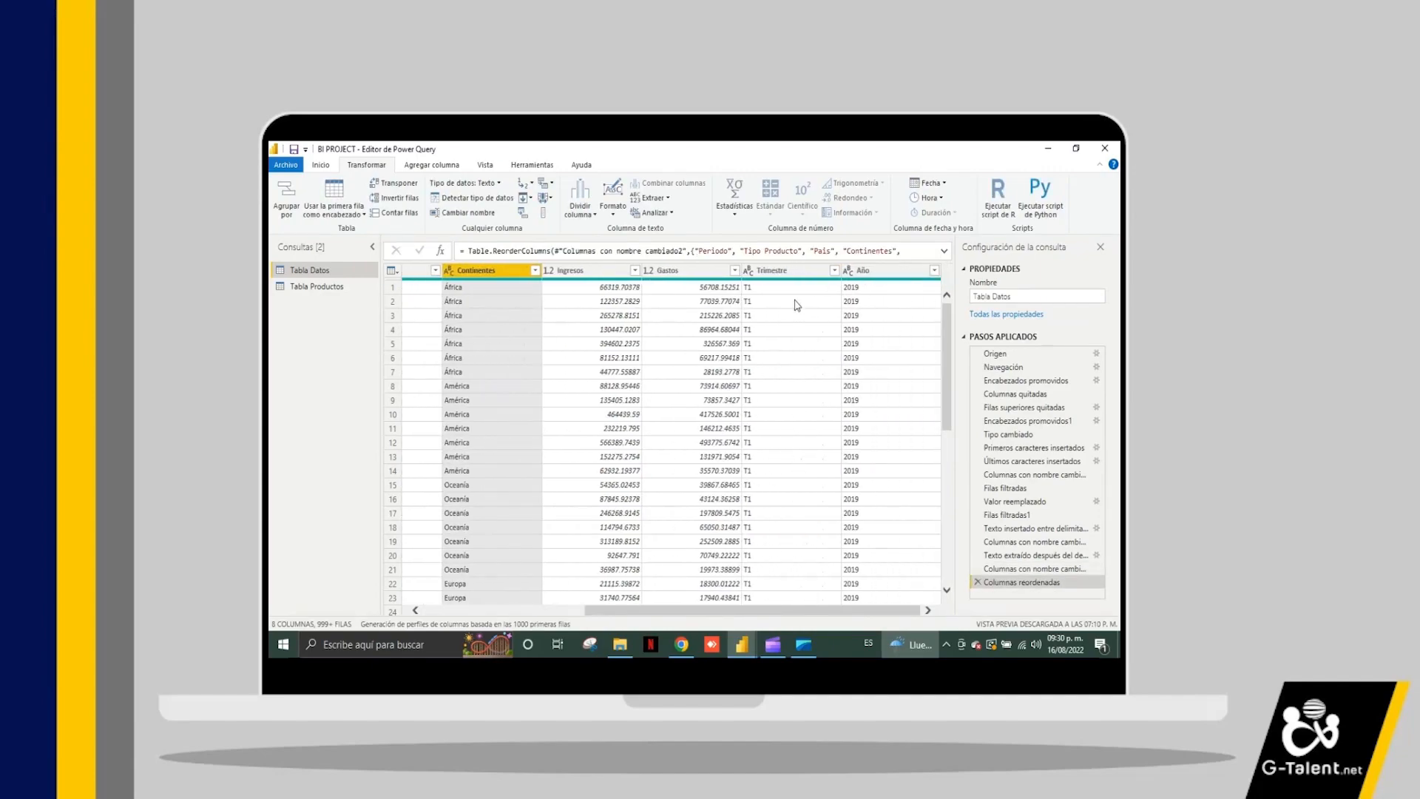
left_click_drag(785, 271, 515, 267)
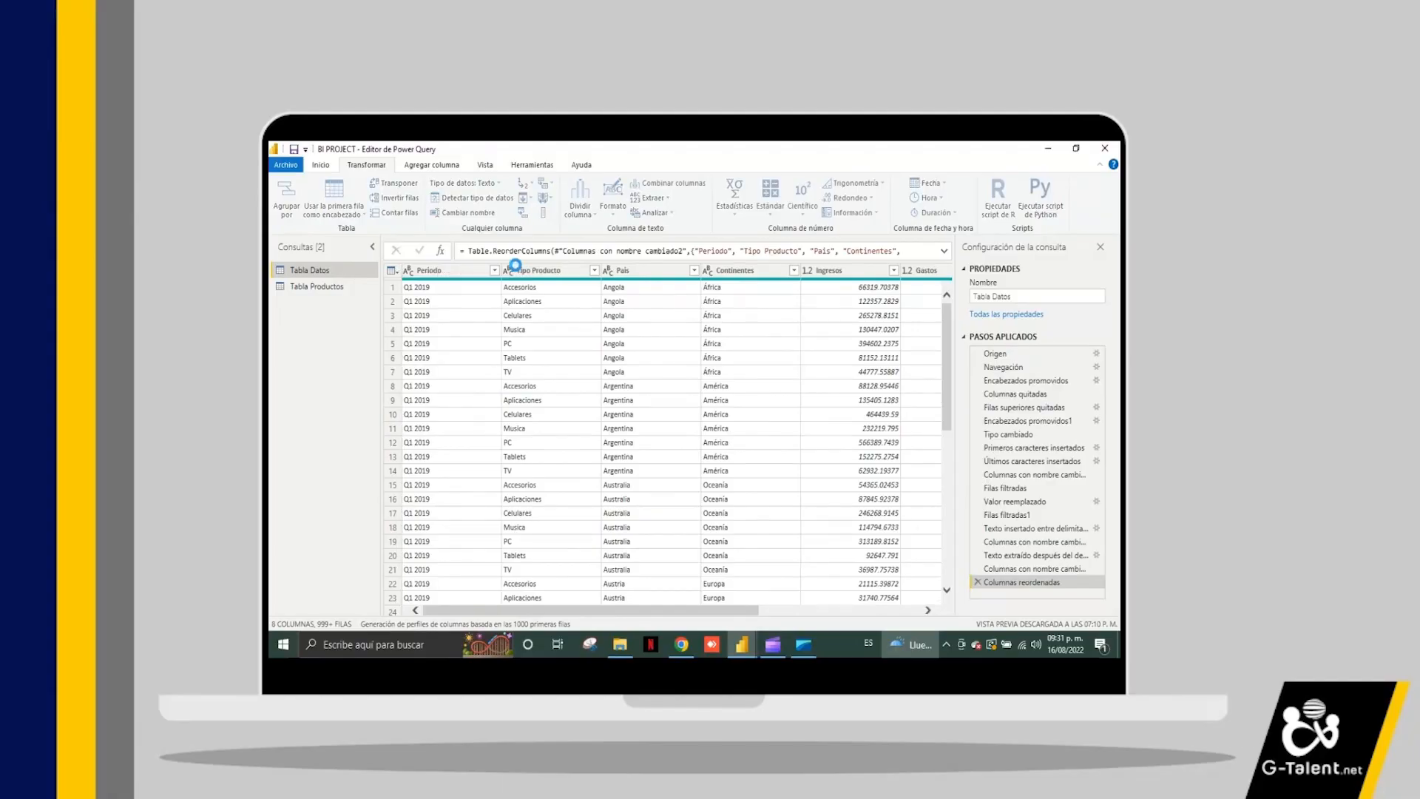
left_click_drag(591, 611, 819, 614)
left_click_drag(866, 271, 544, 280)
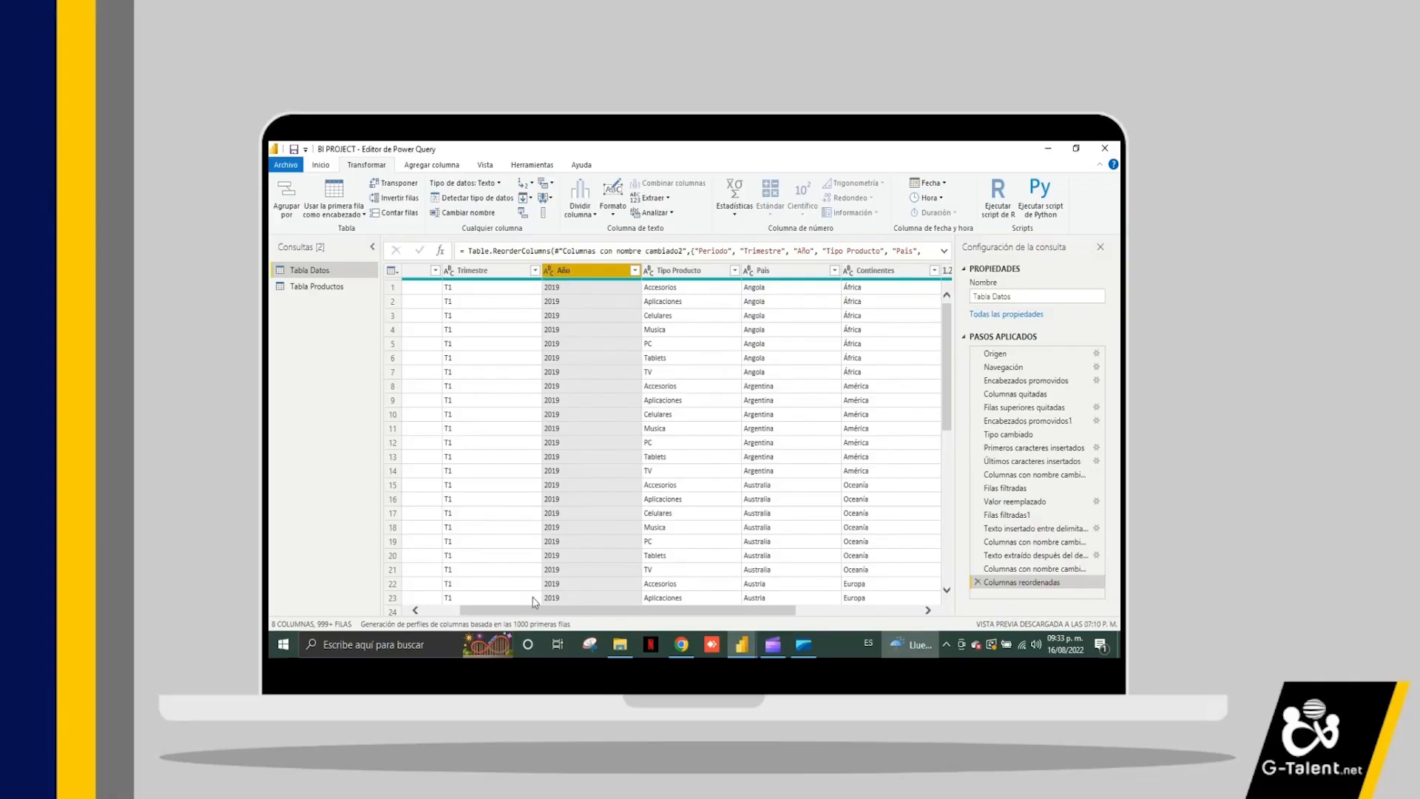
- Remove the Periodo column and move the Tipo Producto column between Continentes and Ingresos
scroll(473, 608, "left", 2)
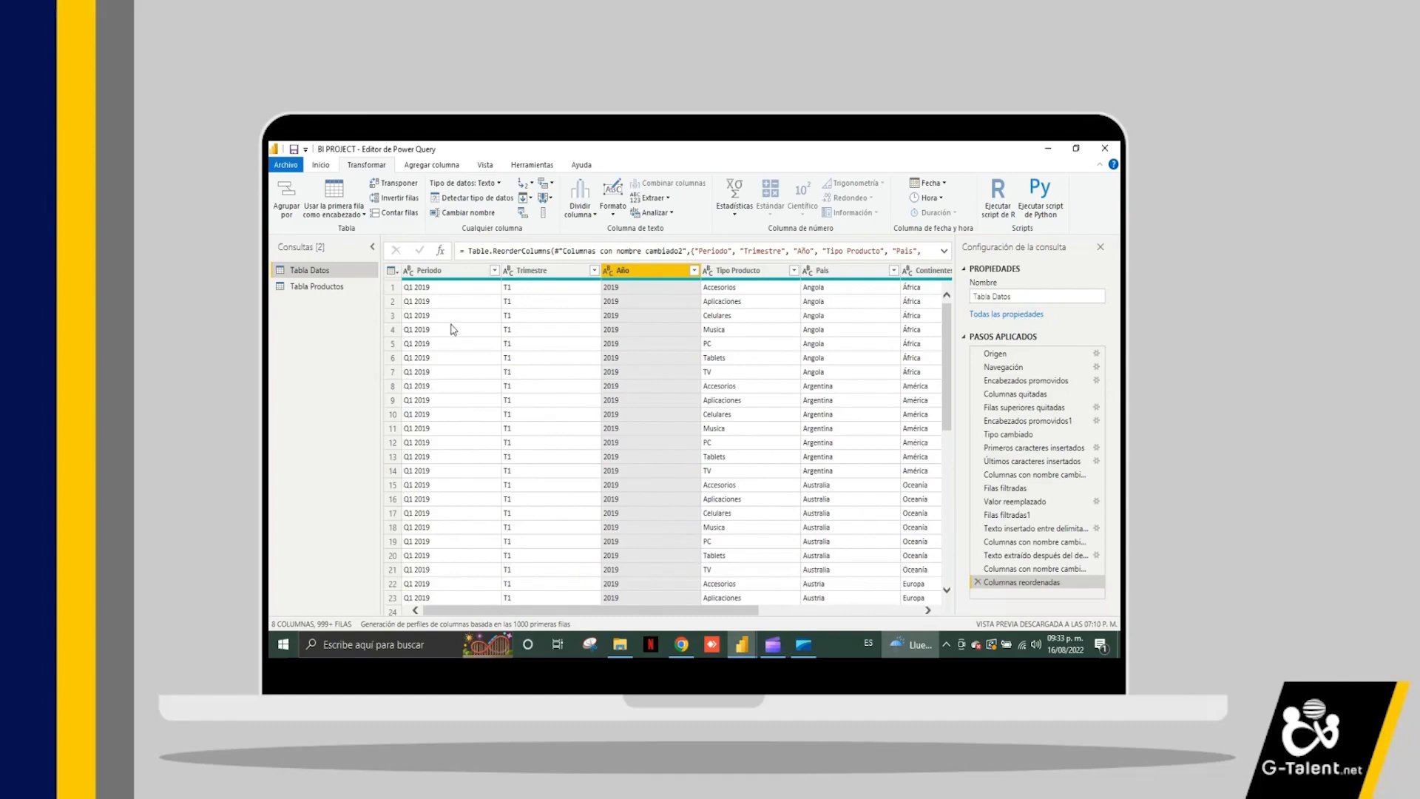
right_click(450, 275)
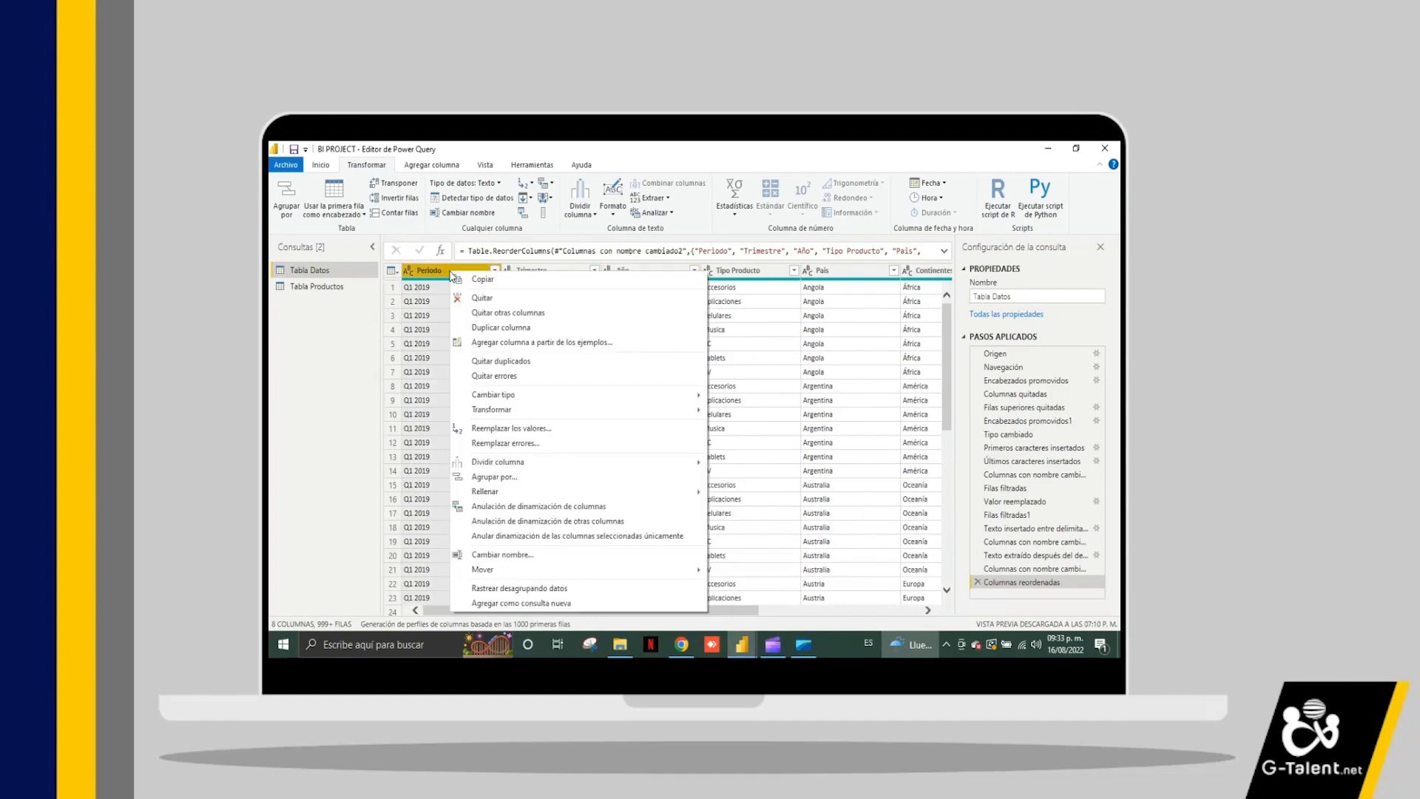
left_click(480, 297)
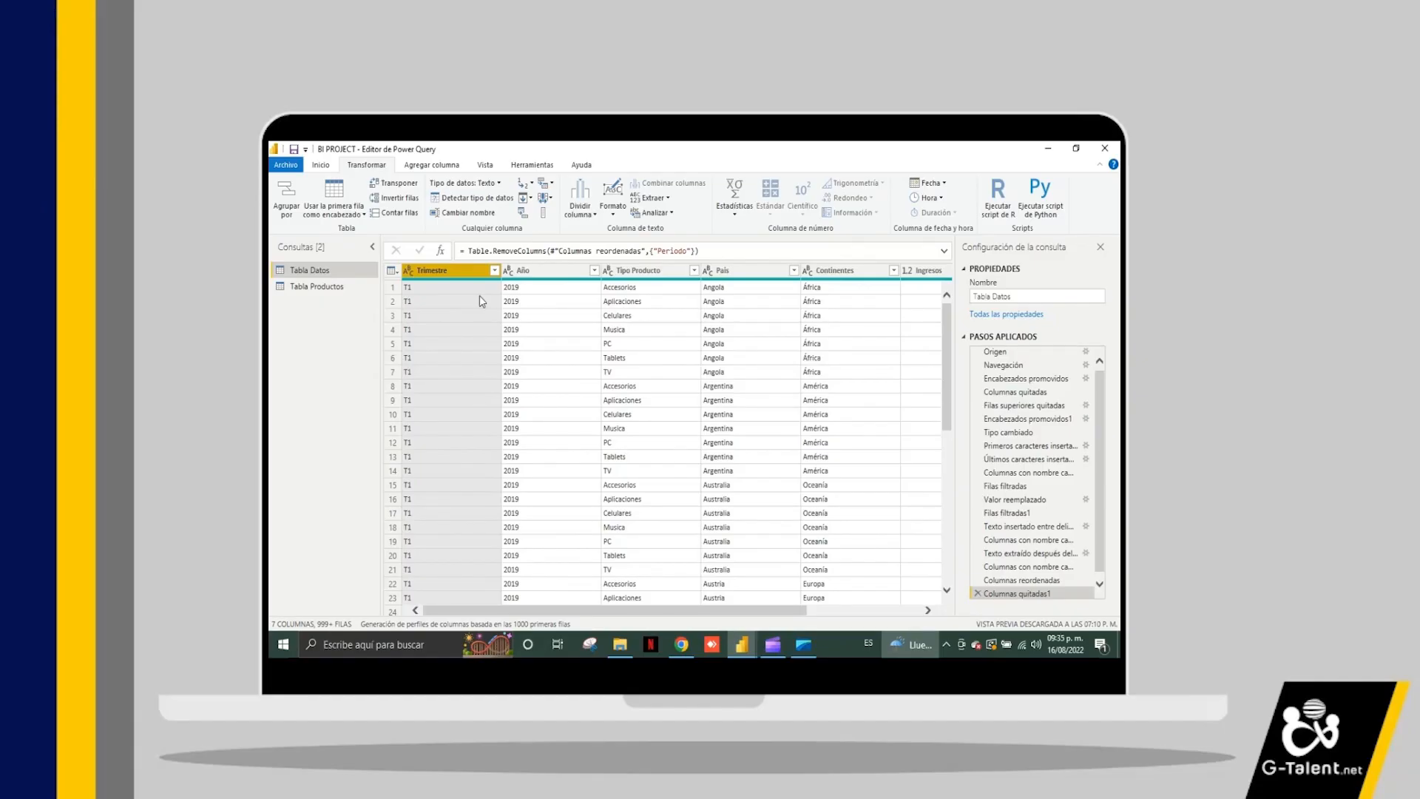
left_click_drag(621, 271, 895, 275)
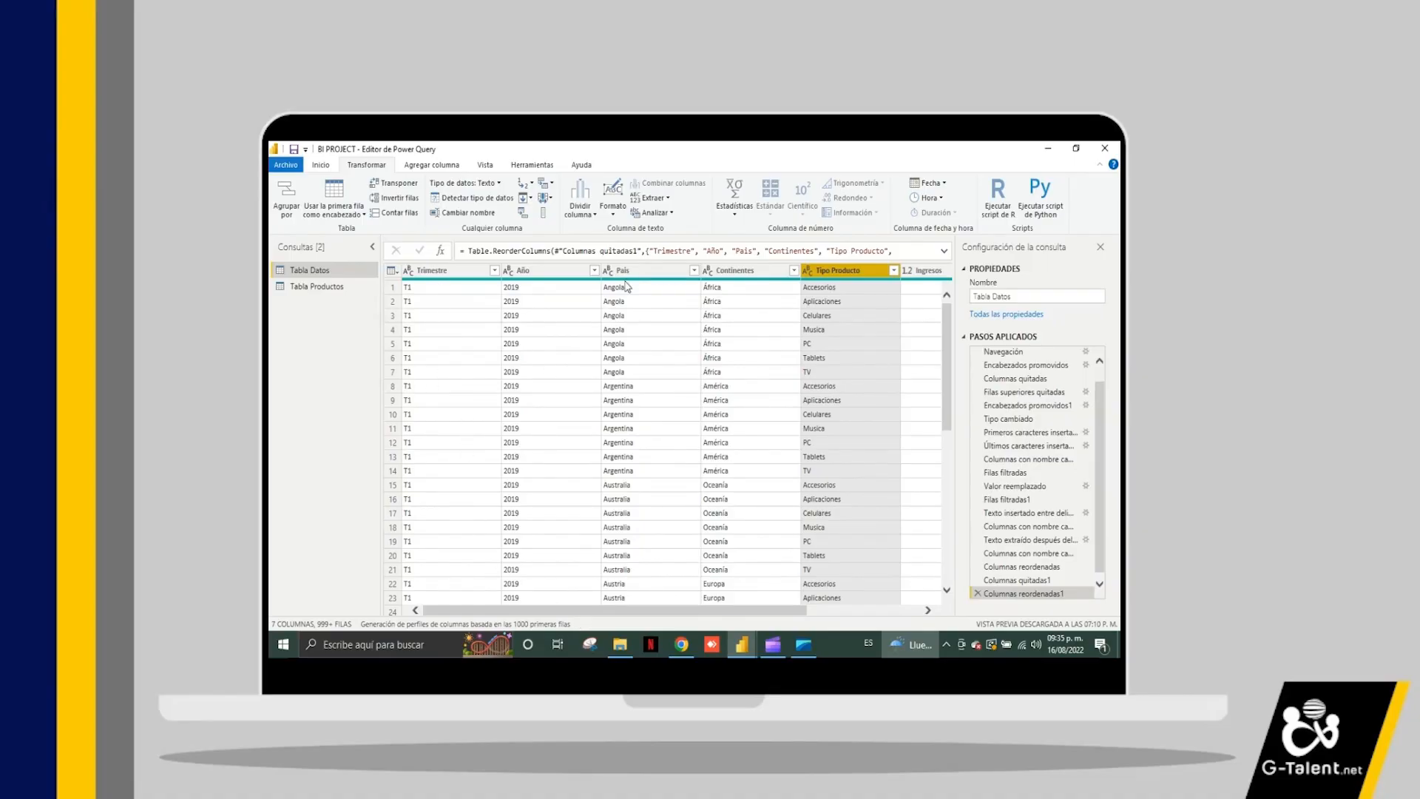
- Check the last columns of the table, and close the query editor applying the changes to the report
left_click_drag(738, 614, 816, 611)
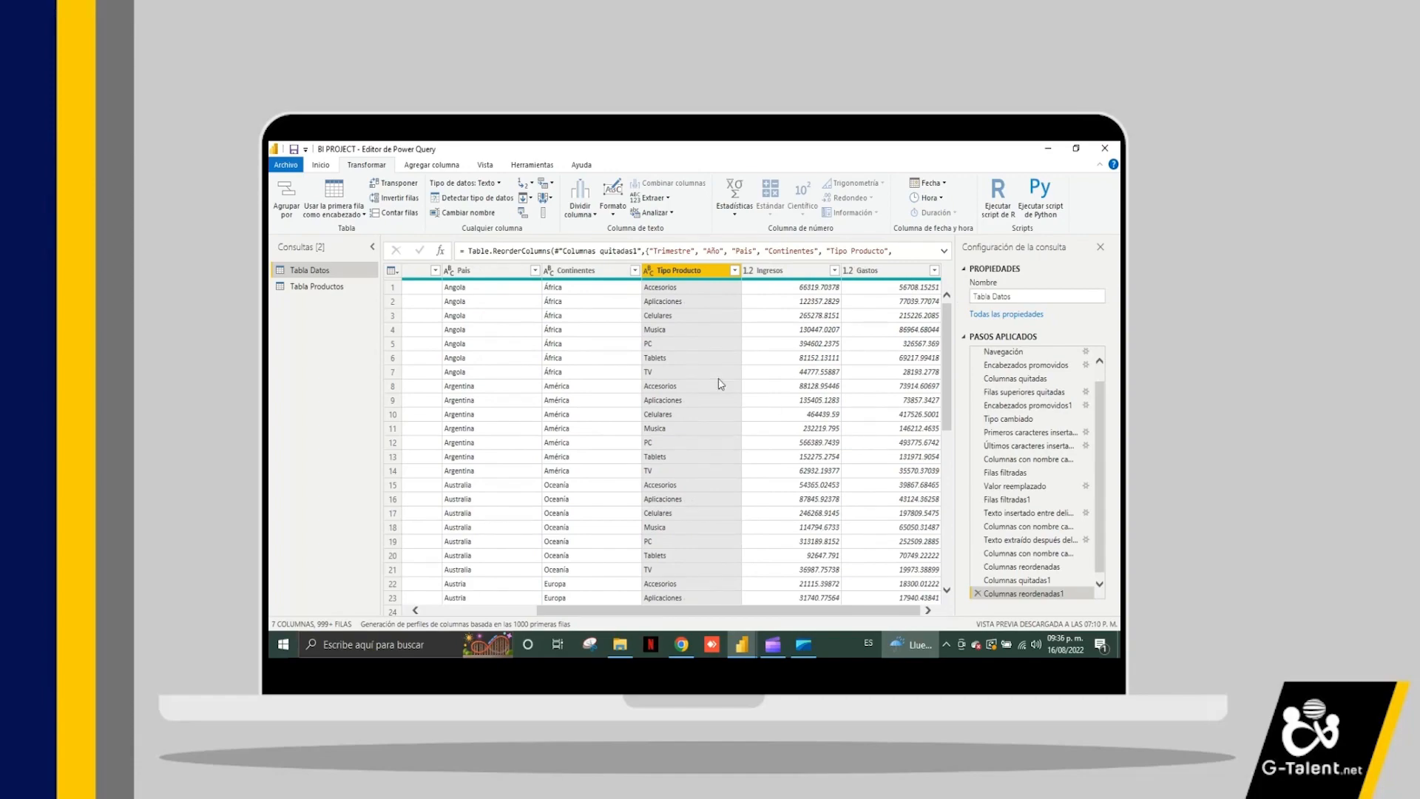
left_click(328, 165)
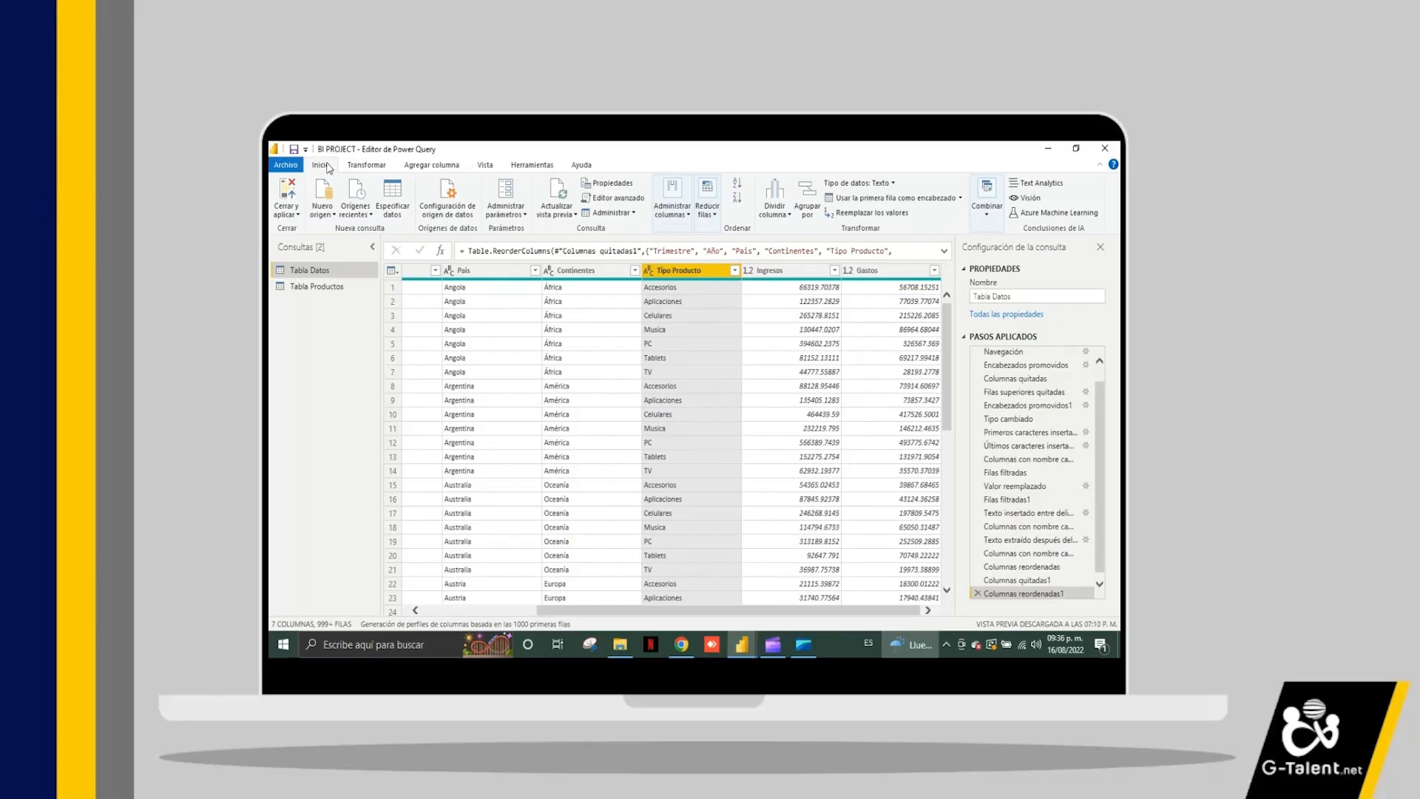
left_click(288, 197)
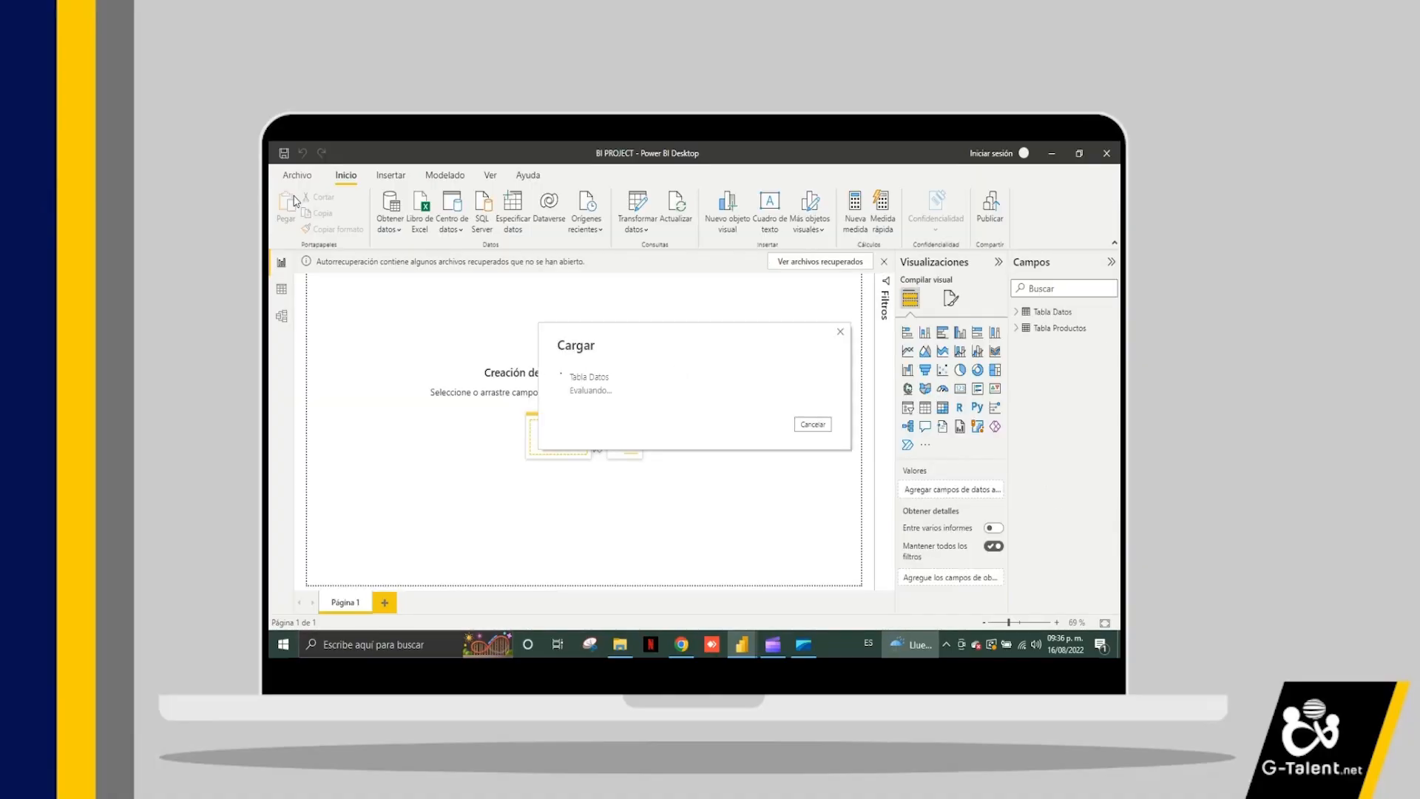